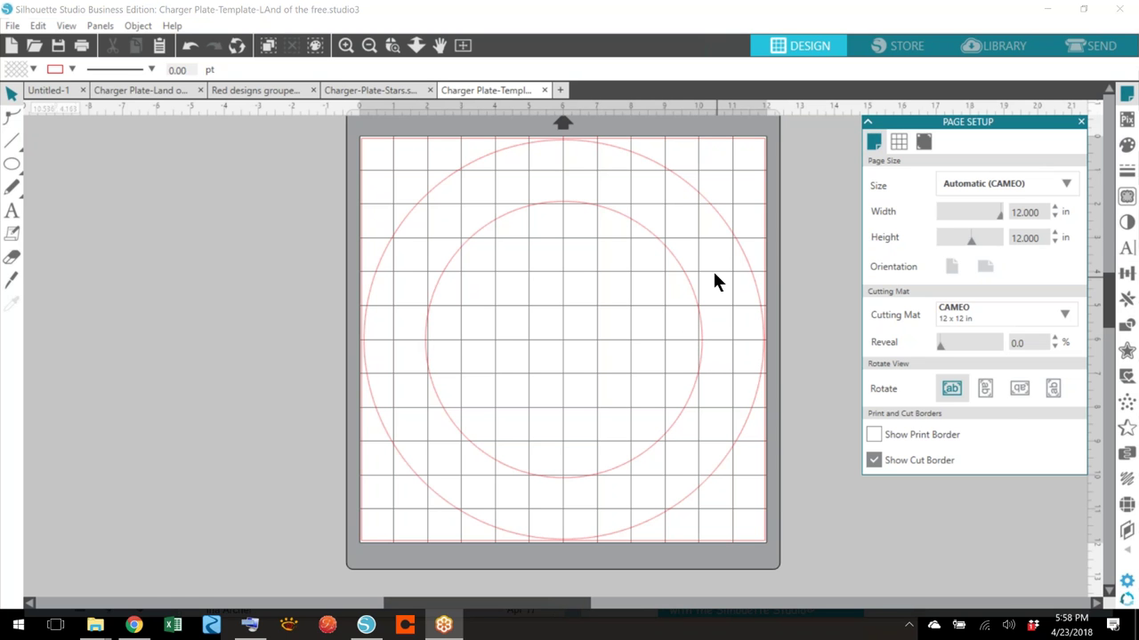
- Marquee-select both concentric circles of the charger plate template on the mat
{"action": "mouse_move", "coordinate": [323, 117]}
{"action": "left_mouse_down"}
{"action": "mouse_move", "coordinate": [551, 266]}
{"action": "mouse_move", "coordinate": [743, 439]}
{"action": "mouse_move", "coordinate": [779, 563]}
{"action": "left_mouse_up"}
- Show the alignment options, glance at the Land of the Free design, then return to the template
{"action": "left_click", "coordinate": [1127, 273]}
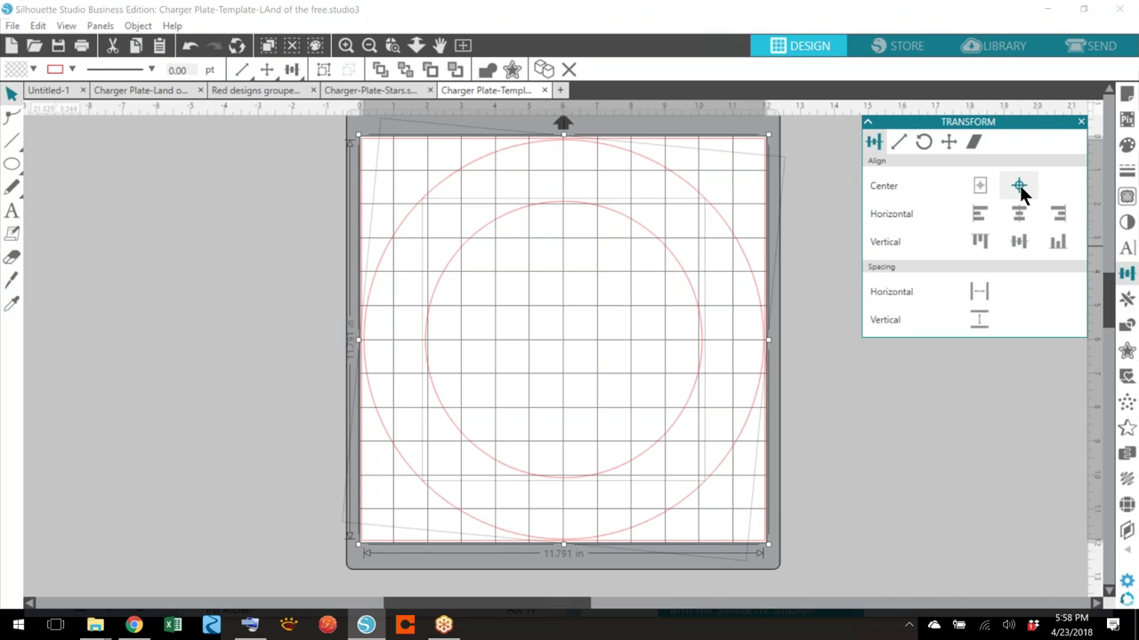
{"action": "left_click", "coordinate": [816, 383]}
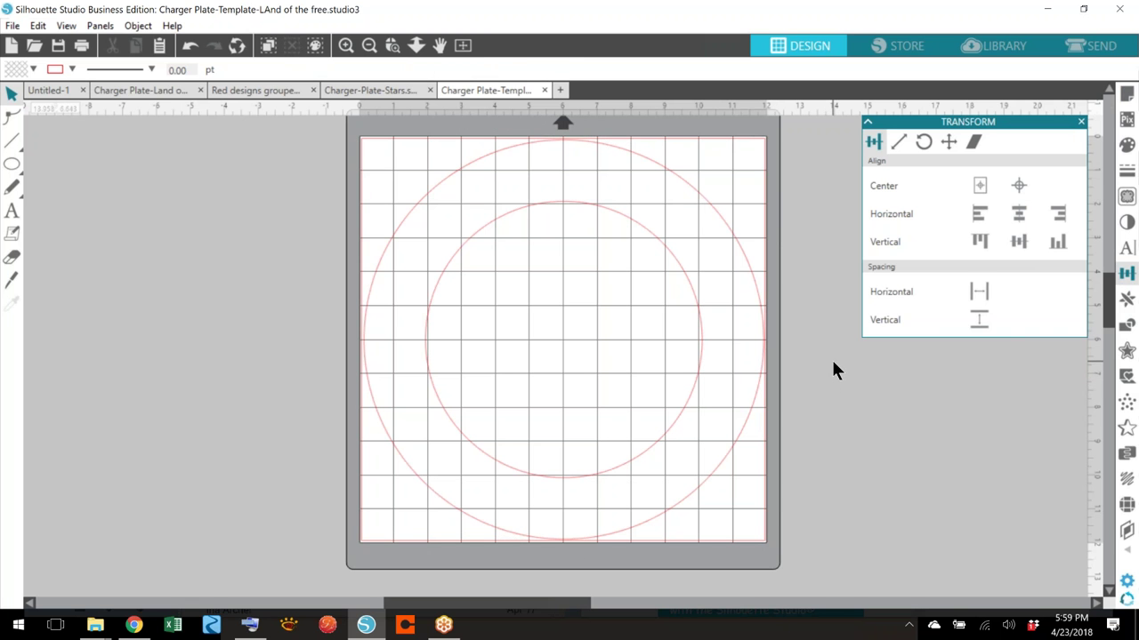
{"action": "left_click", "coordinate": [169, 90]}
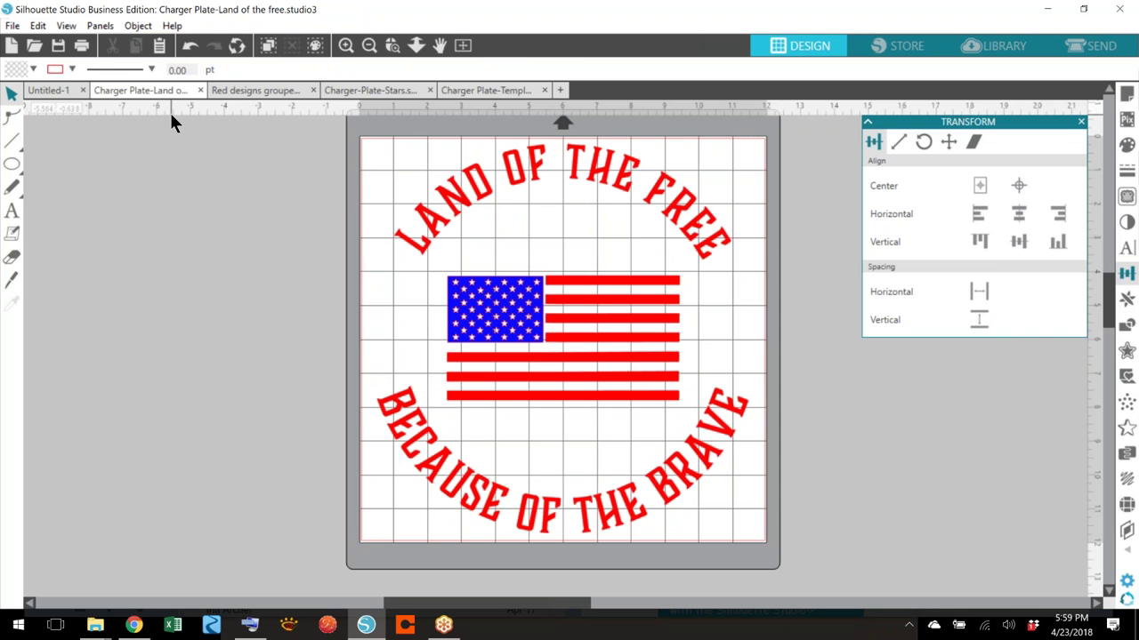
{"action": "left_click", "coordinate": [482, 87]}
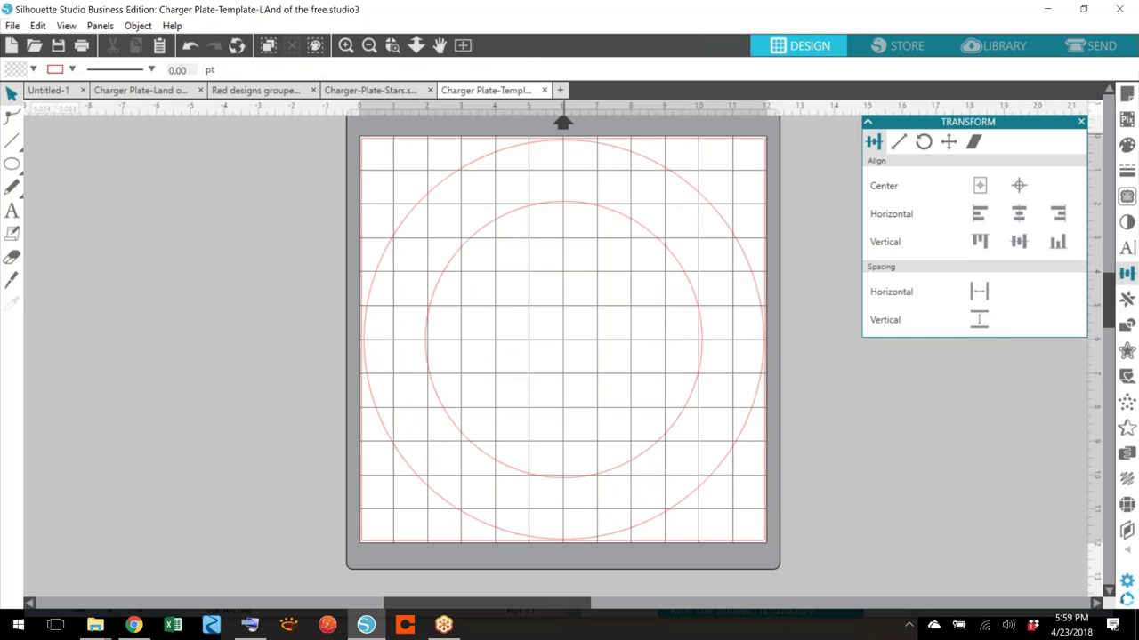
- Add the text 'Merry' inside the inner circle
{"action": "left_click", "coordinate": [12, 210]}
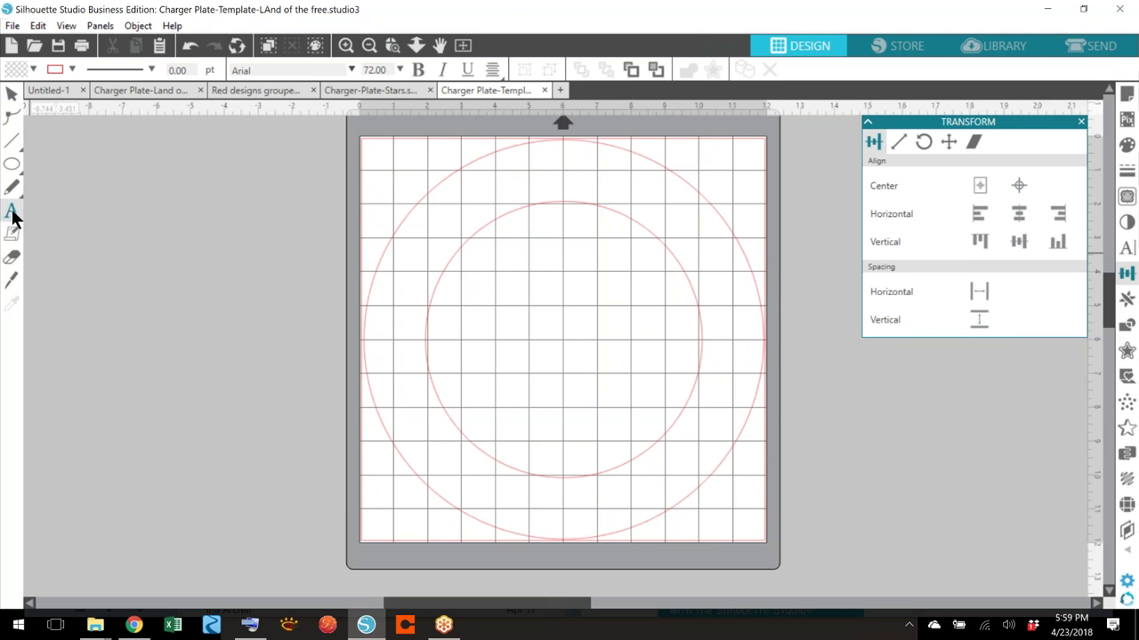
{"action": "left_click", "coordinate": [514, 279]}
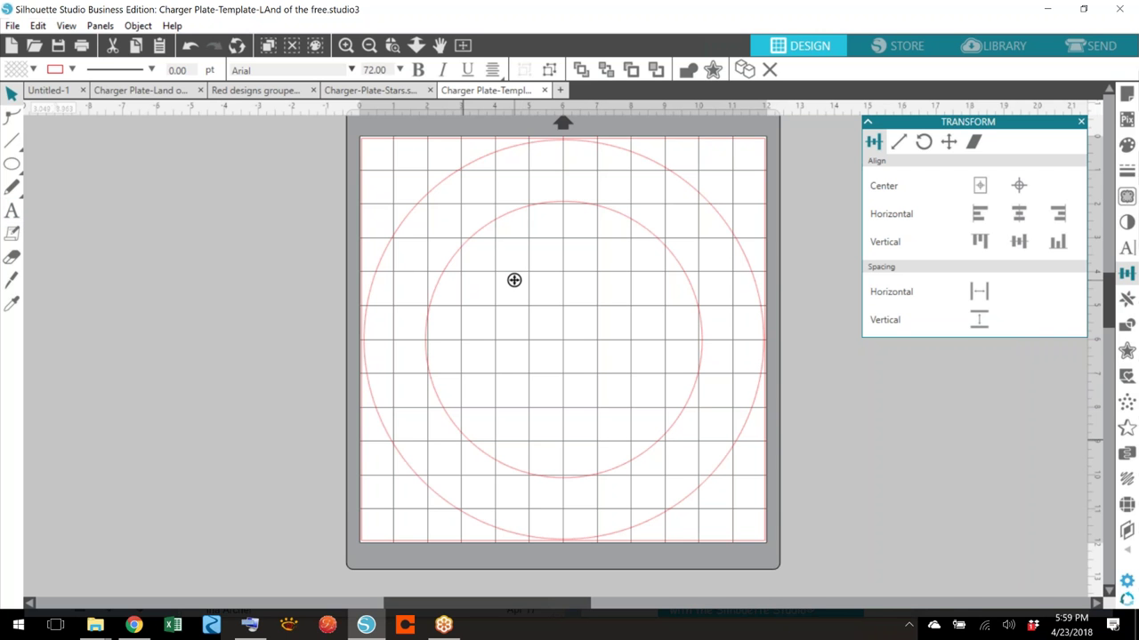
{"action": "type", "text": "Merry"}
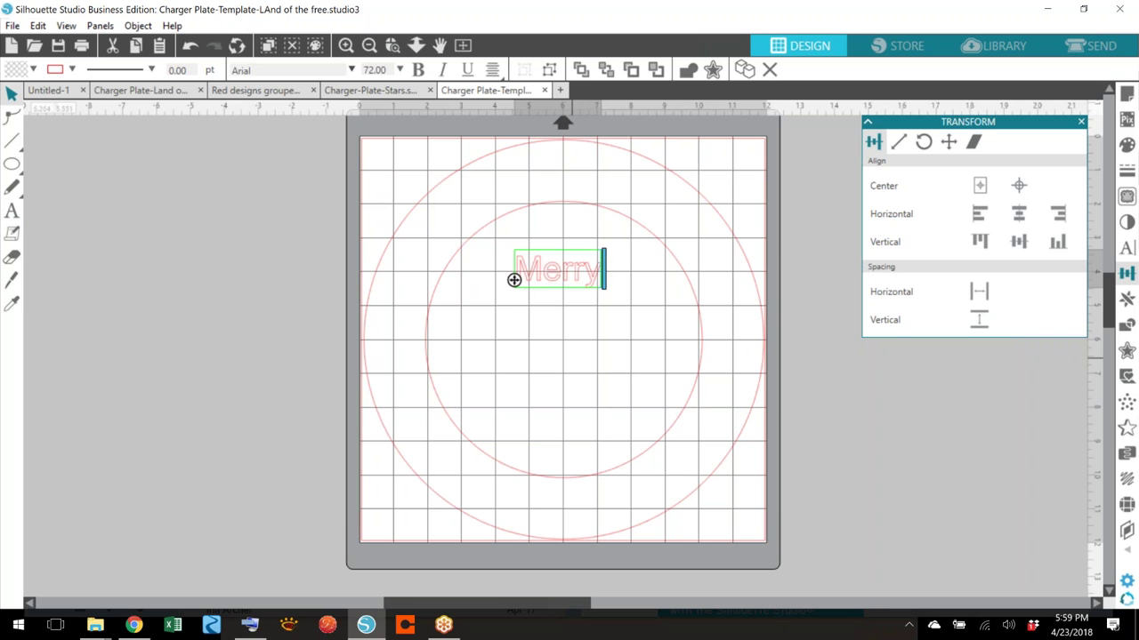
{"action": "left_click", "coordinate": [557, 363]}
- Add 'Christmas' as a second text line and centre it under Merry
{"action": "left_click", "coordinate": [11, 211]}
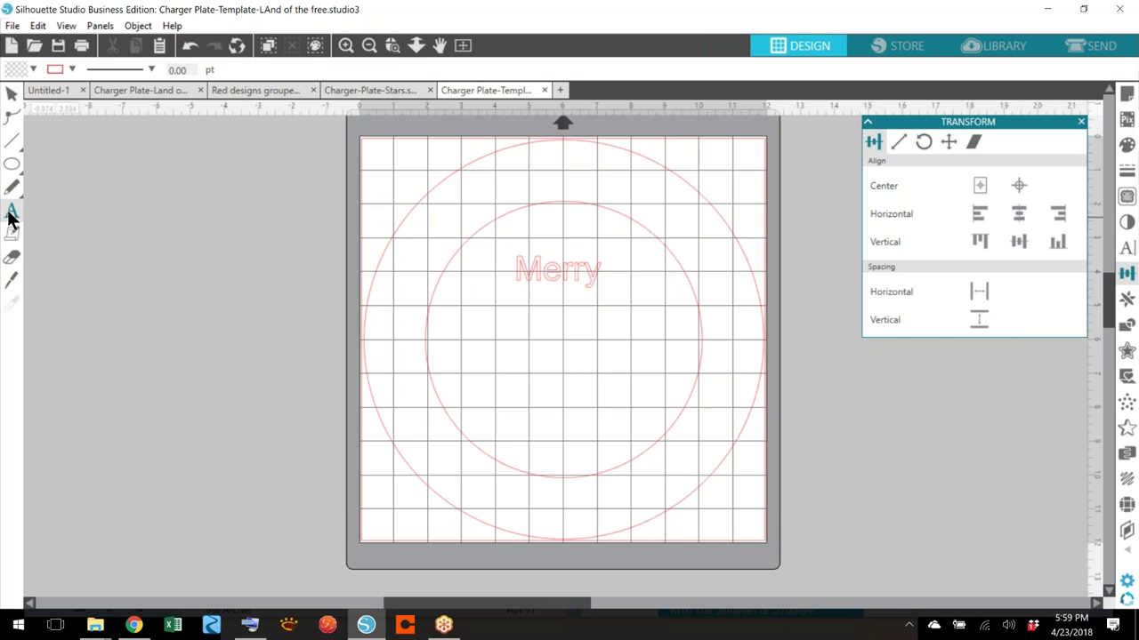
{"action": "left_click", "coordinate": [525, 365]}
{"action": "type", "text": "C"}
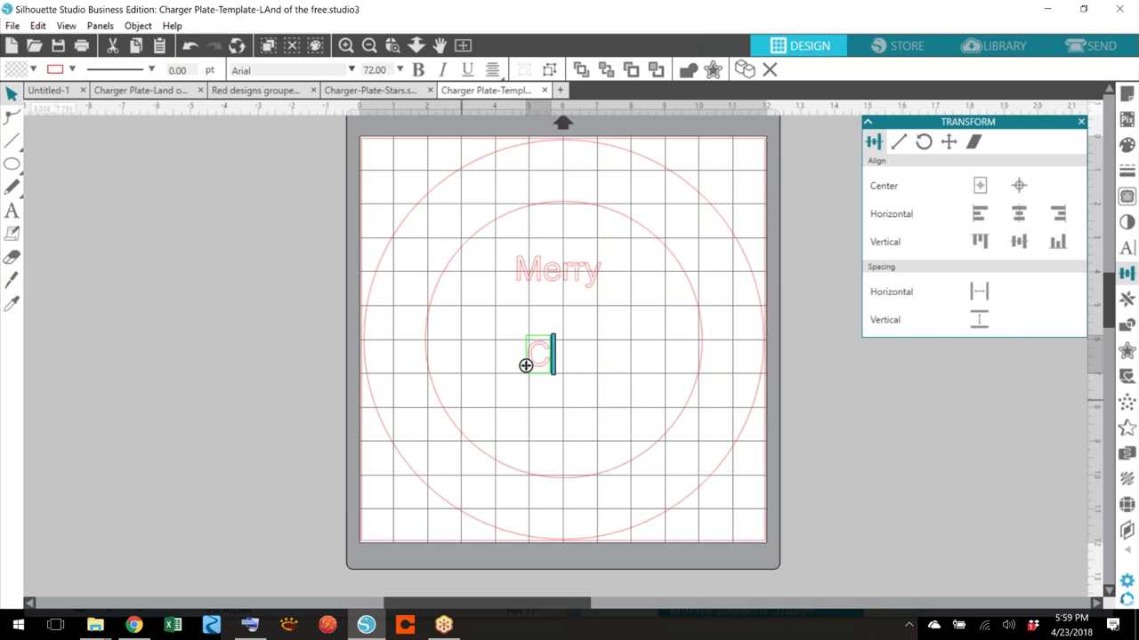
{"action": "type", "text": "hristmas"}
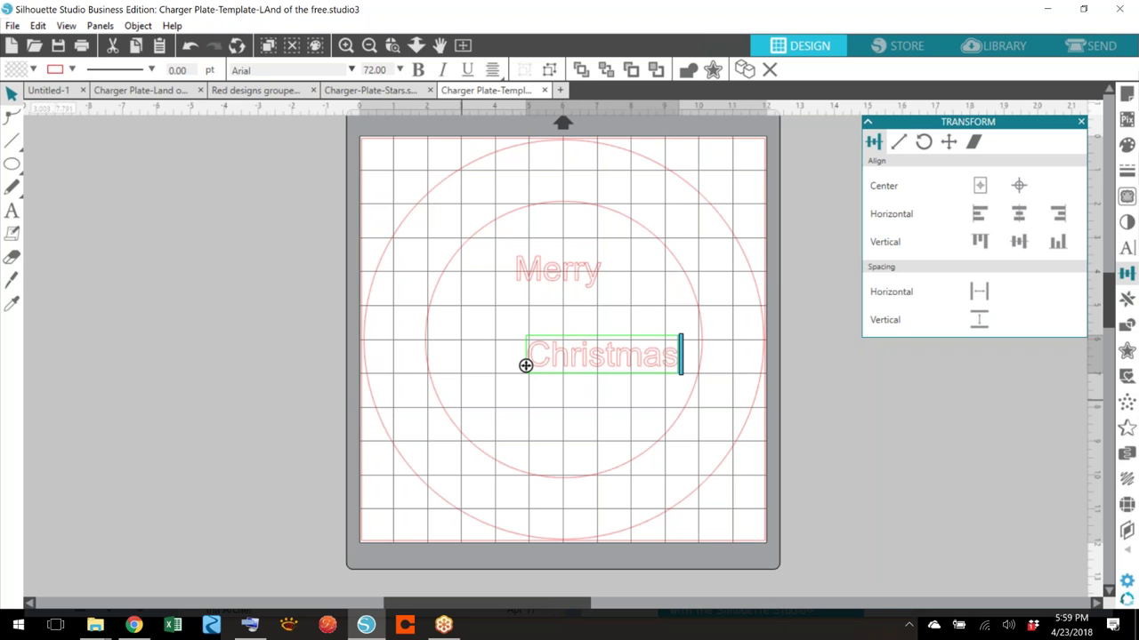
{"action": "left_click", "coordinate": [598, 392]}
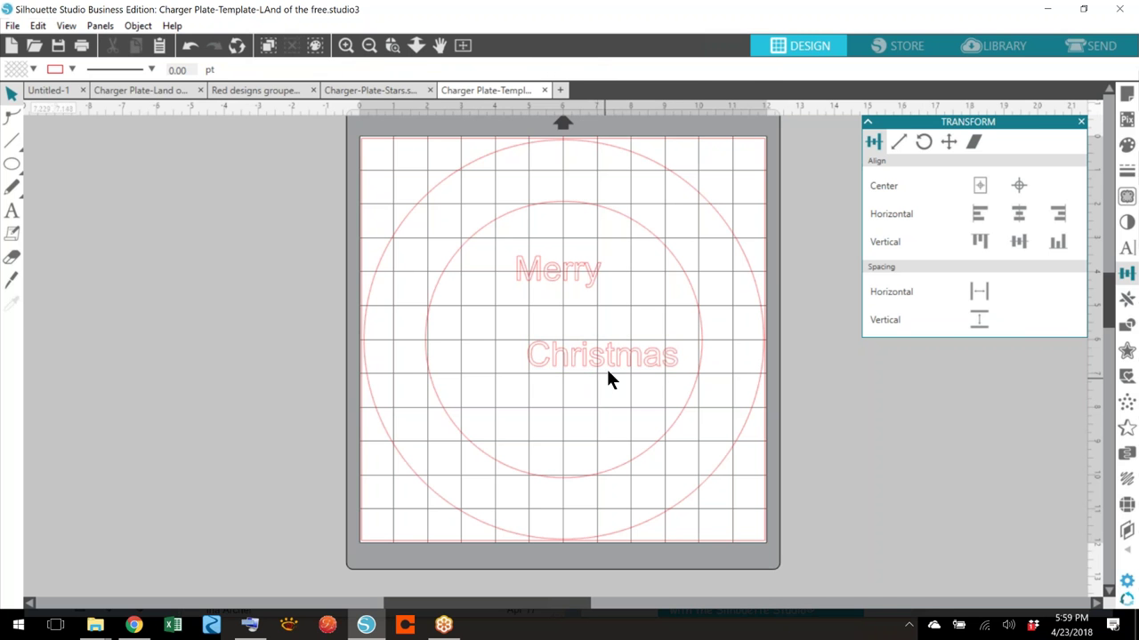
{"action": "left_click_drag", "start_coordinate": [606, 366], "coordinate": [565, 373]}
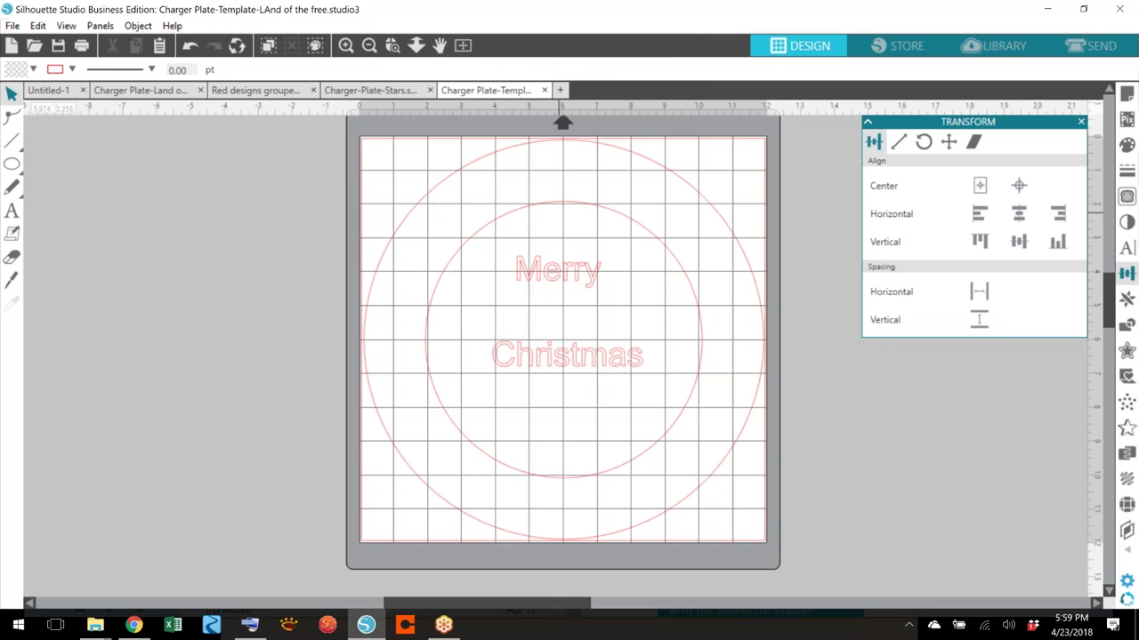
{"action": "left_click", "coordinate": [558, 281]}
- Try the LW Curious font on the Merry text
{"action": "double_click", "coordinate": [556, 294]}
{"action": "key", "text": "shift+Left"}
{"action": "key", "text": "shift+Left"}
{"action": "key", "text": "shift+Left"}
{"action": "key", "text": "shift+Left"}
{"action": "key", "text": "shift+Left"}
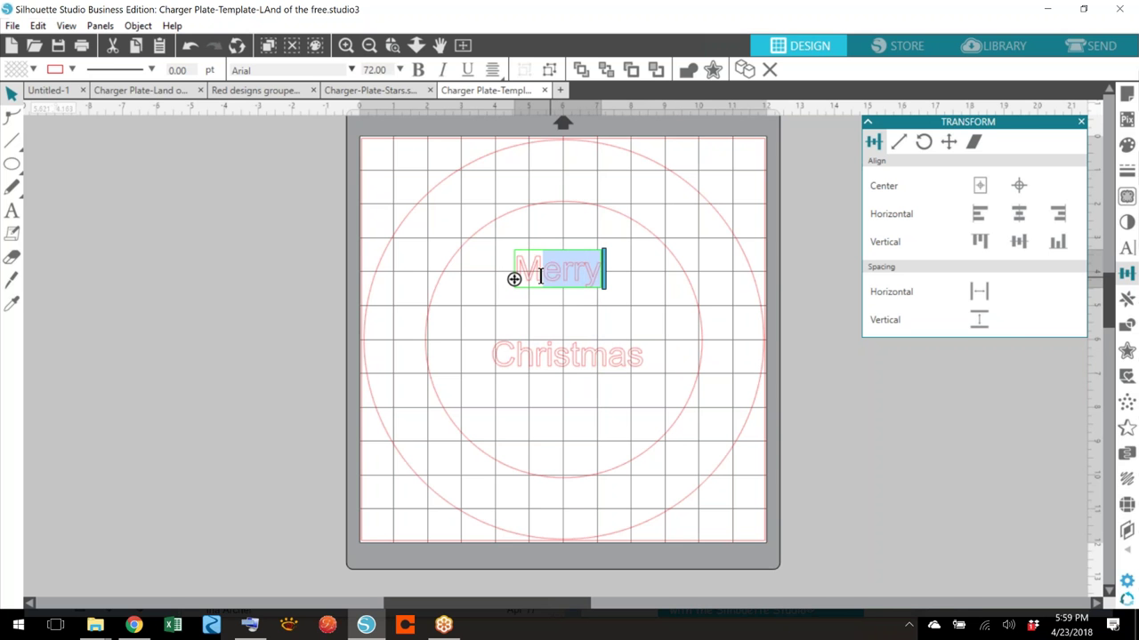
{"action": "left_click", "coordinate": [1126, 249]}
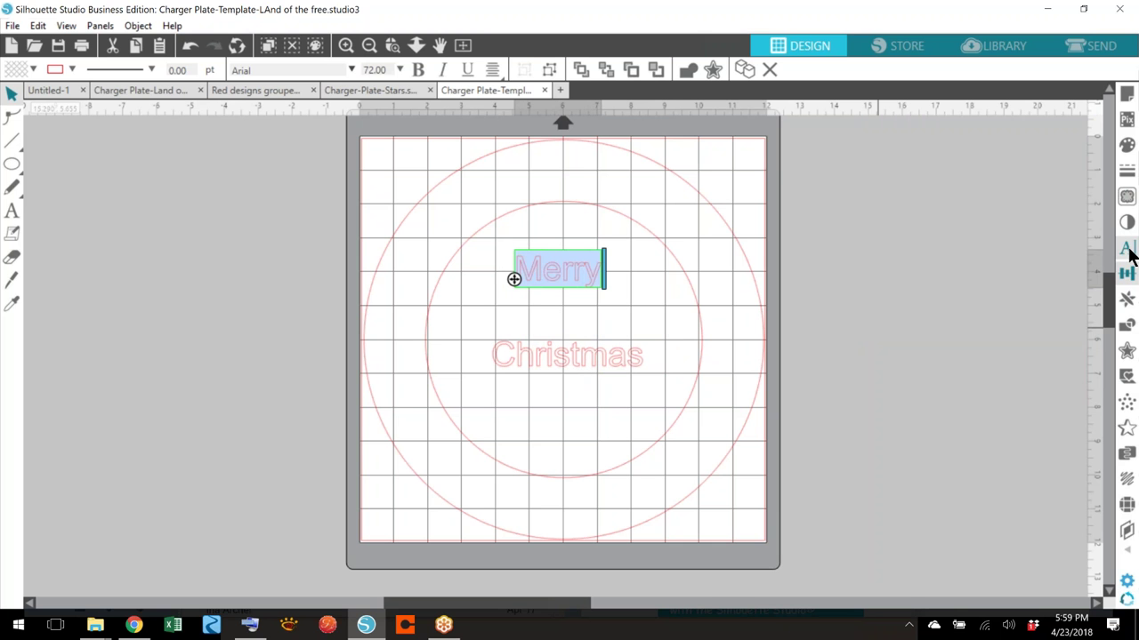
{"action": "left_click_drag", "start_coordinate": [1073, 216], "coordinate": [1073, 294]}
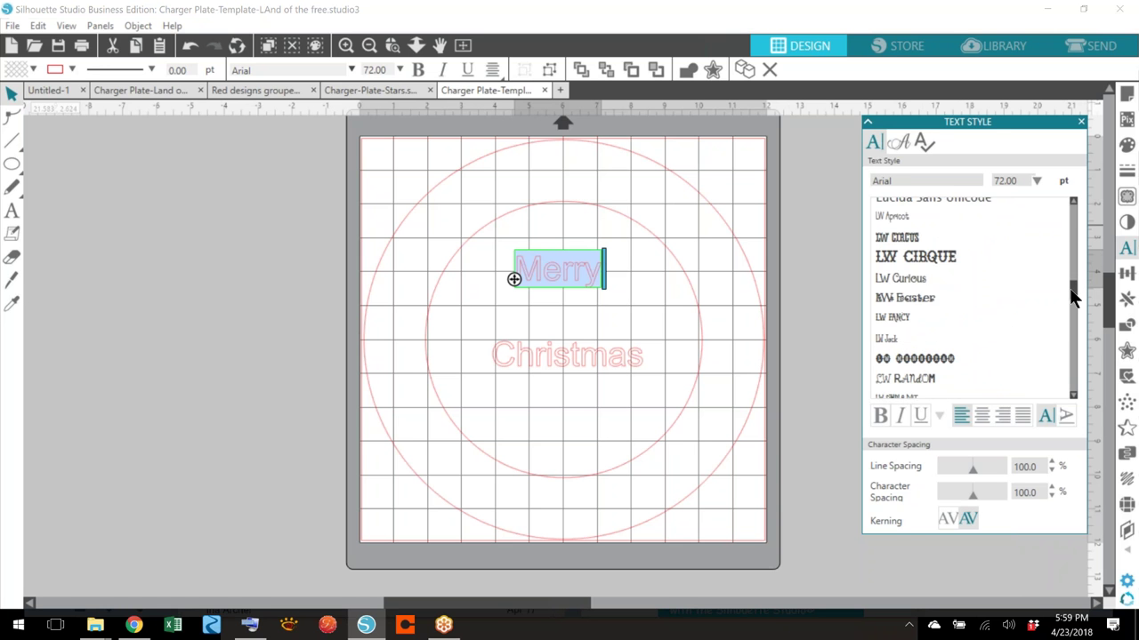
{"action": "left_click", "coordinate": [916, 275]}
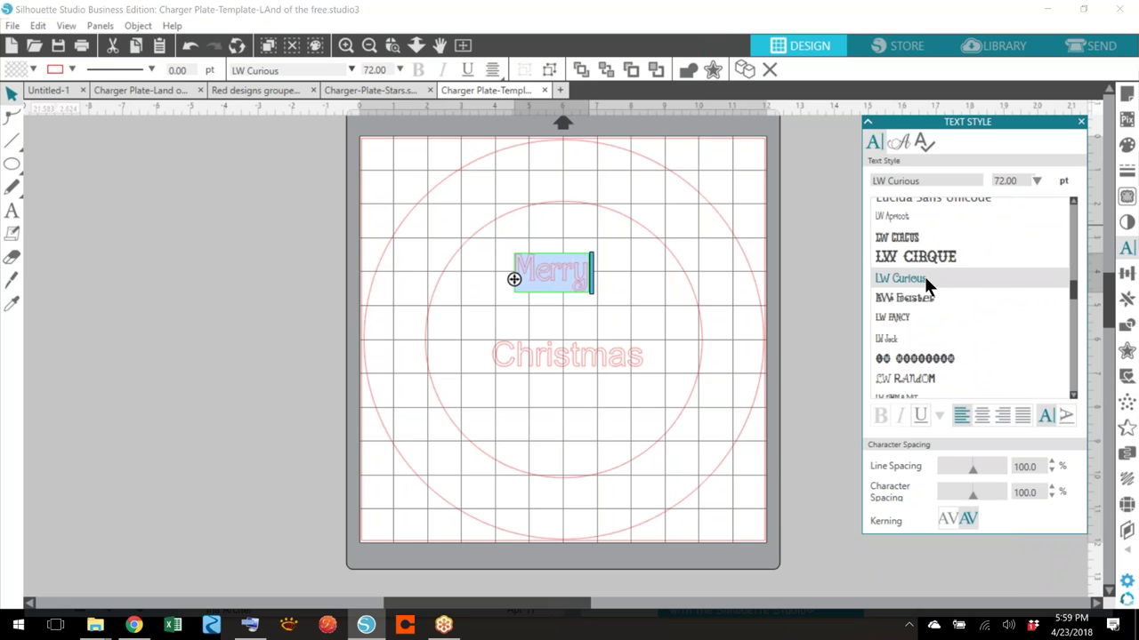
{"action": "left_click", "coordinate": [605, 391]}
- Delete both the Merry and Christmas text objects
{"action": "left_click", "coordinate": [583, 287]}
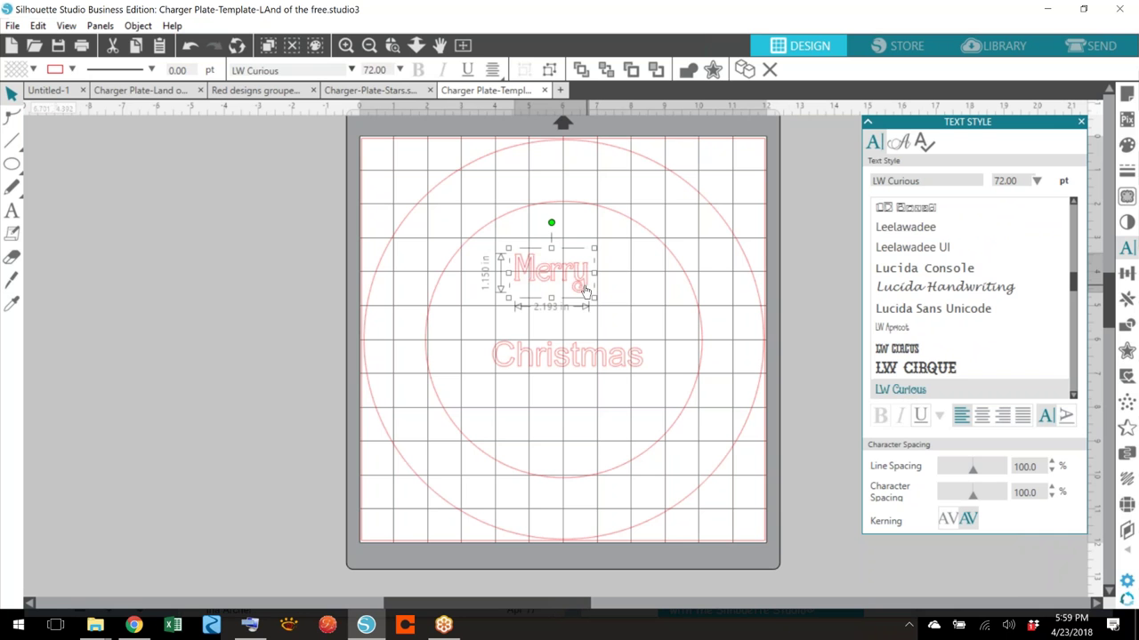
{"action": "key", "text": "Delete"}
{"action": "left_click", "coordinate": [604, 352]}
{"action": "key", "text": "Delete"}
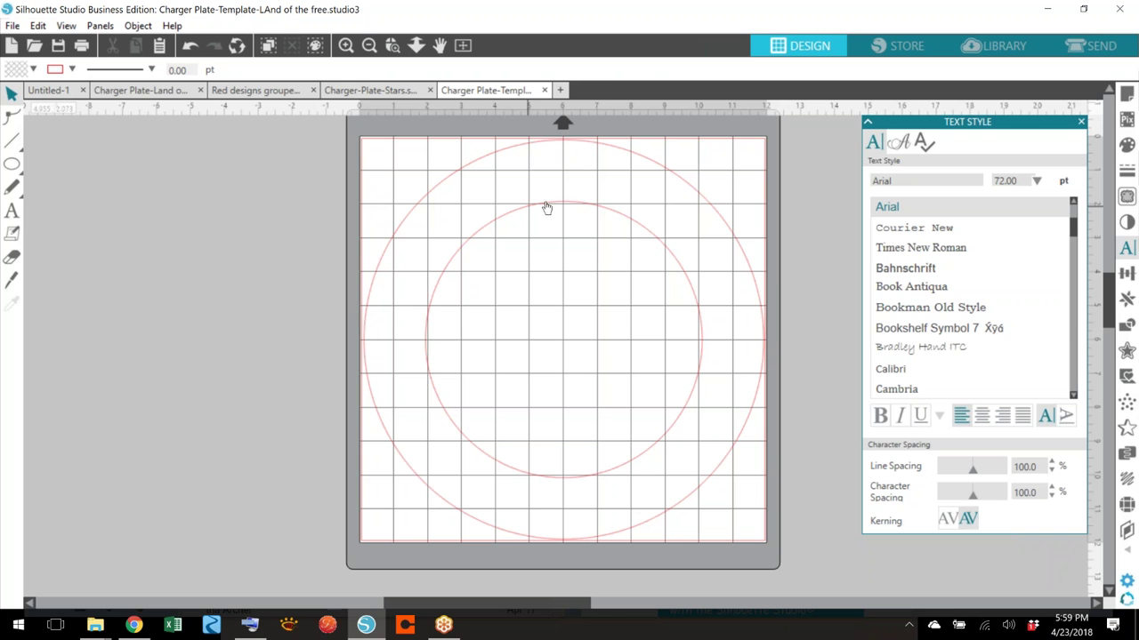
- Type MERRY inside the inner circle and CHRISTMAS as a separate line below it
{"action": "left_click", "coordinate": [13, 211]}
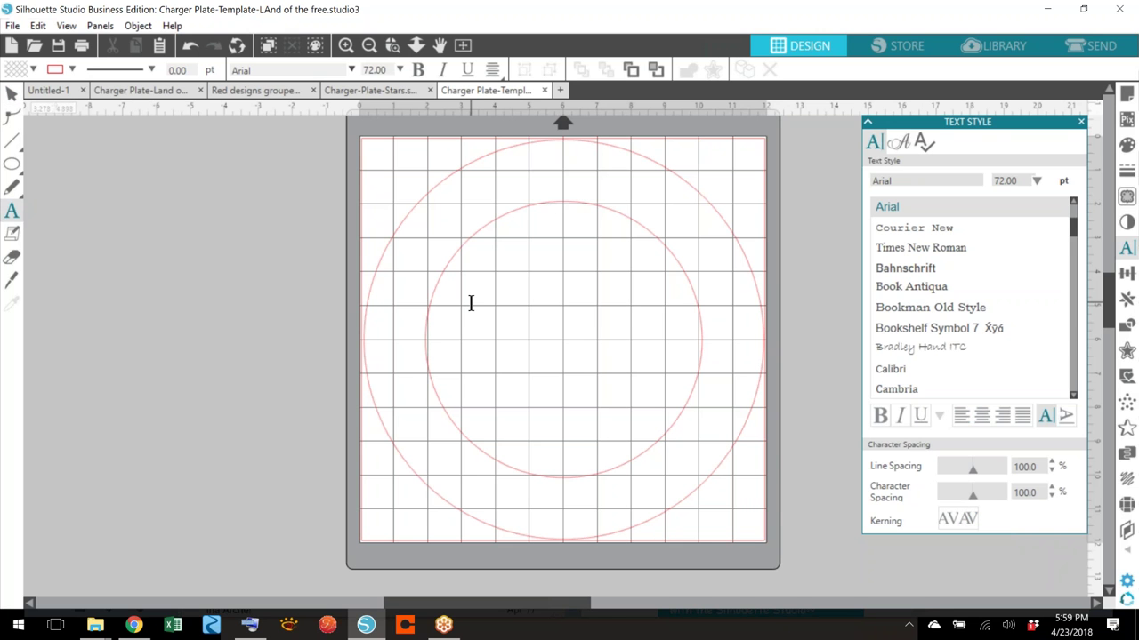
{"action": "left_click", "coordinate": [471, 303]}
{"action": "type", "text": "MERRY"}
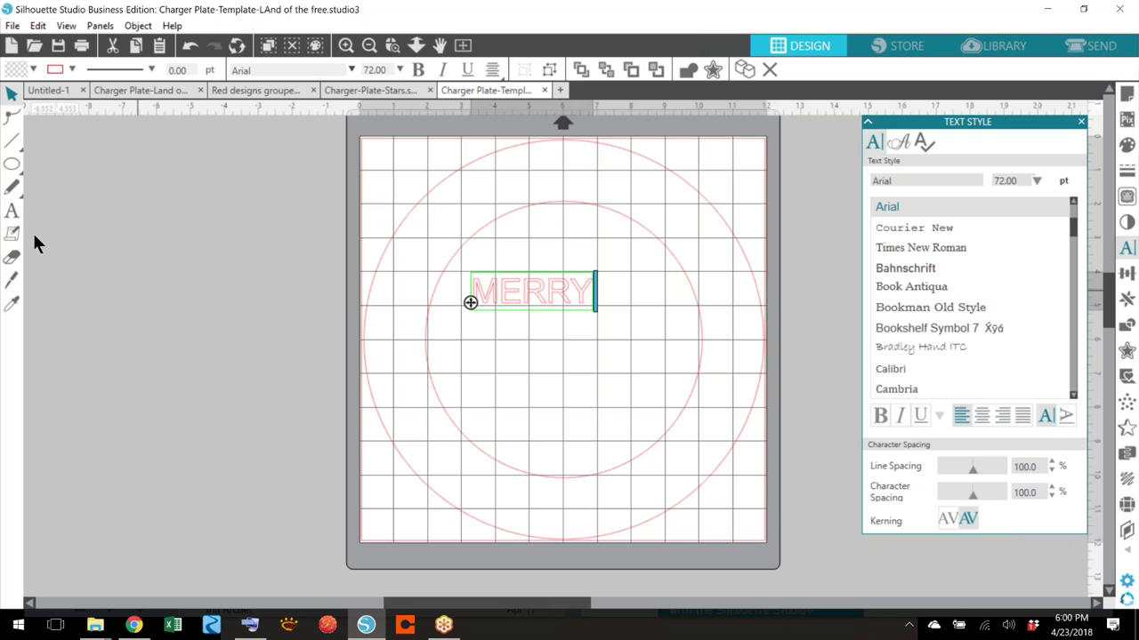
{"action": "left_click", "coordinate": [12, 212]}
{"action": "left_click", "coordinate": [498, 366]}
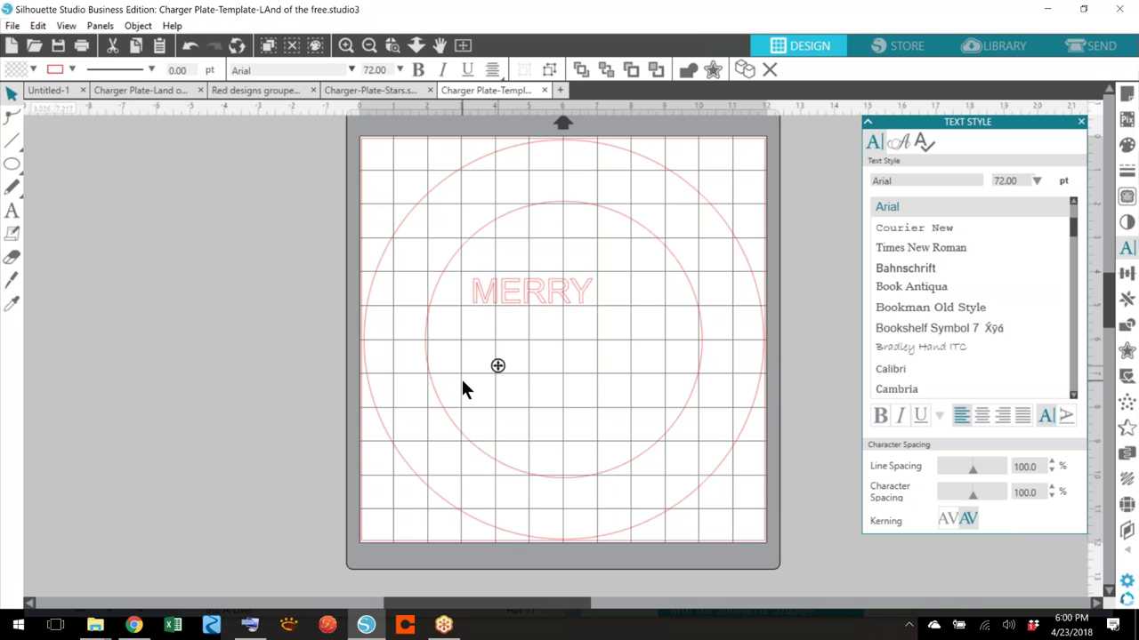
{"action": "type", "text": "CHRISTMAS"}
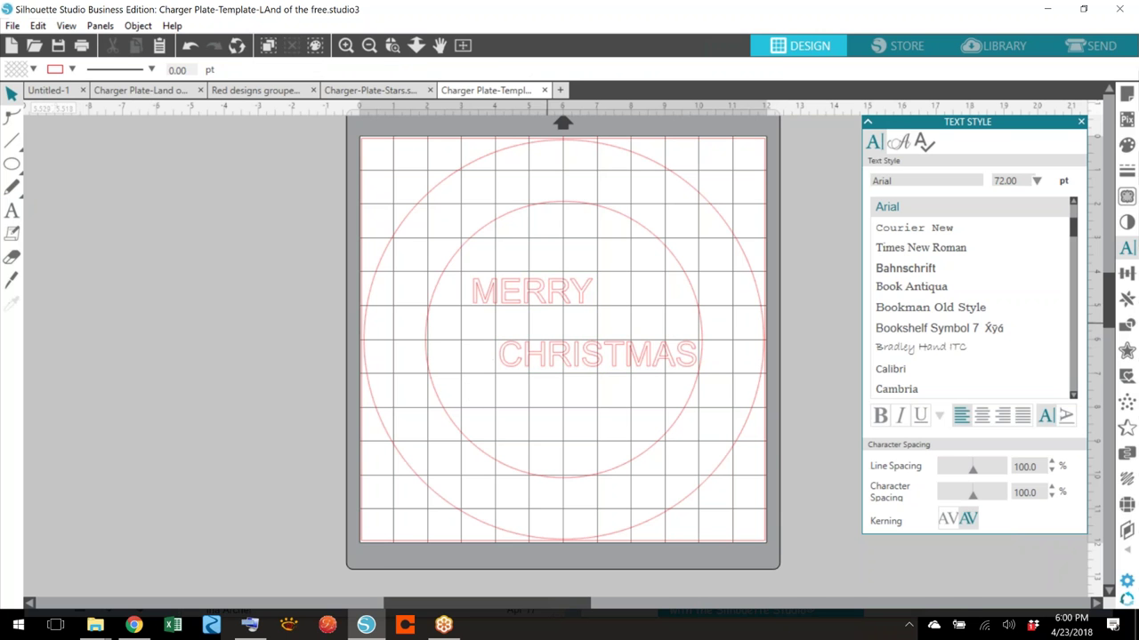
{"action": "left_click", "coordinate": [546, 298]}
- Set MERRY in LW Sweetie Pie after trying LW Curious and LW Easter
{"action": "left_click_drag", "start_coordinate": [472, 292], "coordinate": [597, 294]}
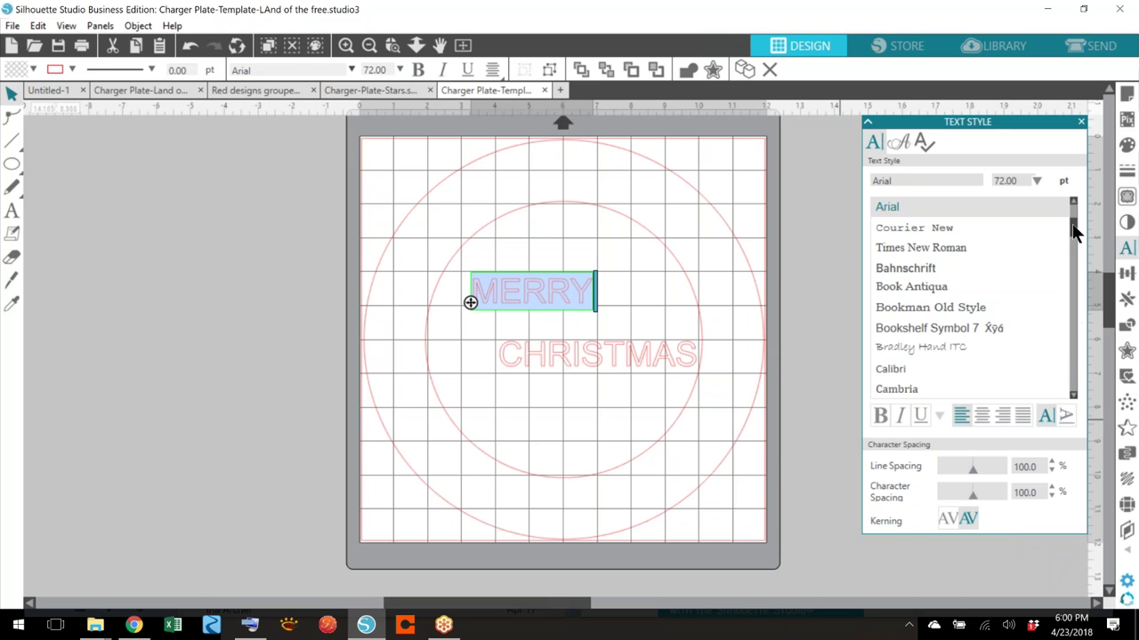
{"action": "left_click_drag", "start_coordinate": [1072, 223], "coordinate": [1067, 300]}
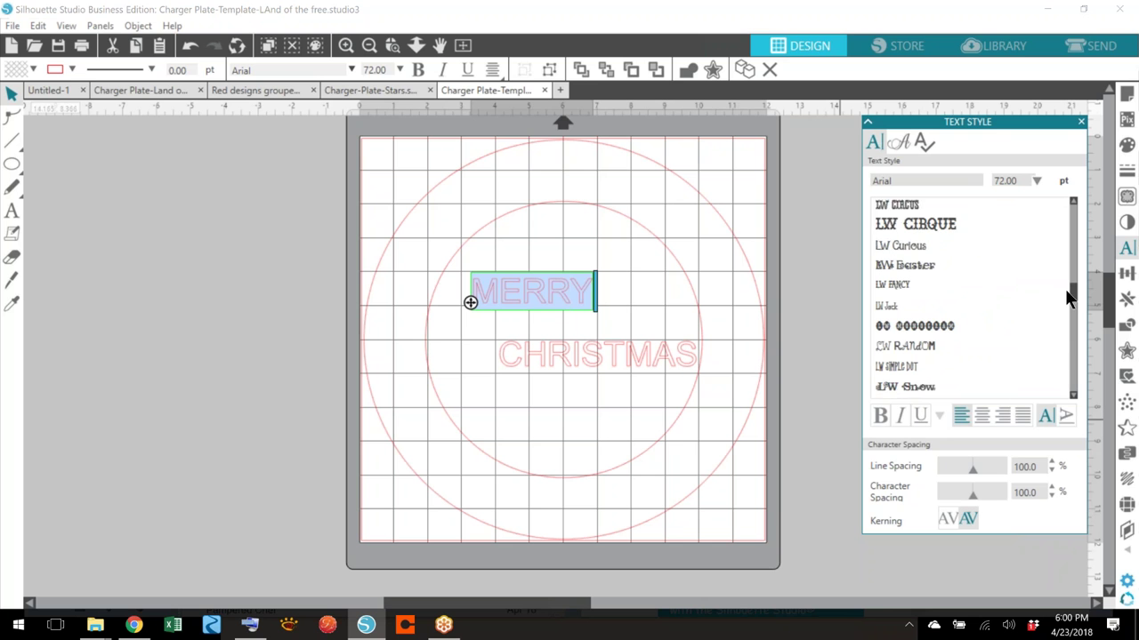
{"action": "left_click", "coordinate": [917, 246]}
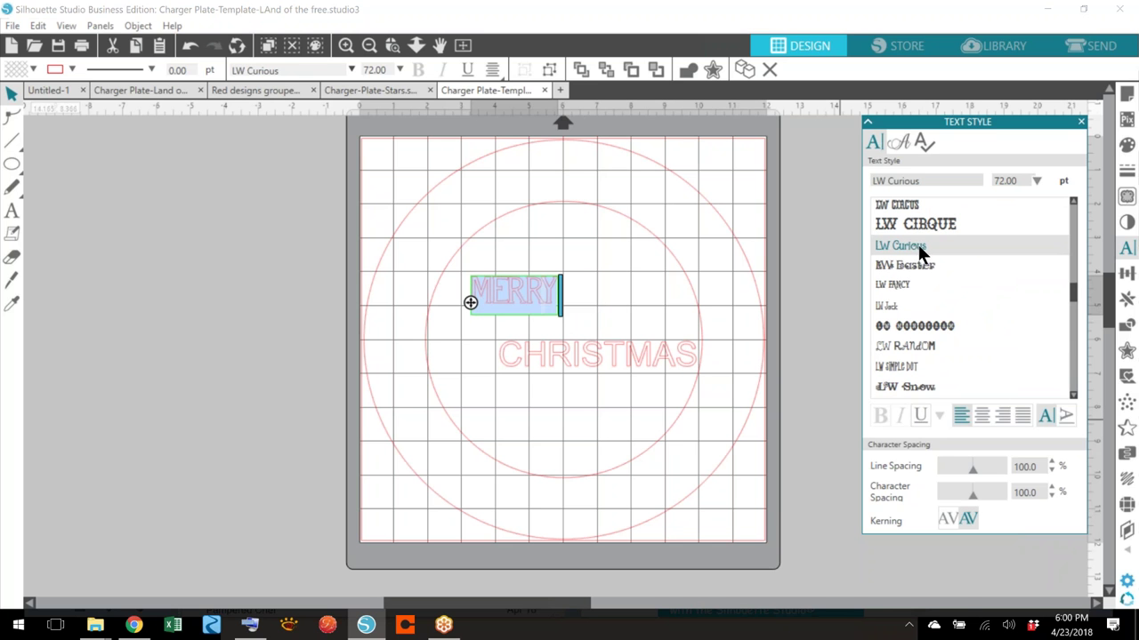
{"action": "left_click", "coordinate": [932, 264]}
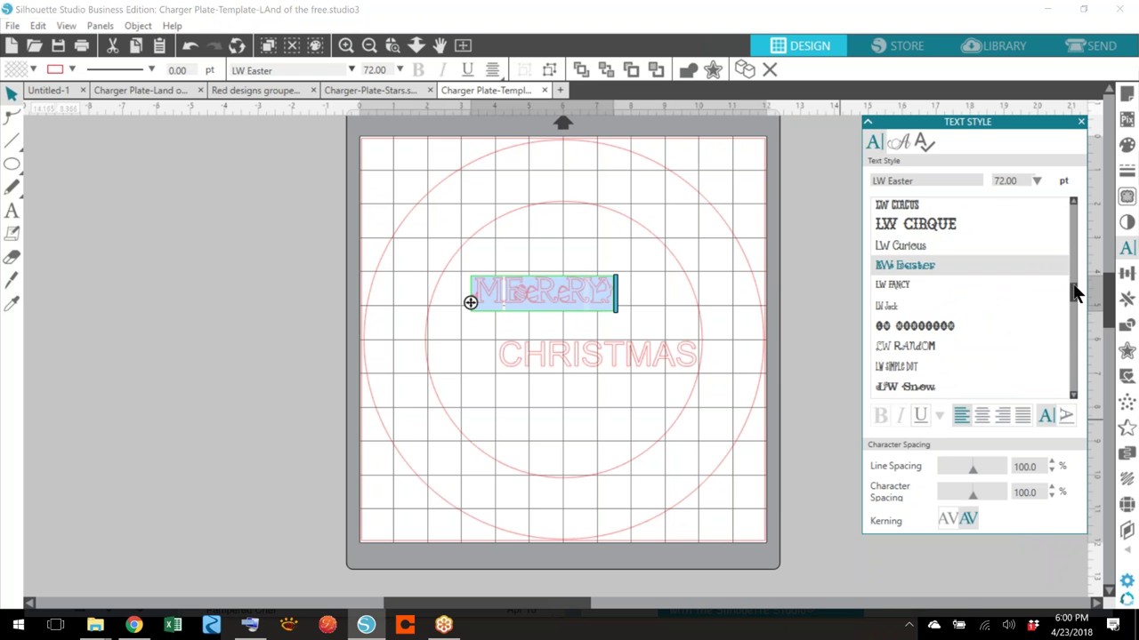
{"action": "left_click_drag", "start_coordinate": [1075, 293], "coordinate": [1073, 309]}
{"action": "left_click", "coordinate": [930, 241]}
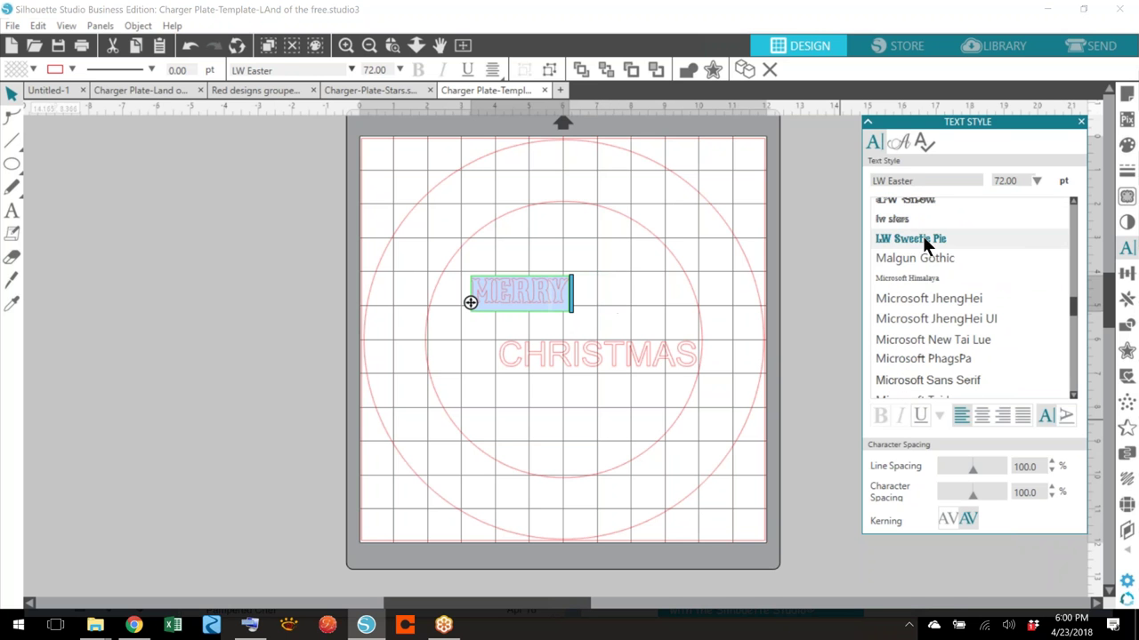
- Set CHRISTMAS in LW Sweetie Pie from the recently used fonts
{"action": "double_click", "coordinate": [579, 365]}
{"action": "left_click_drag", "start_coordinate": [572, 362], "coordinate": [694, 356]}
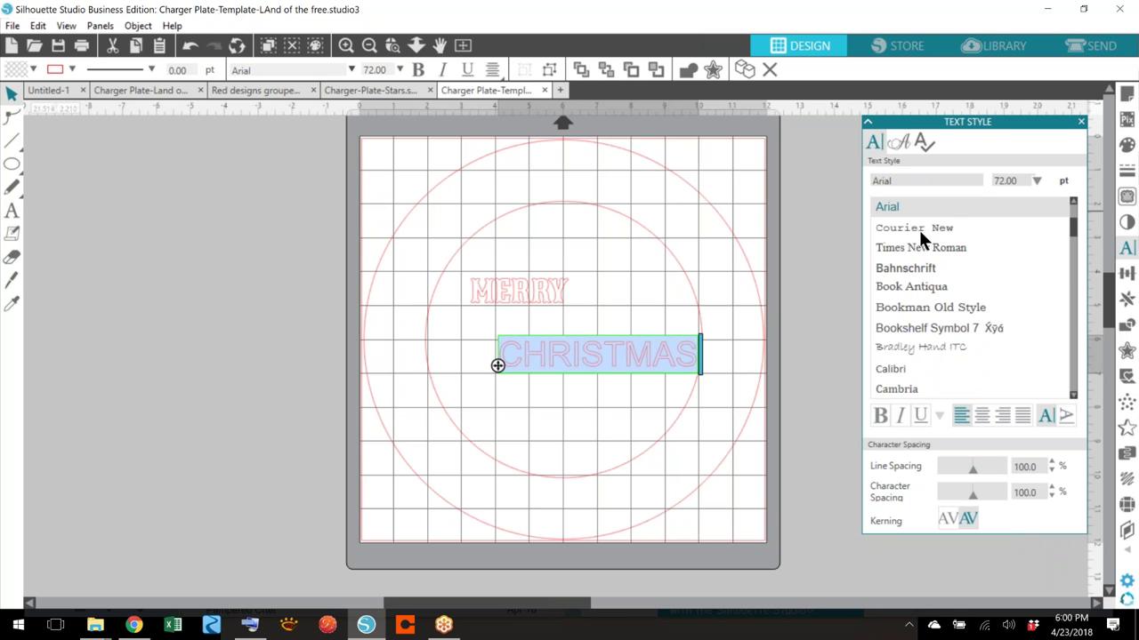
{"action": "left_click_drag", "start_coordinate": [1074, 233], "coordinate": [1071, 213]}
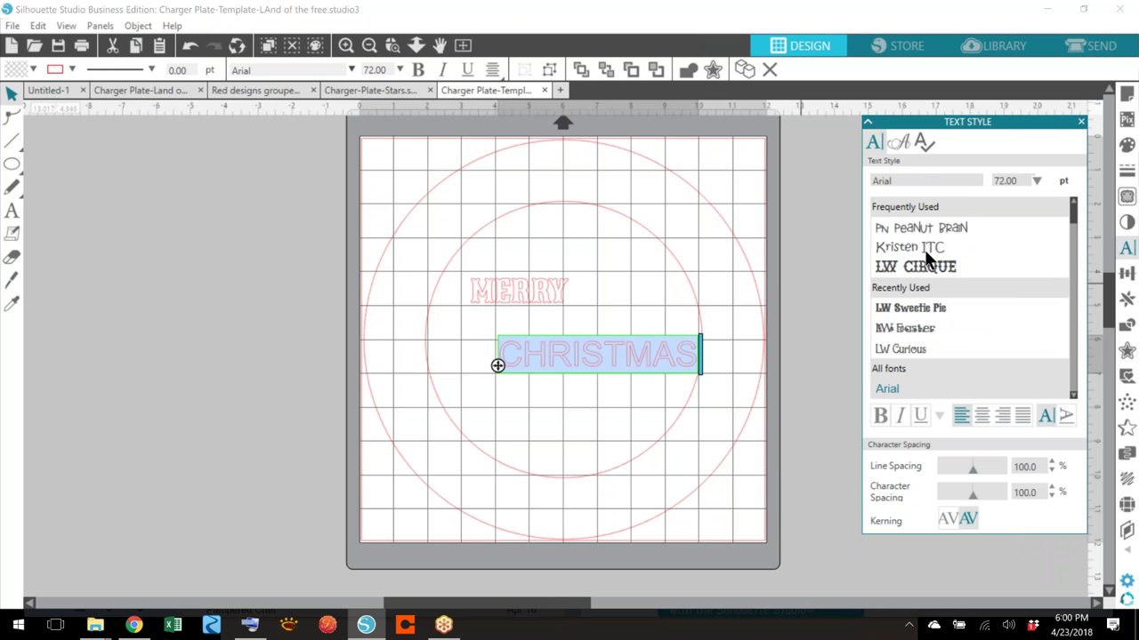
{"action": "left_click", "coordinate": [913, 308]}
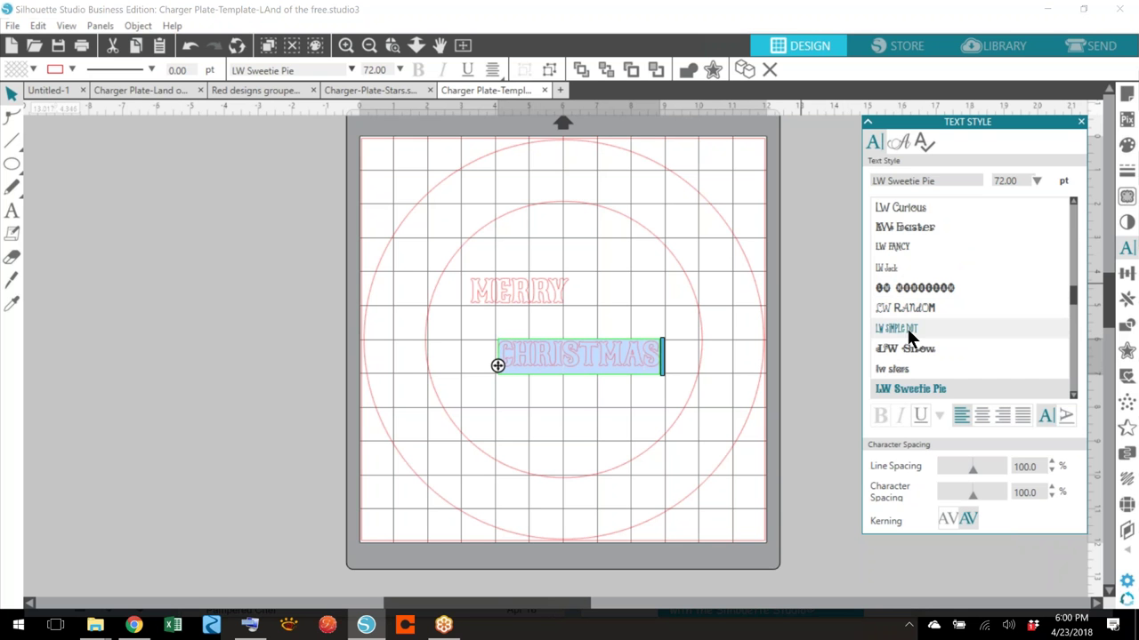
{"action": "left_click", "coordinate": [561, 311]}
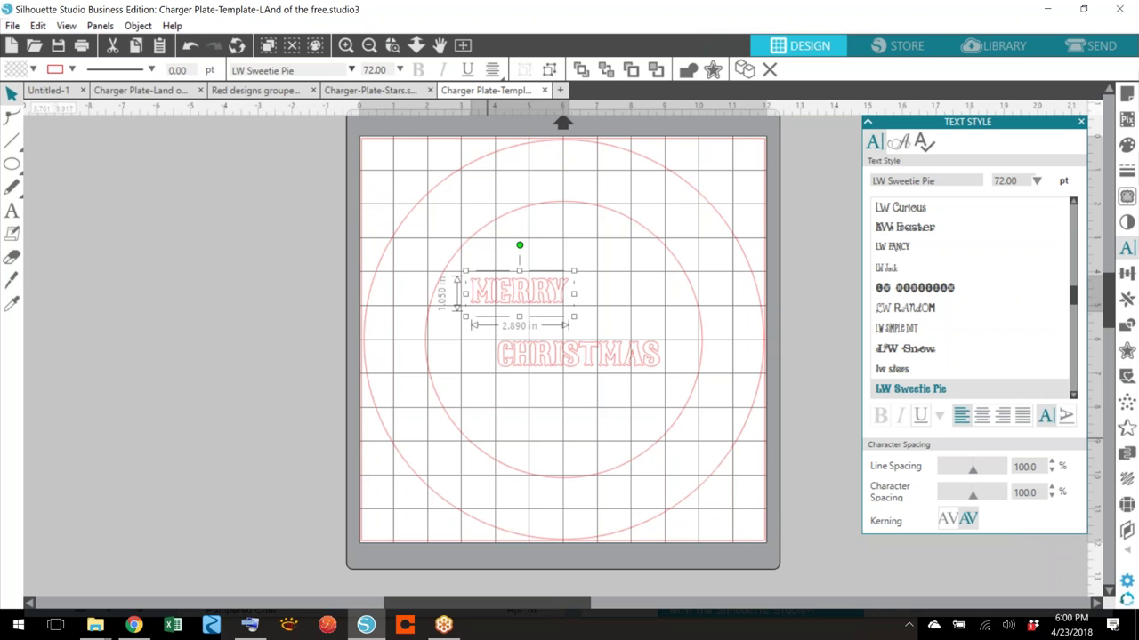
- Select MERRY and CHRISTMAS together and change their font size to 90 pt
{"action": "left_click", "coordinate": [605, 287]}
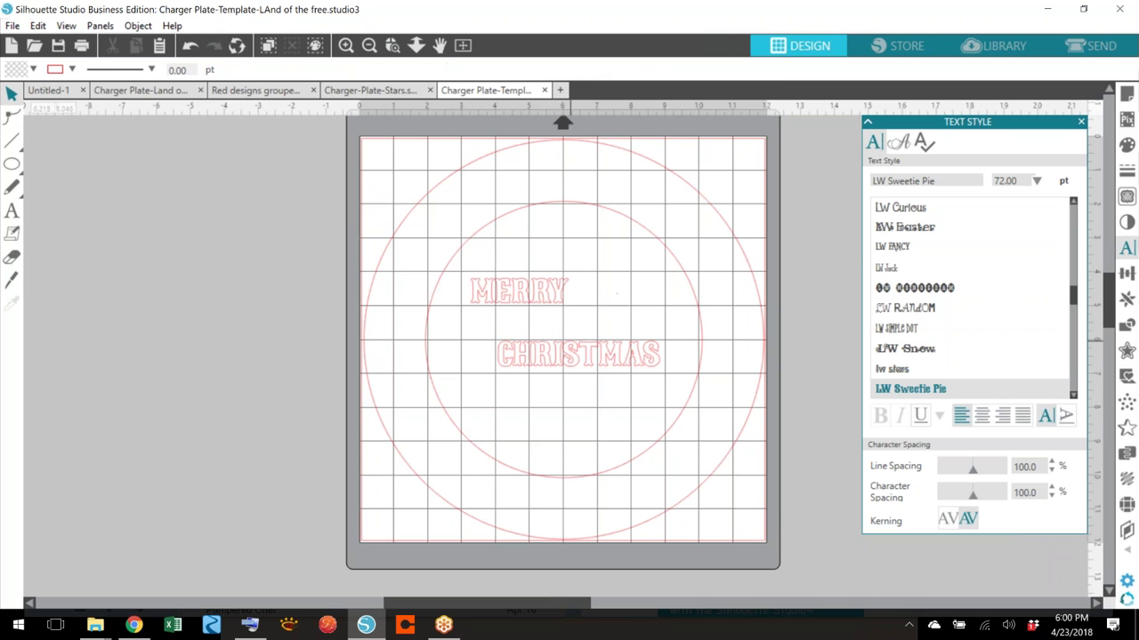
{"action": "left_click", "coordinate": [543, 300]}
{"action": "double_click", "coordinate": [541, 300]}
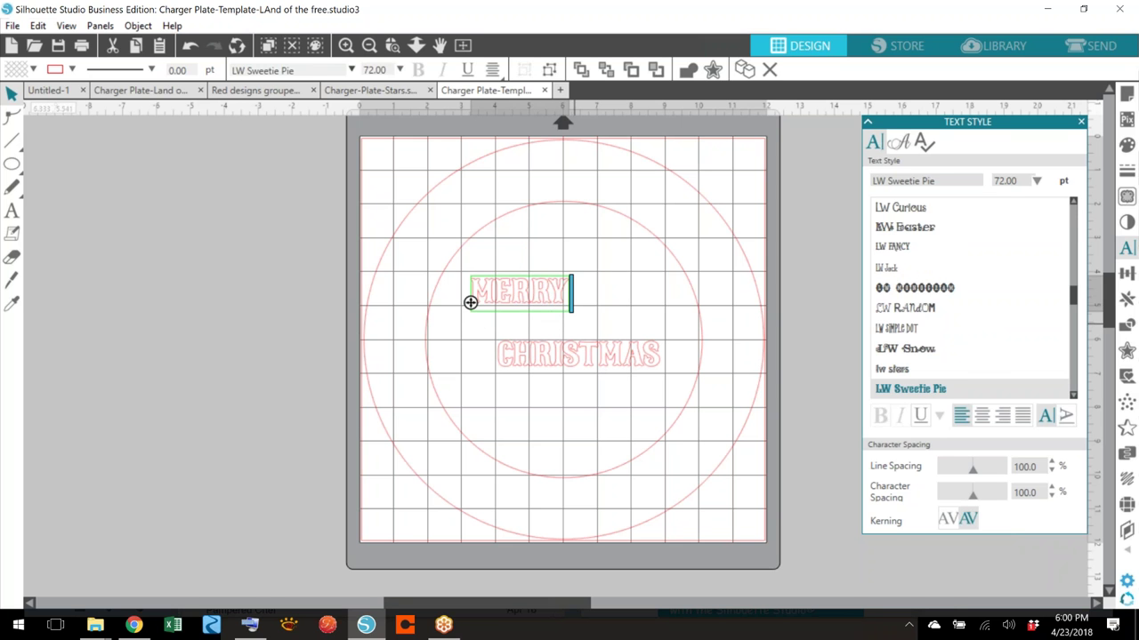
{"action": "left_click", "coordinate": [564, 315]}
{"action": "left_click", "coordinate": [570, 313]}
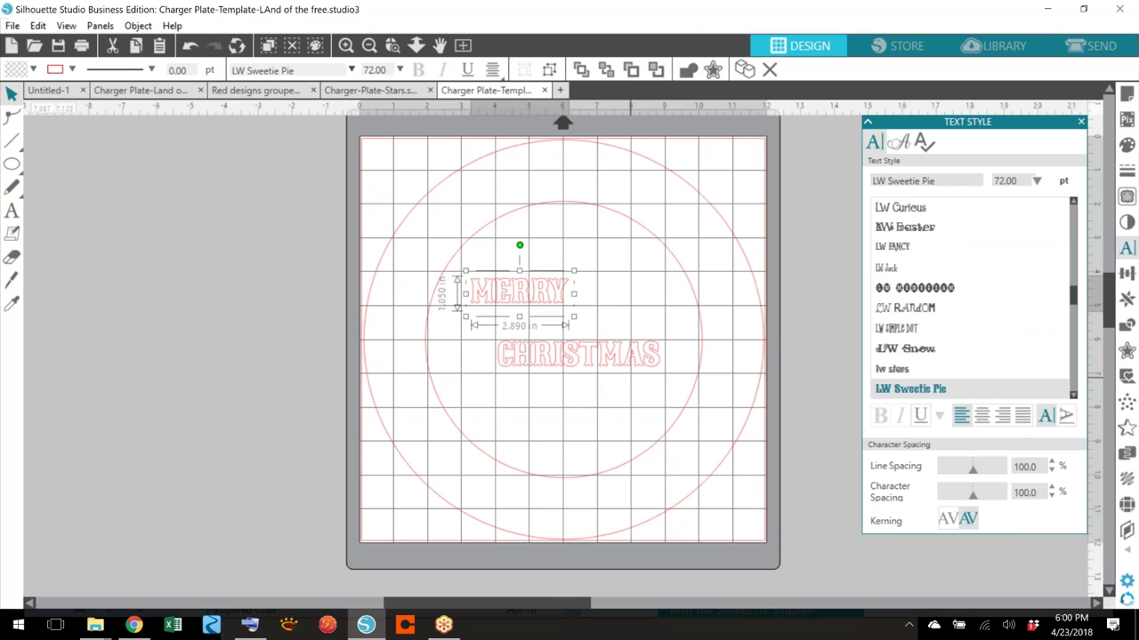
{"action": "left_click", "coordinate": [630, 363], "text": "shift"}
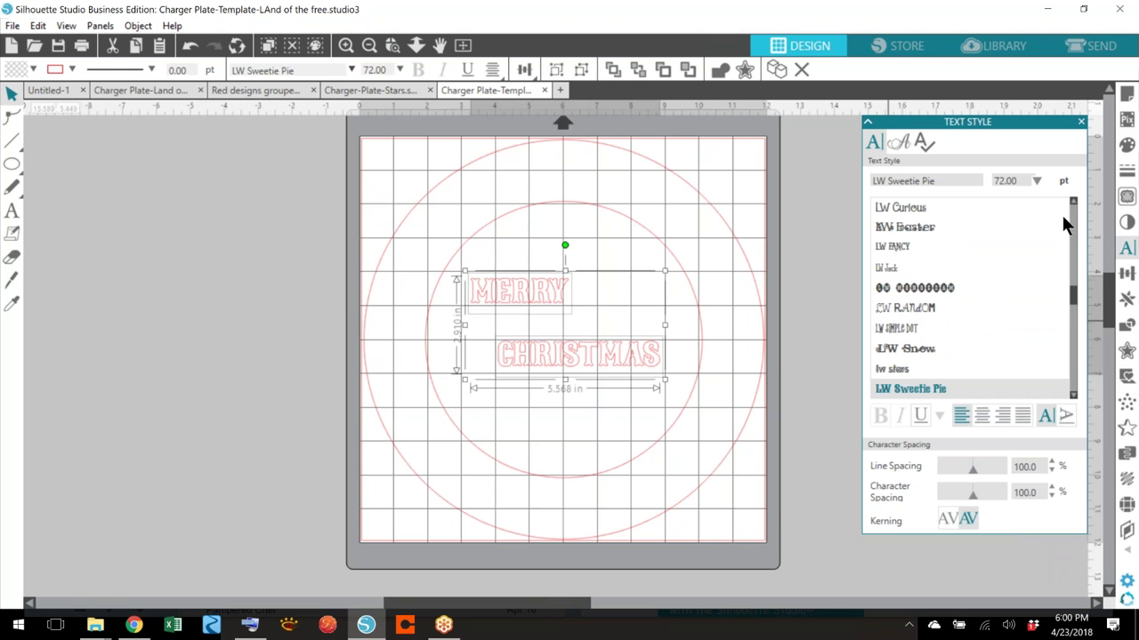
{"action": "left_click_drag", "start_coordinate": [1022, 181], "coordinate": [981, 188]}
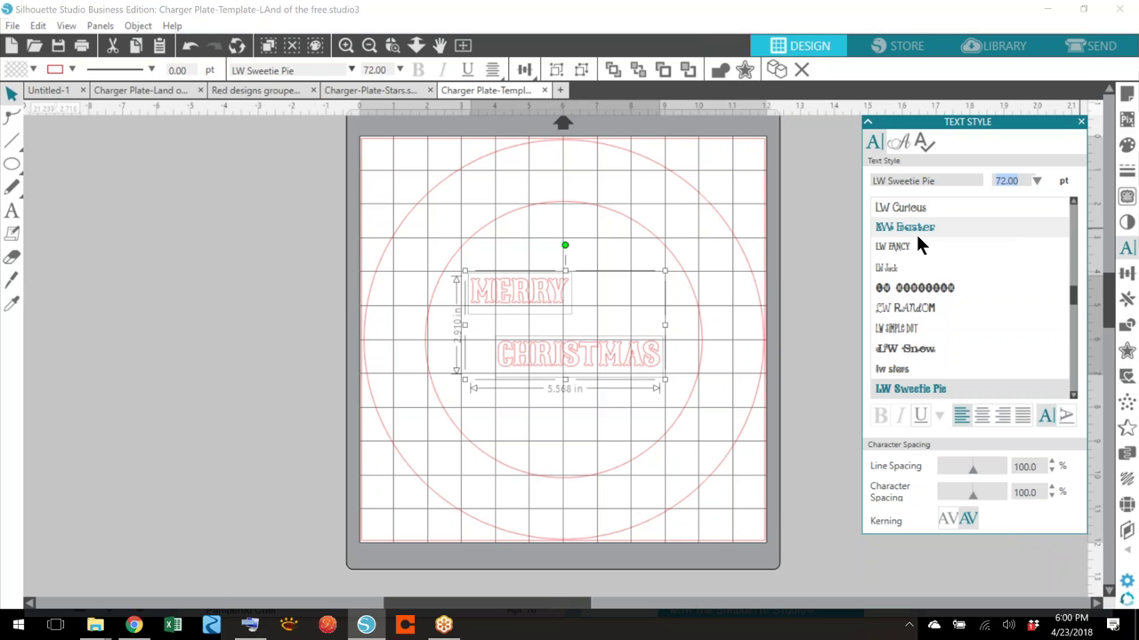
{"action": "type", "text": "90"}
{"action": "key", "text": "Return"}
{"action": "left_click", "coordinate": [590, 414]}
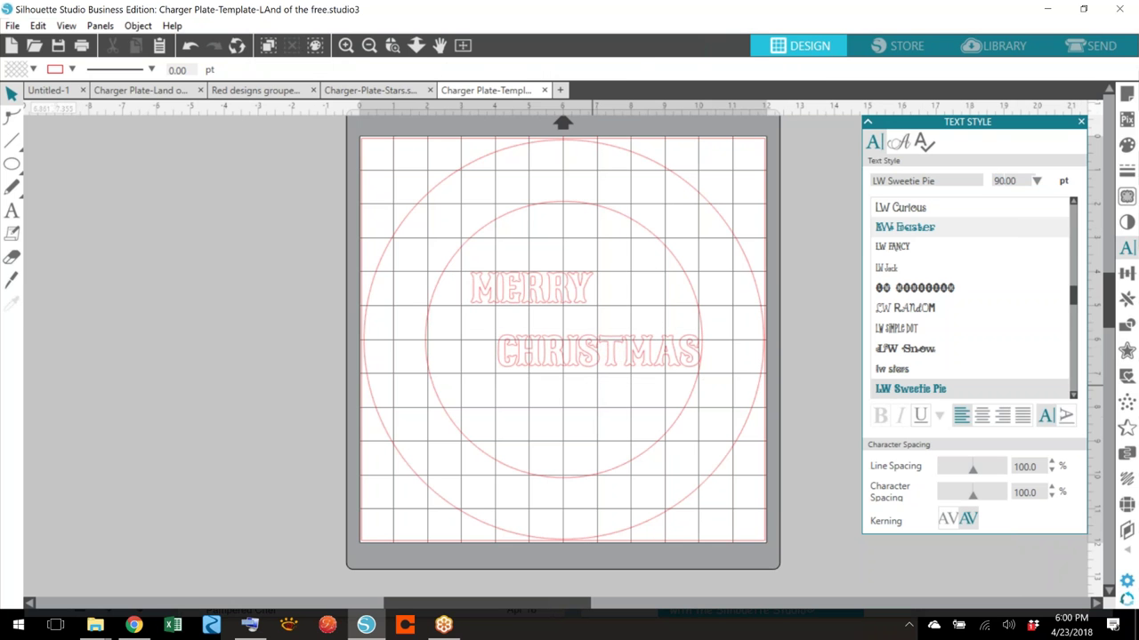
- Attach MERRY as text on a path along the top of the circle
{"action": "double_click", "coordinate": [564, 300]}
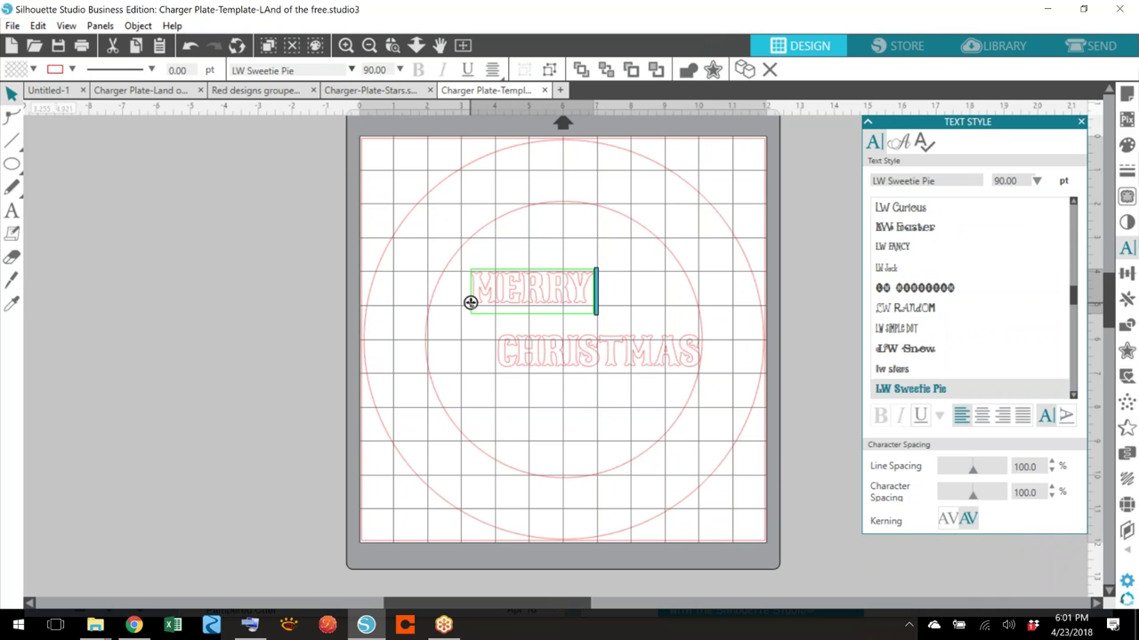
{"action": "left_click_drag", "start_coordinate": [470, 302], "coordinate": [503, 214]}
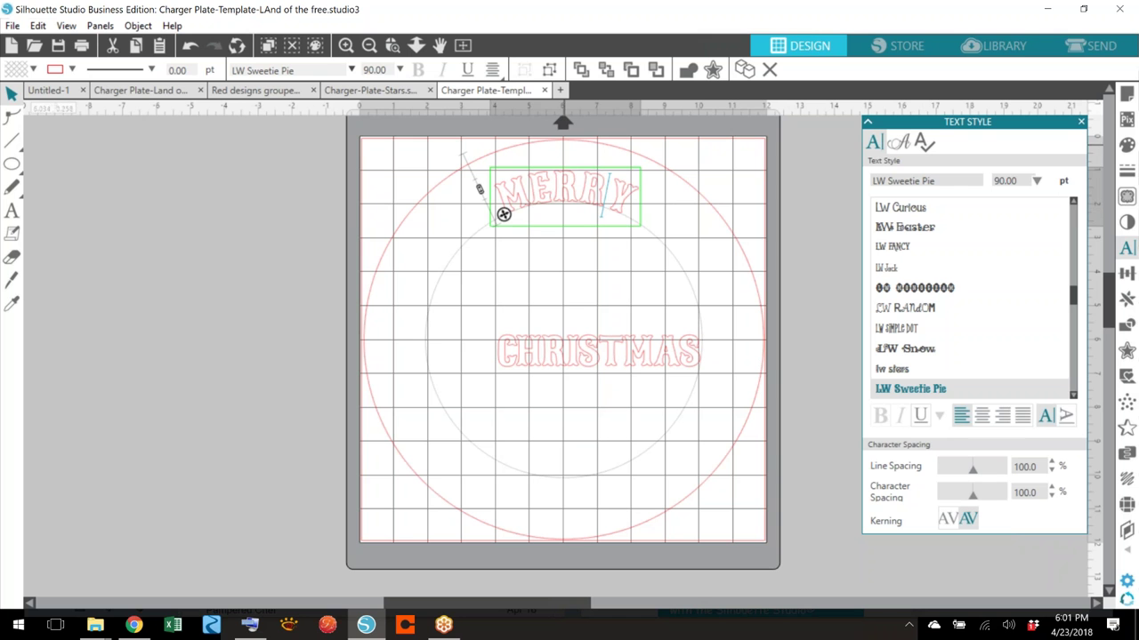
- Attach CHRISTMAS to the circle's bottom edge and slide it opposite MERRY
{"action": "double_click", "coordinate": [593, 358]}
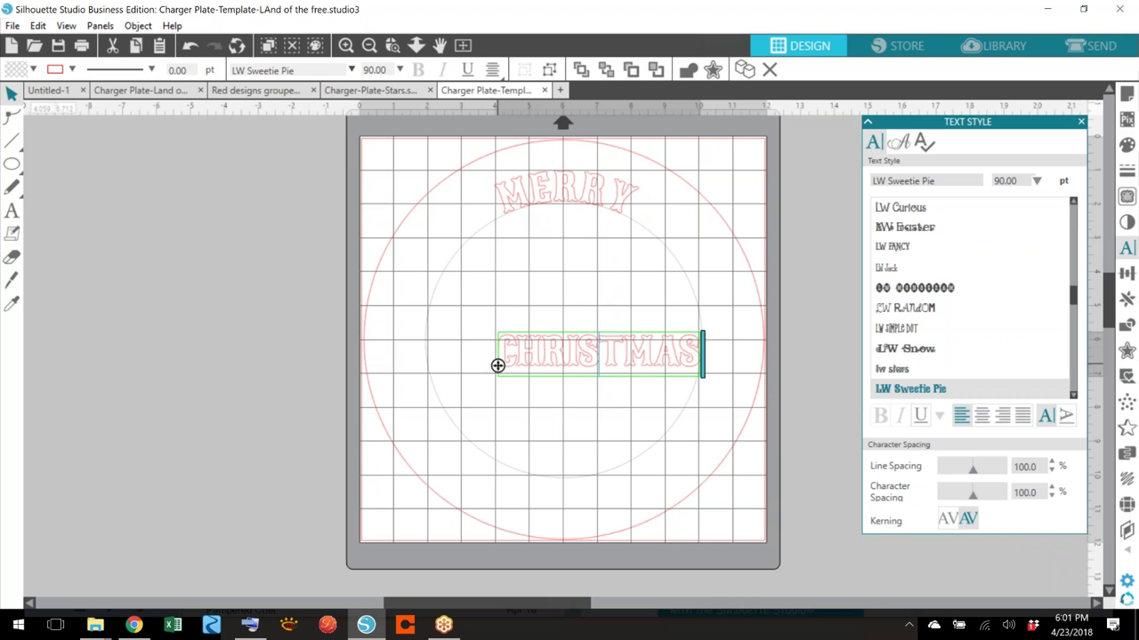
{"action": "left_click_drag", "start_coordinate": [498, 366], "coordinate": [467, 515]}
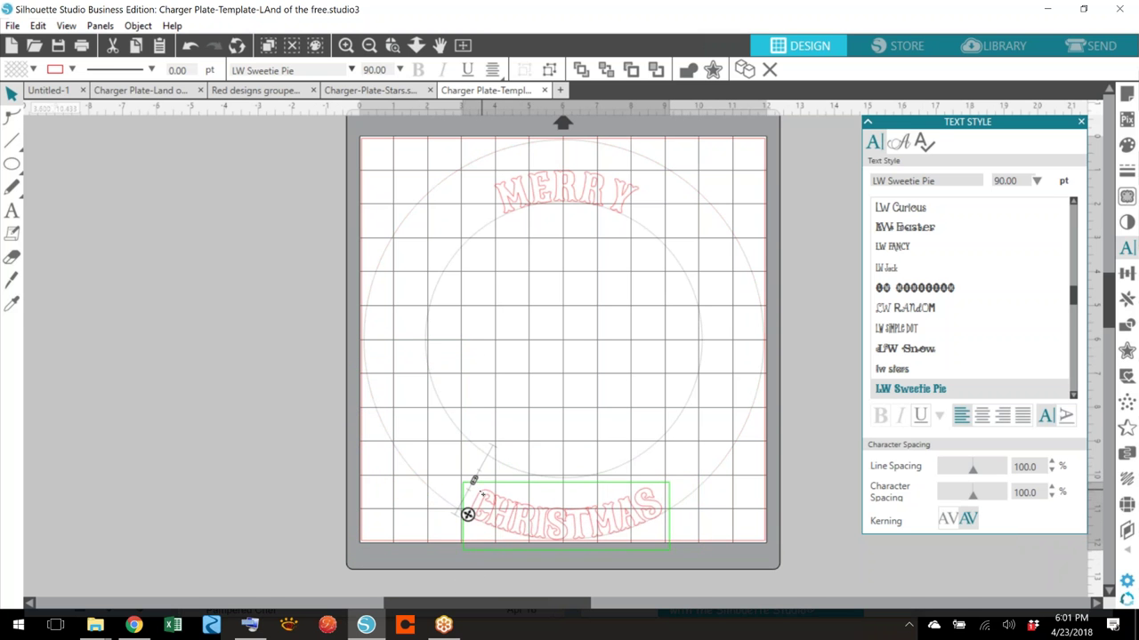
{"action": "left_click_drag", "start_coordinate": [467, 514], "coordinate": [461, 511]}
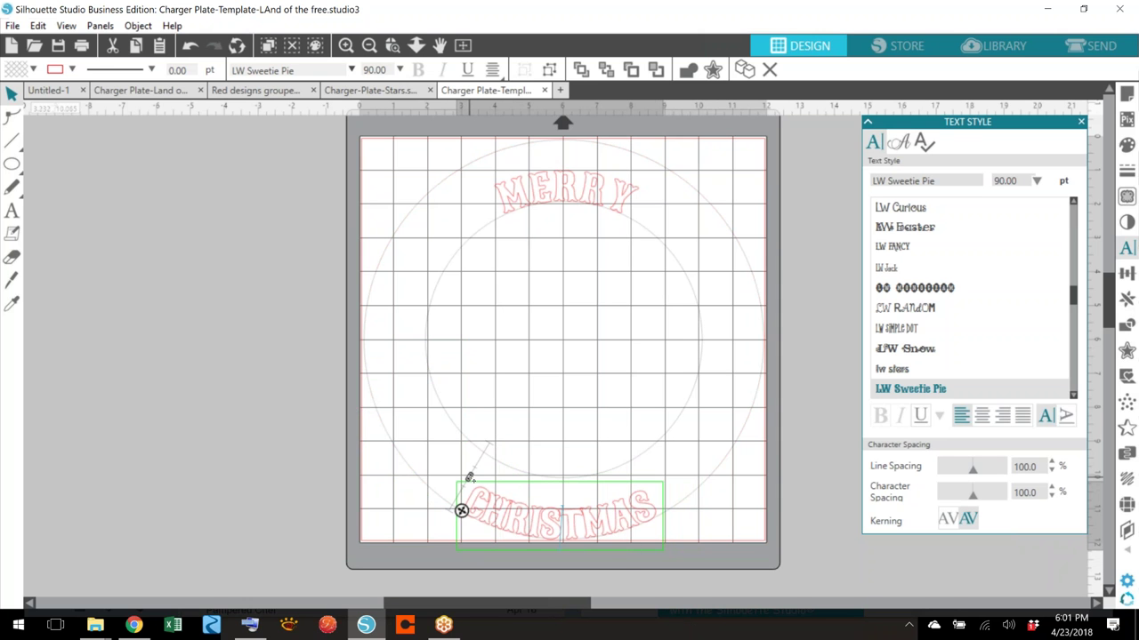
{"action": "left_click_drag", "start_coordinate": [469, 477], "coordinate": [476, 468]}
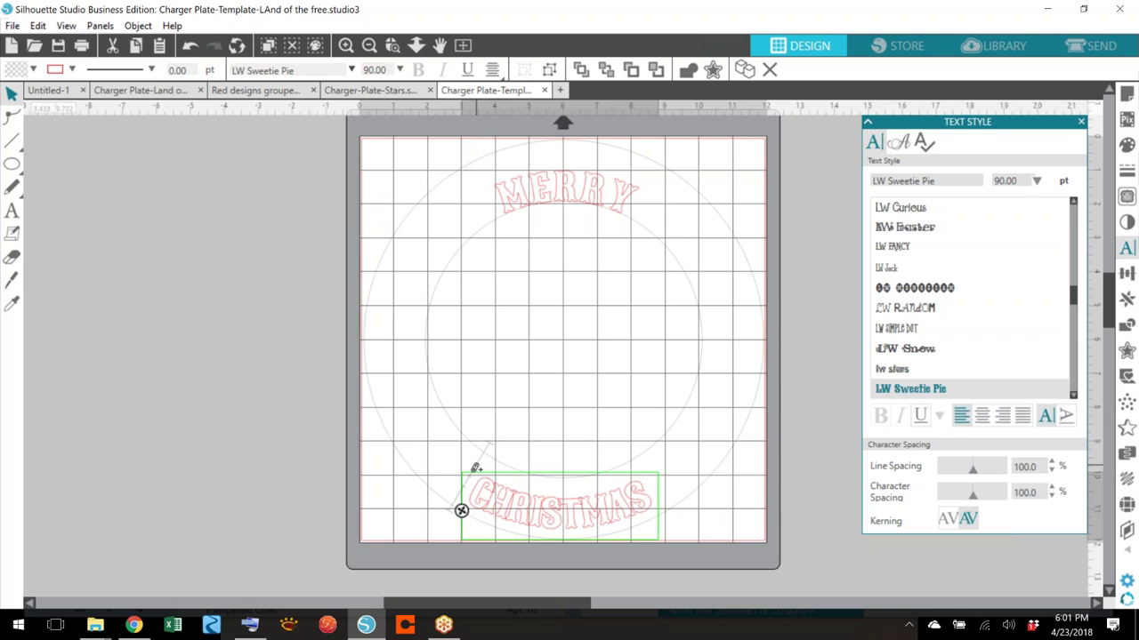
- Toggle kerning, raise CHRISTMAS character spacing to 150%, and recentre it on the bottom arc
{"action": "left_click", "coordinate": [947, 518]}
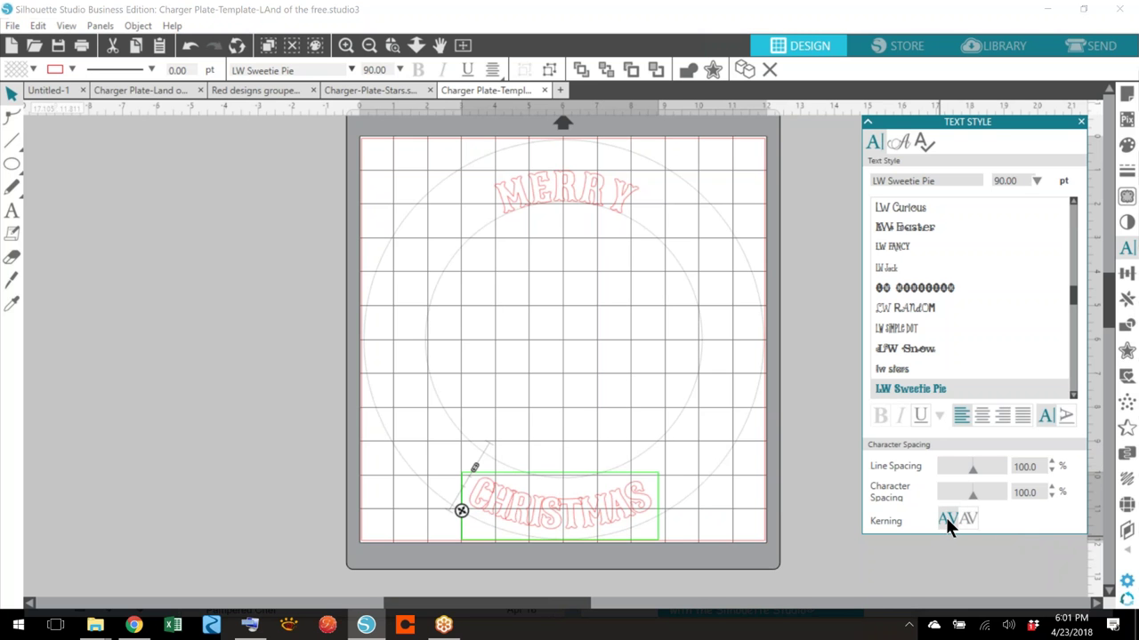
{"action": "left_click", "coordinate": [1051, 488]}
{"action": "left_click", "coordinate": [1052, 488]}
{"action": "left_click", "coordinate": [1051, 489]}
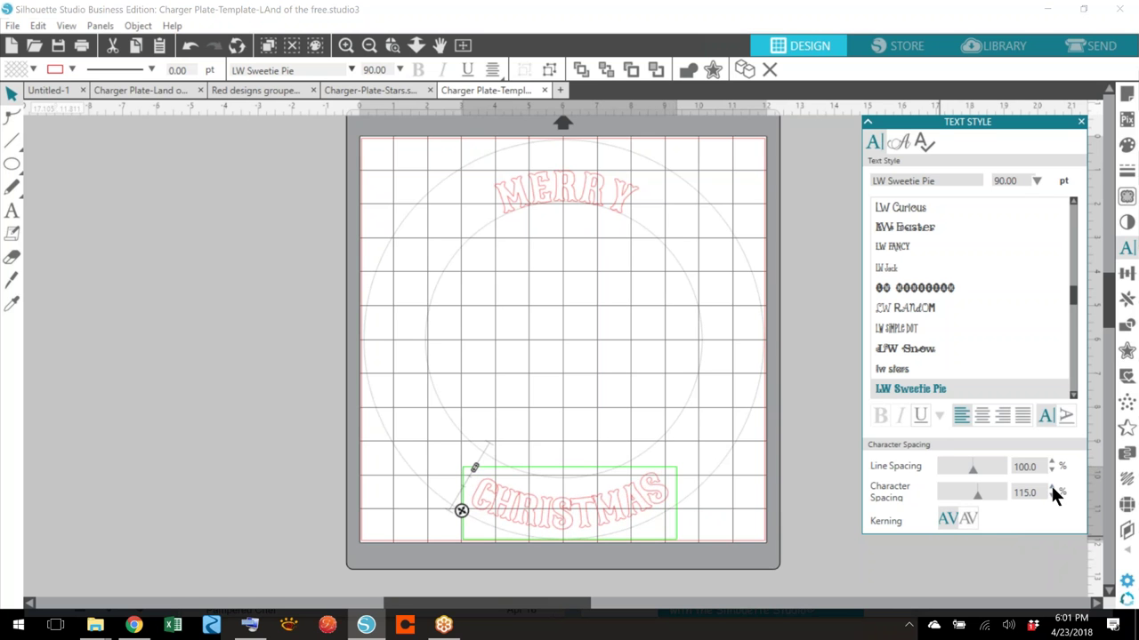
{"action": "left_click", "coordinate": [1051, 488]}
{"action": "left_click", "coordinate": [1051, 488]}
{"action": "left_click", "coordinate": [1051, 488]}
{"action": "left_click", "coordinate": [1052, 488]}
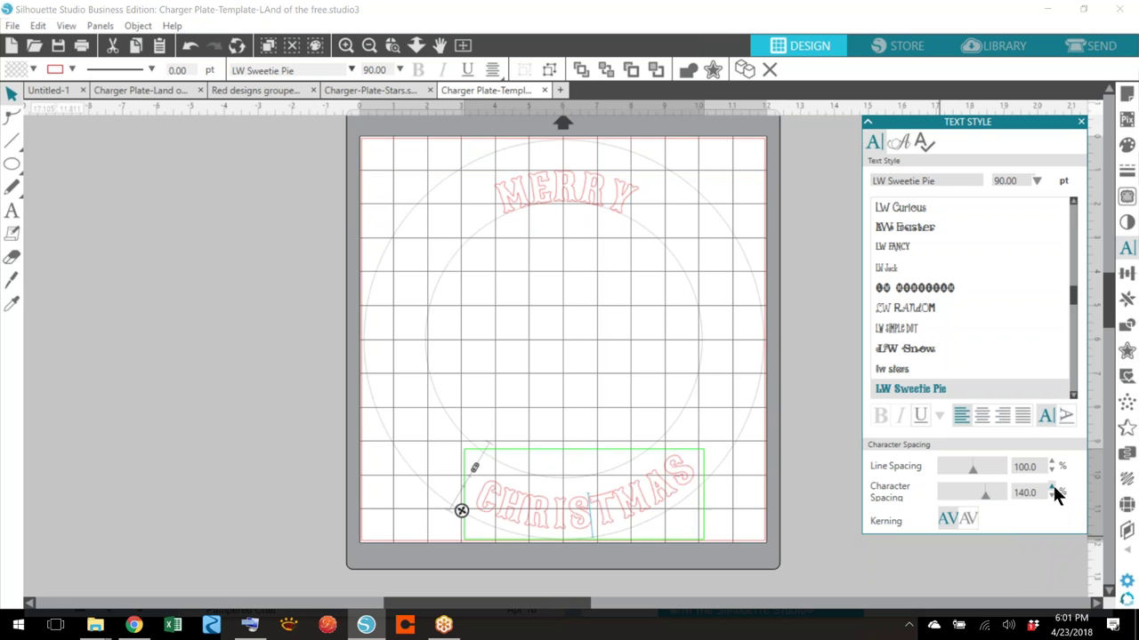
{"action": "left_click", "coordinate": [1053, 489]}
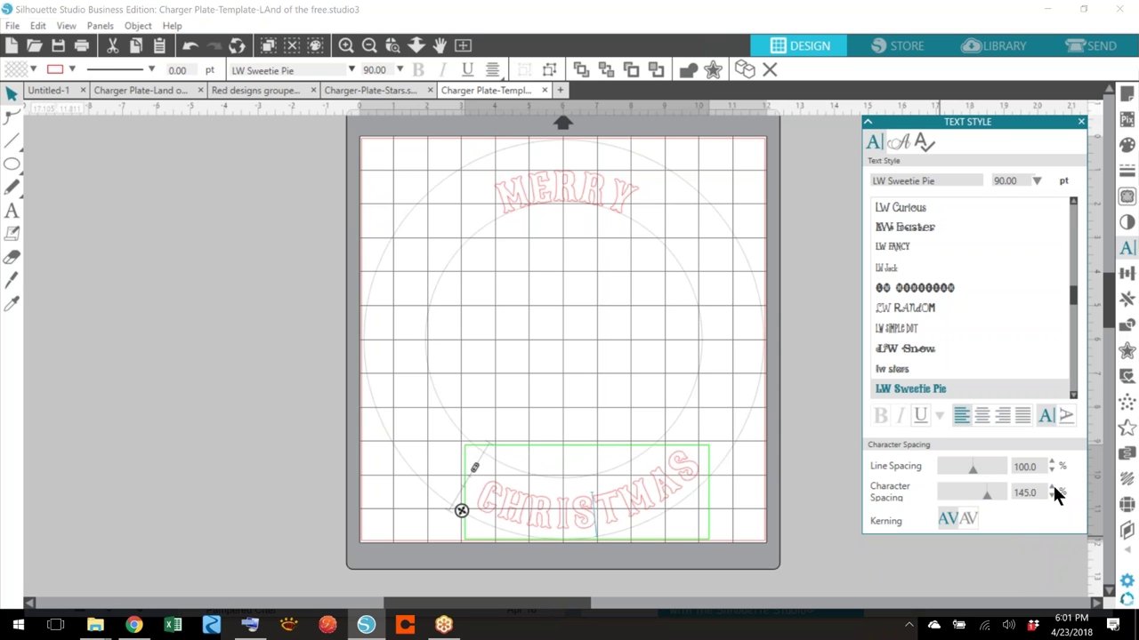
{"action": "left_click", "coordinate": [1051, 488]}
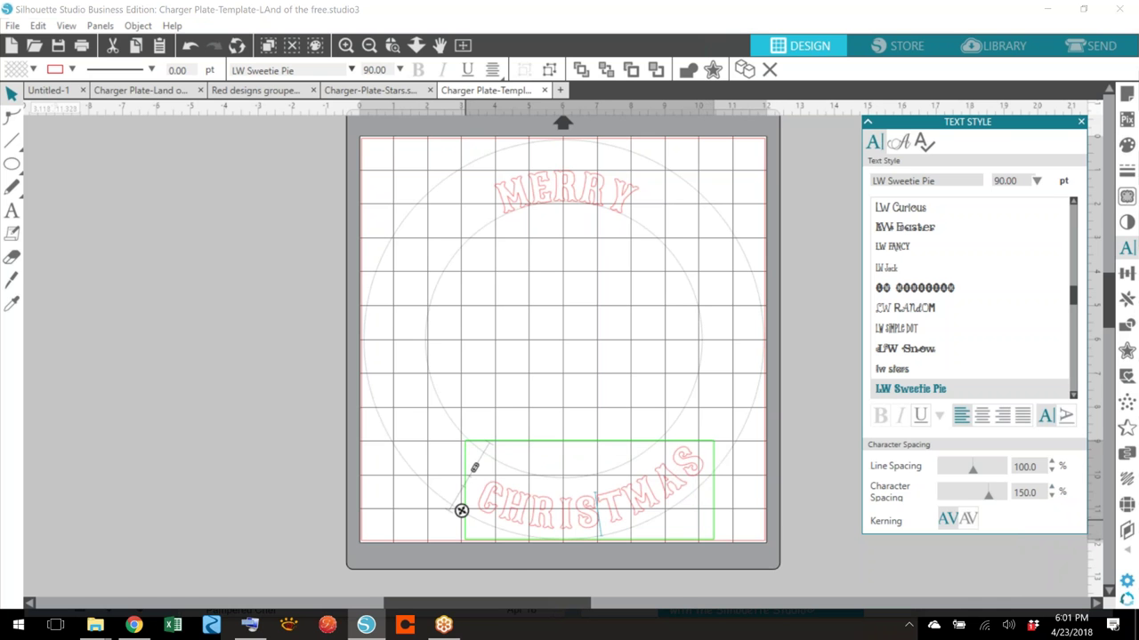
{"action": "left_click_drag", "start_coordinate": [461, 510], "coordinate": [433, 492]}
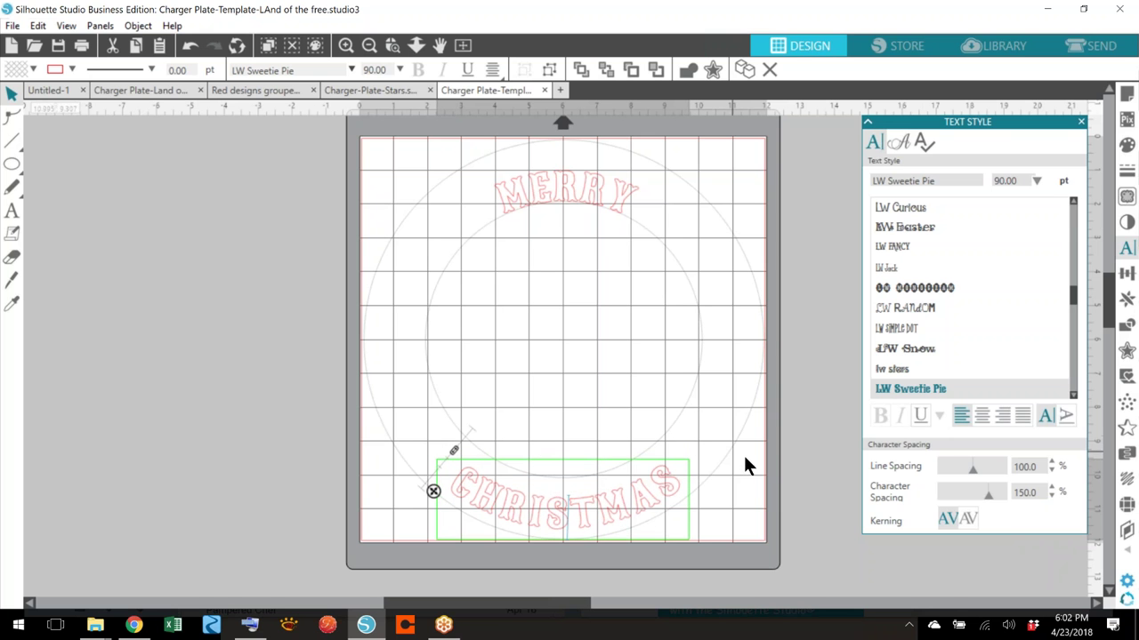
{"action": "left_click_drag", "start_coordinate": [676, 477], "coordinate": [445, 494]}
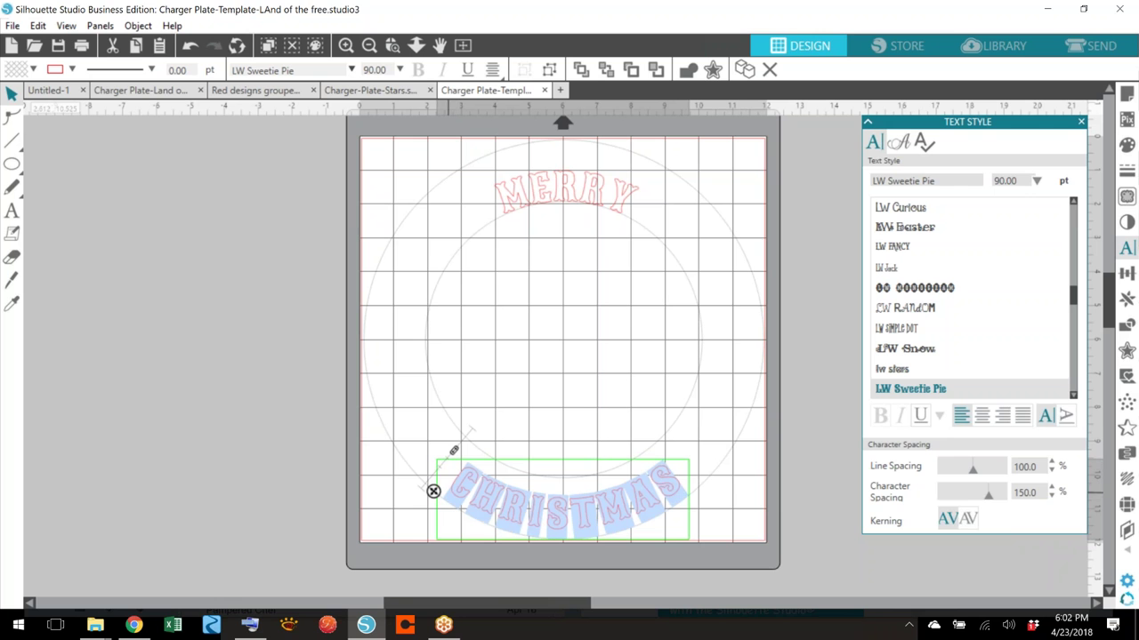
- Set the CHRISTMAS text's font size to 100 pt
{"action": "left_click", "coordinate": [1007, 180]}
{"action": "type", "text": "100"}
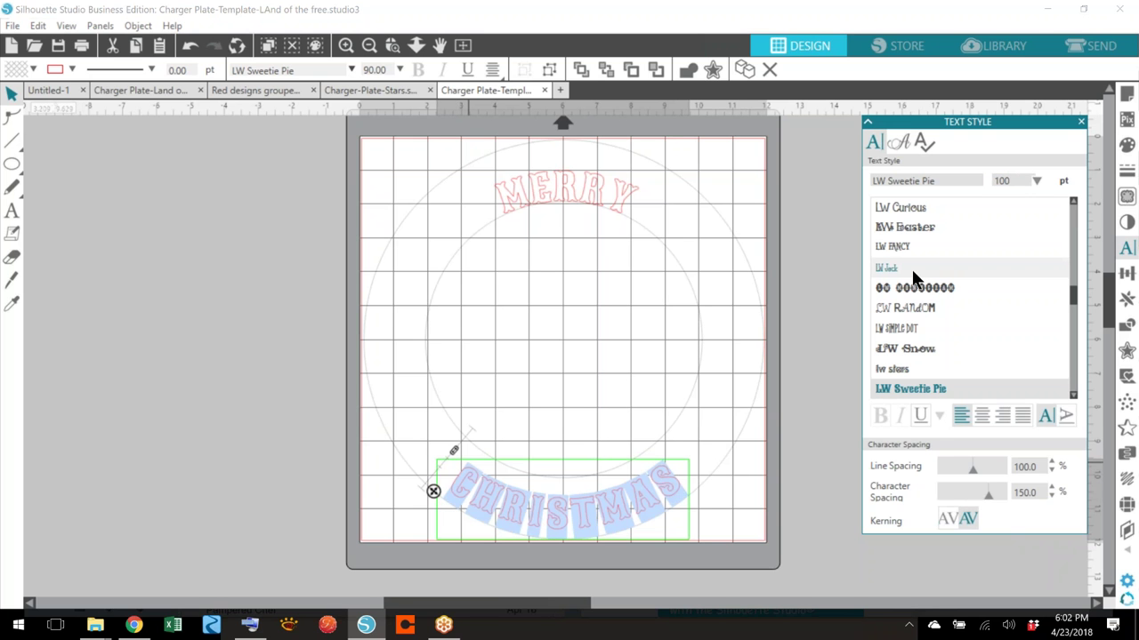
{"action": "key", "text": "Return"}
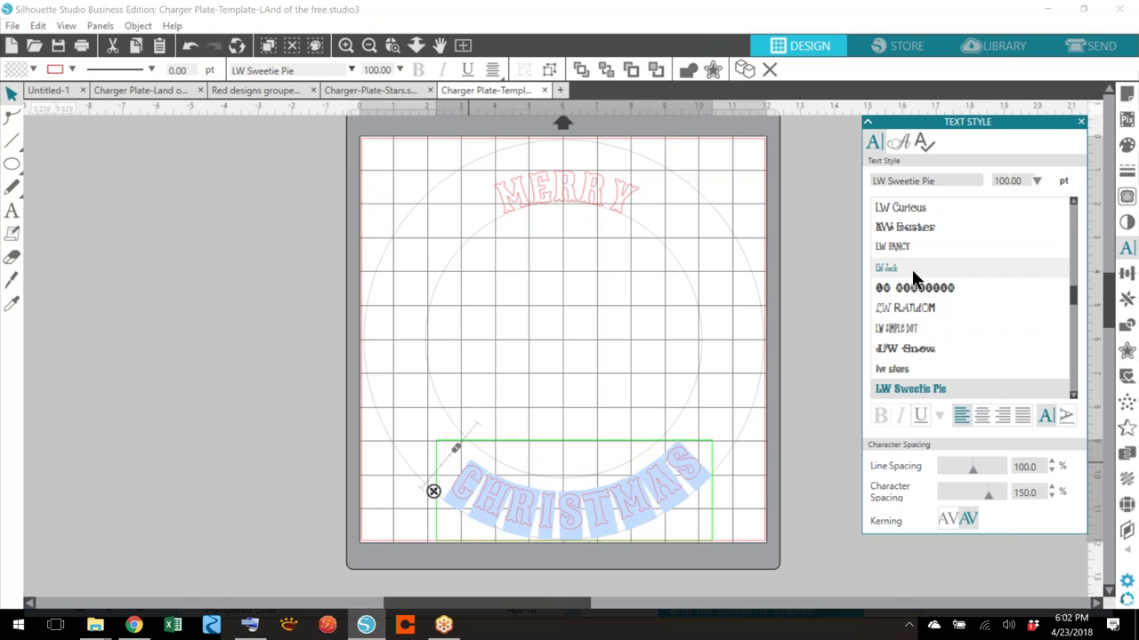
- Slide CHRISTMAS along the bottom arc and fine-tune it until it sits centred
{"action": "left_click_drag", "start_coordinate": [457, 448], "coordinate": [460, 445]}
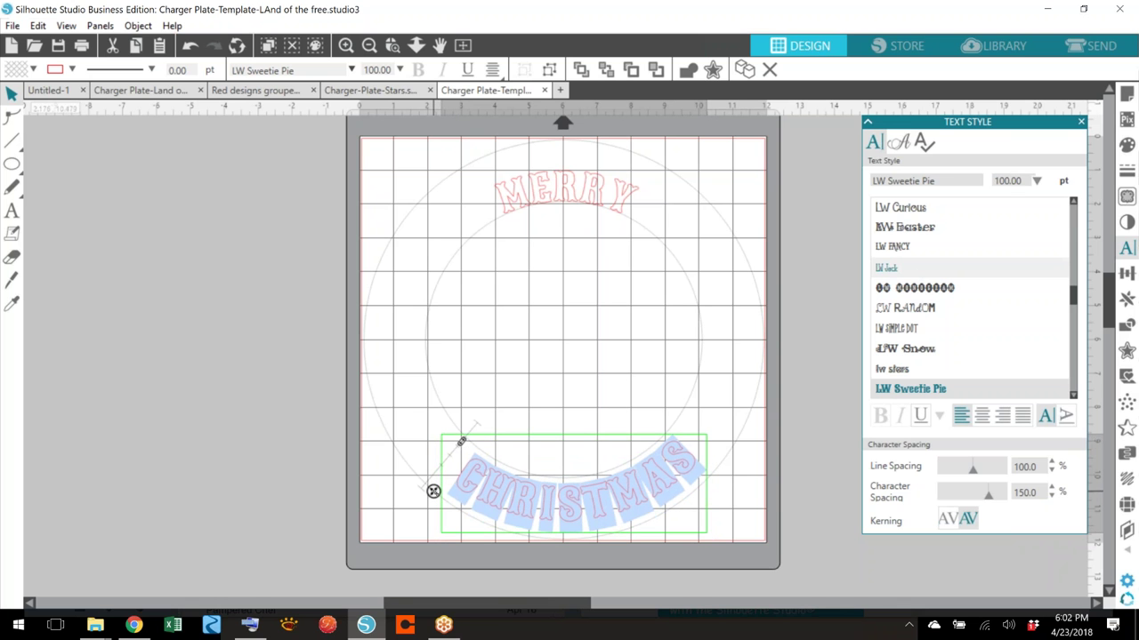
{"action": "left_click_drag", "start_coordinate": [434, 491], "coordinate": [424, 483]}
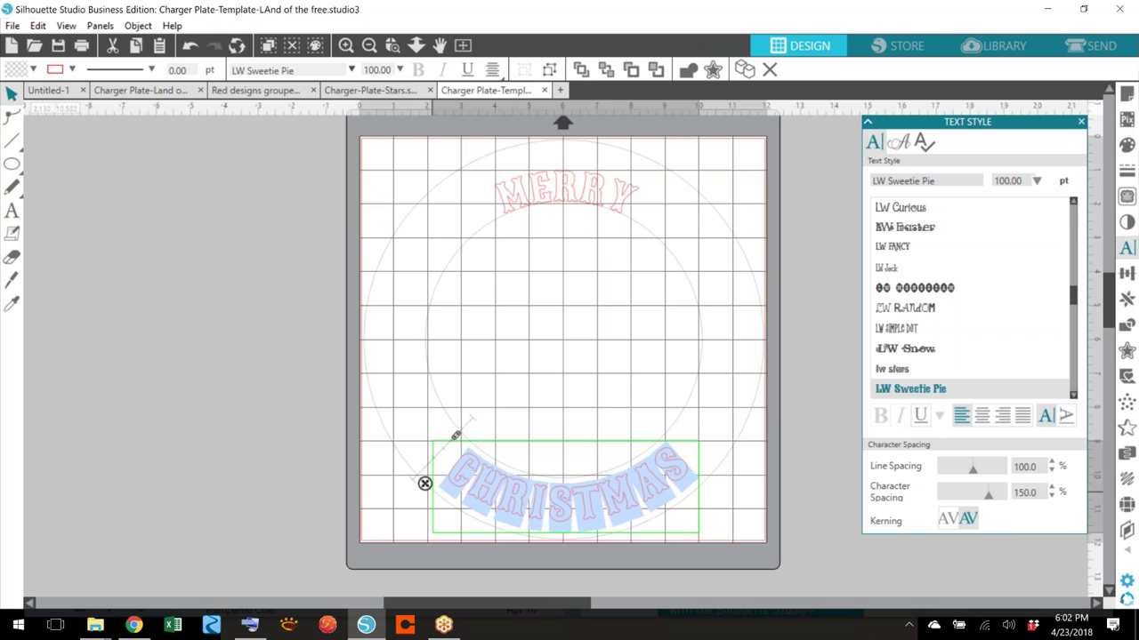
{"action": "left_click_drag", "start_coordinate": [424, 483], "coordinate": [421, 479]}
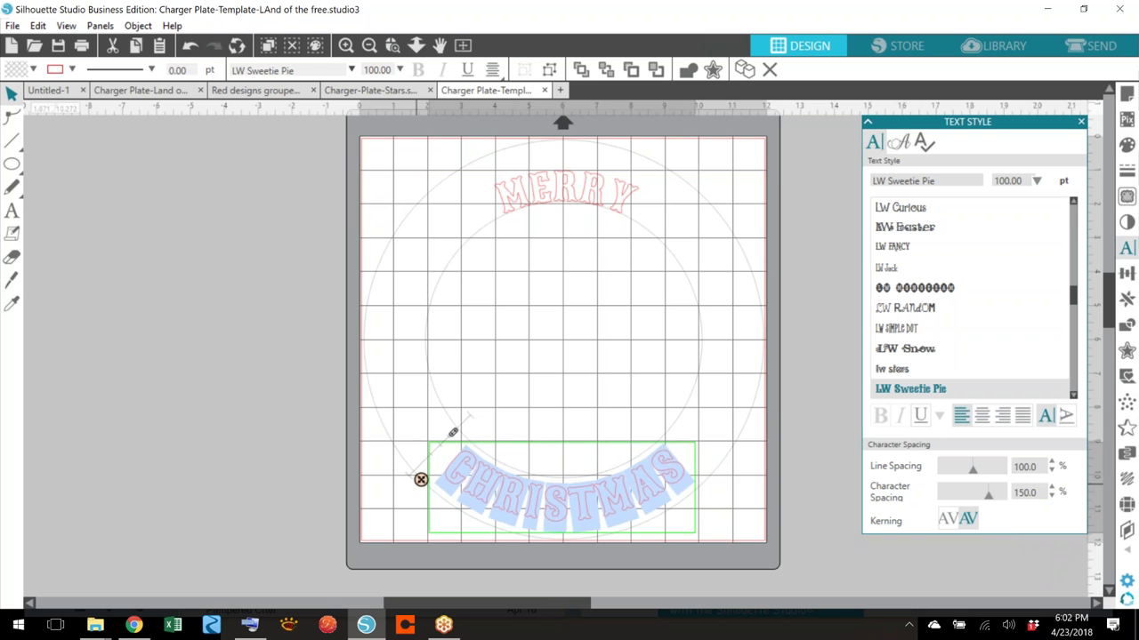
{"action": "left_click", "coordinate": [728, 444]}
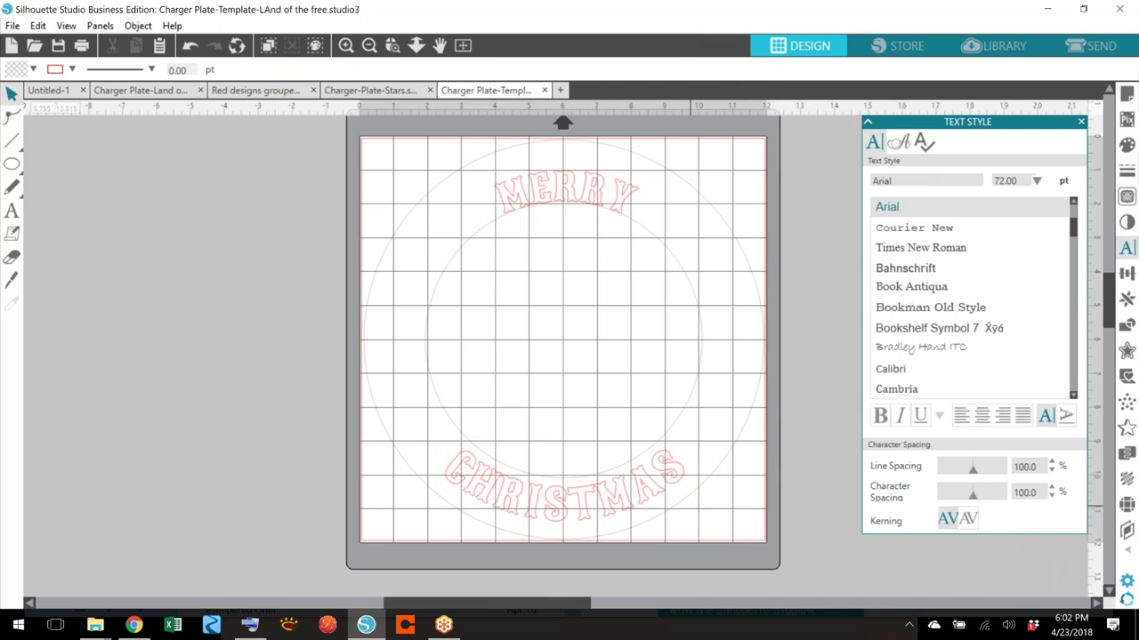
{"action": "double_click", "coordinate": [536, 508]}
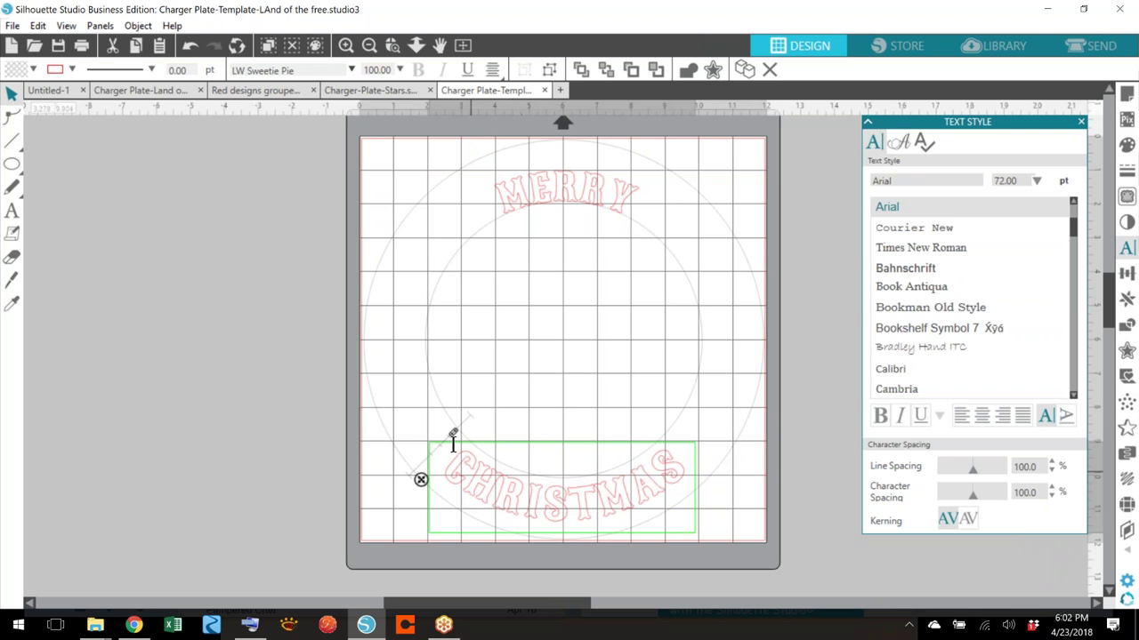
{"action": "left_click_drag", "start_coordinate": [454, 433], "coordinate": [447, 437]}
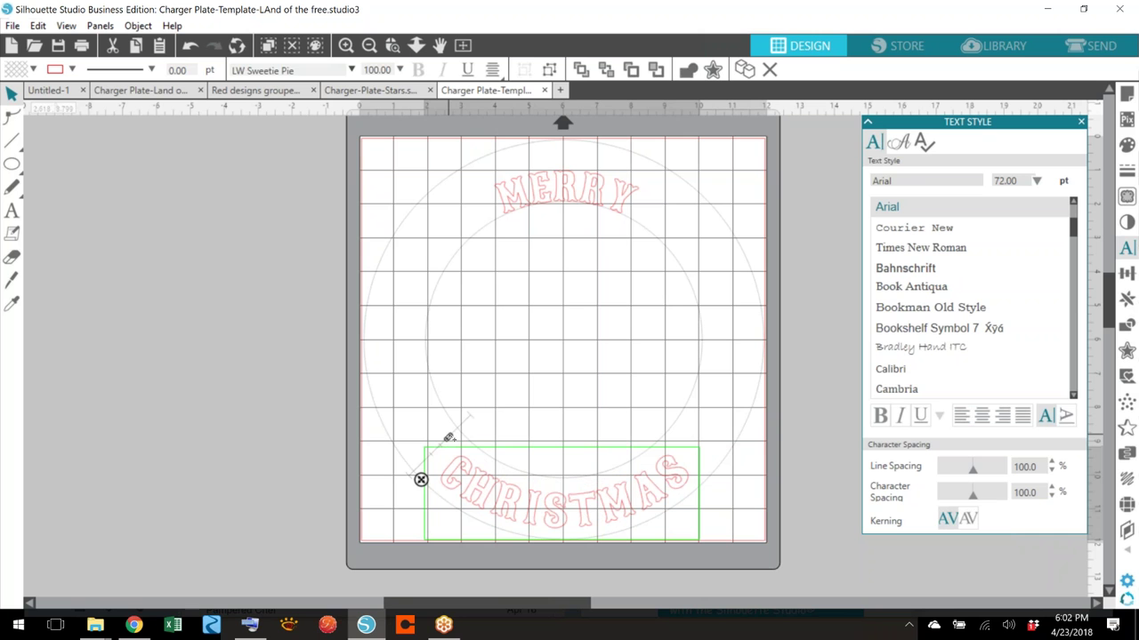
{"action": "left_click", "coordinate": [760, 447]}
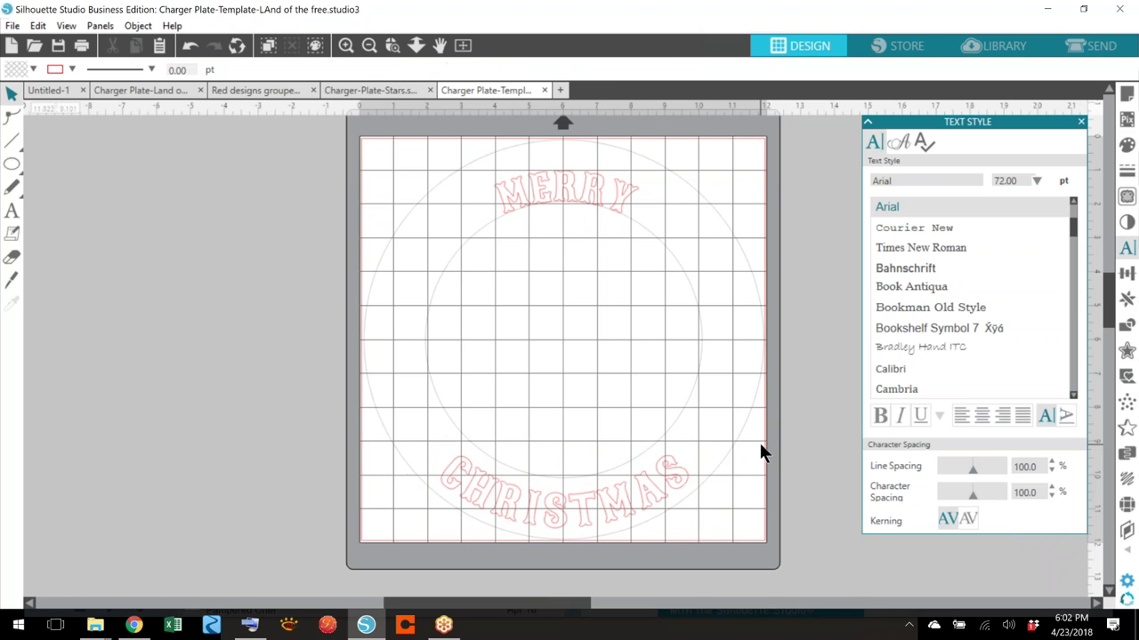
- Select all the letters of MERRY and set them to 100 pt
{"action": "double_click", "coordinate": [569, 195]}
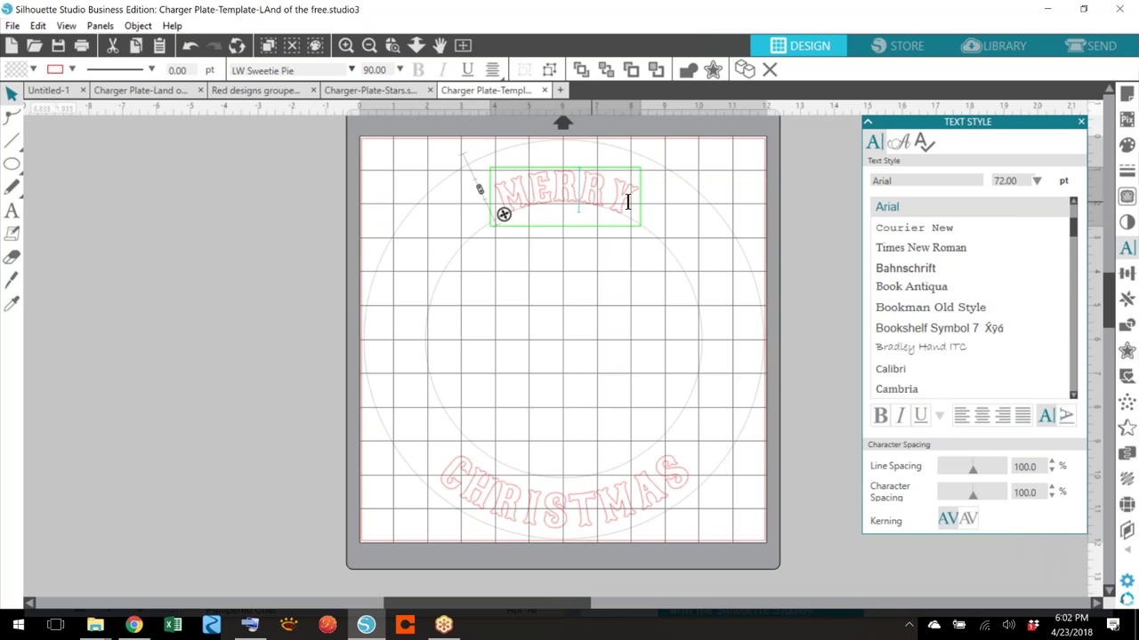
{"action": "left_click_drag", "start_coordinate": [637, 196], "coordinate": [486, 210]}
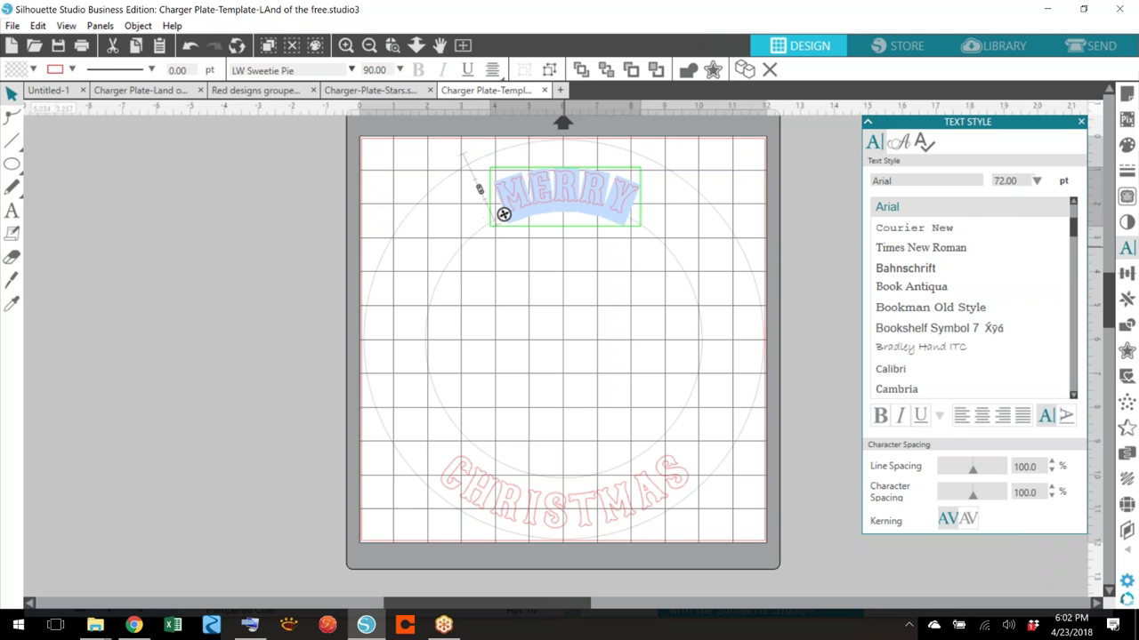
{"action": "left_click", "coordinate": [1015, 180]}
{"action": "type", "text": "100"}
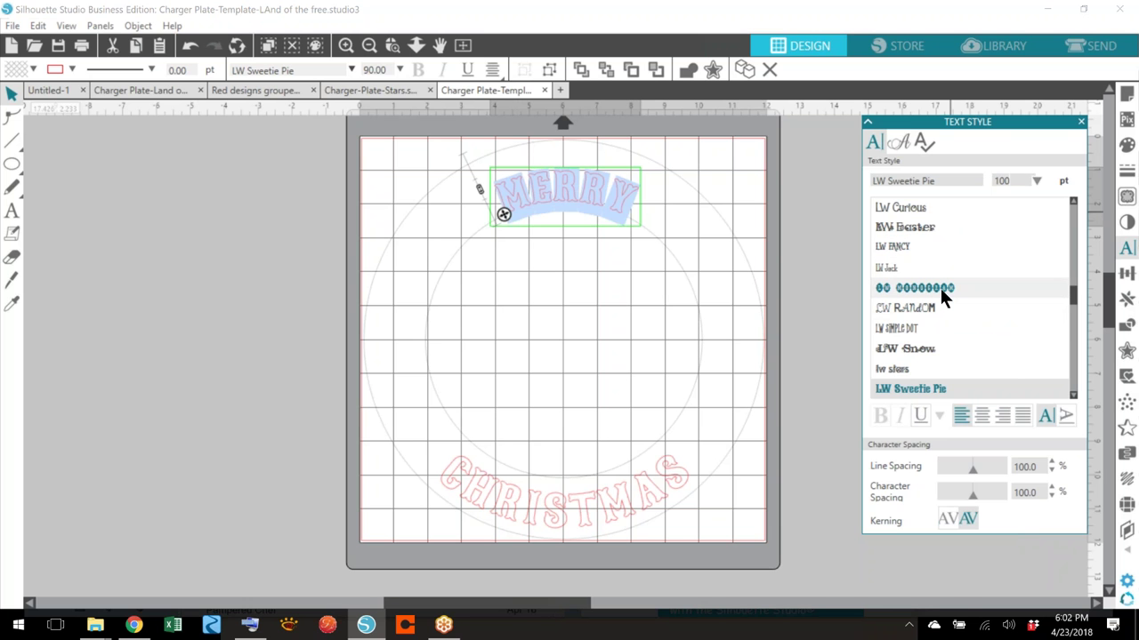
{"action": "key", "text": "Return"}
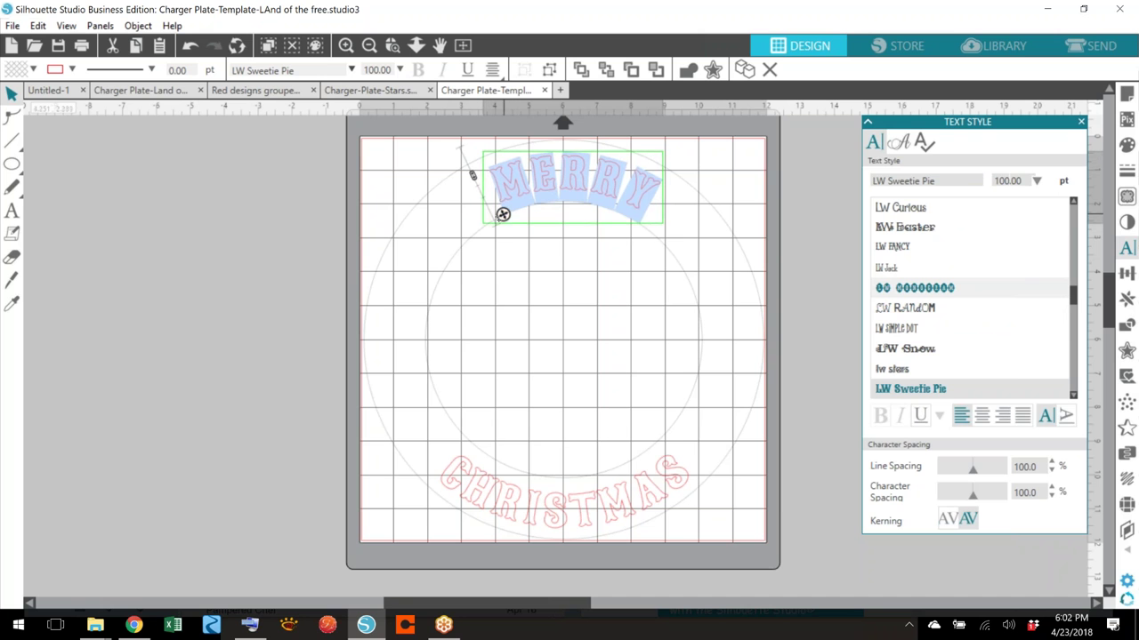
- Slide MERRY along the circle so it is centred across the top arc
{"action": "left_click_drag", "start_coordinate": [504, 213], "coordinate": [496, 218]}
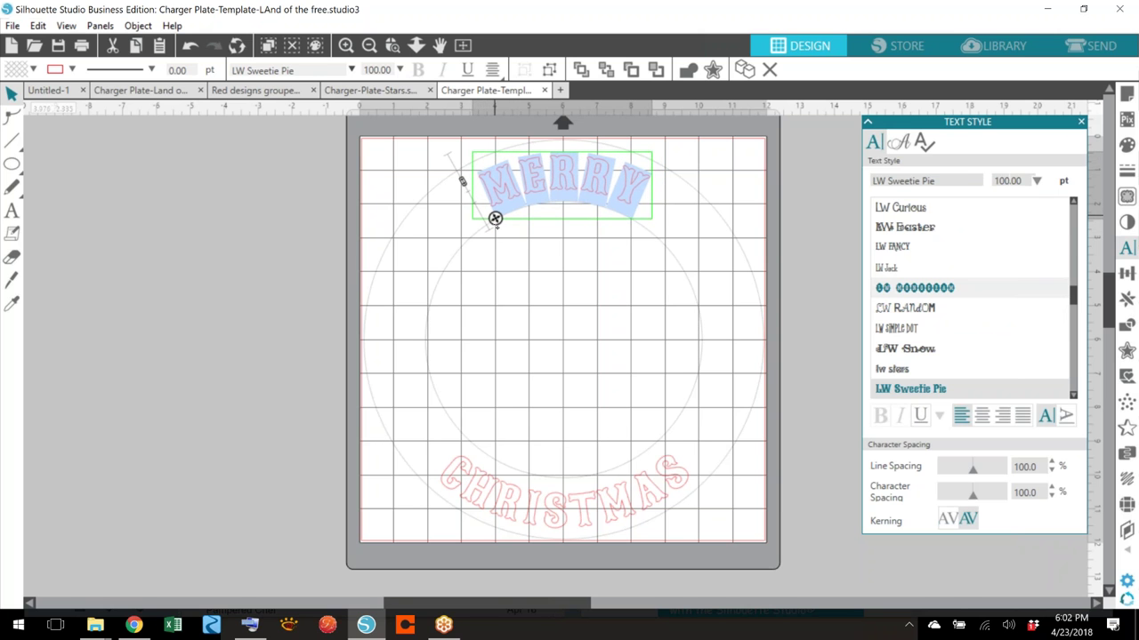
{"action": "left_click", "coordinate": [739, 303]}
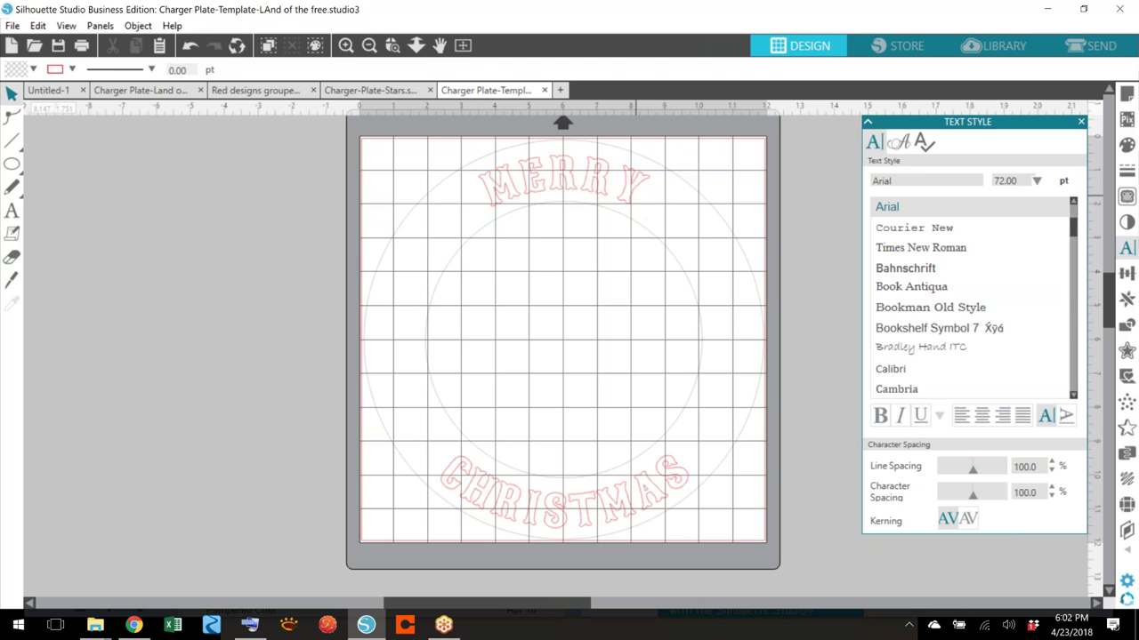
{"action": "left_click", "coordinate": [635, 195]}
- Fill the MERRY arc text red and the CHRISTMAS arc text green
{"action": "left_click", "coordinate": [1127, 144]}
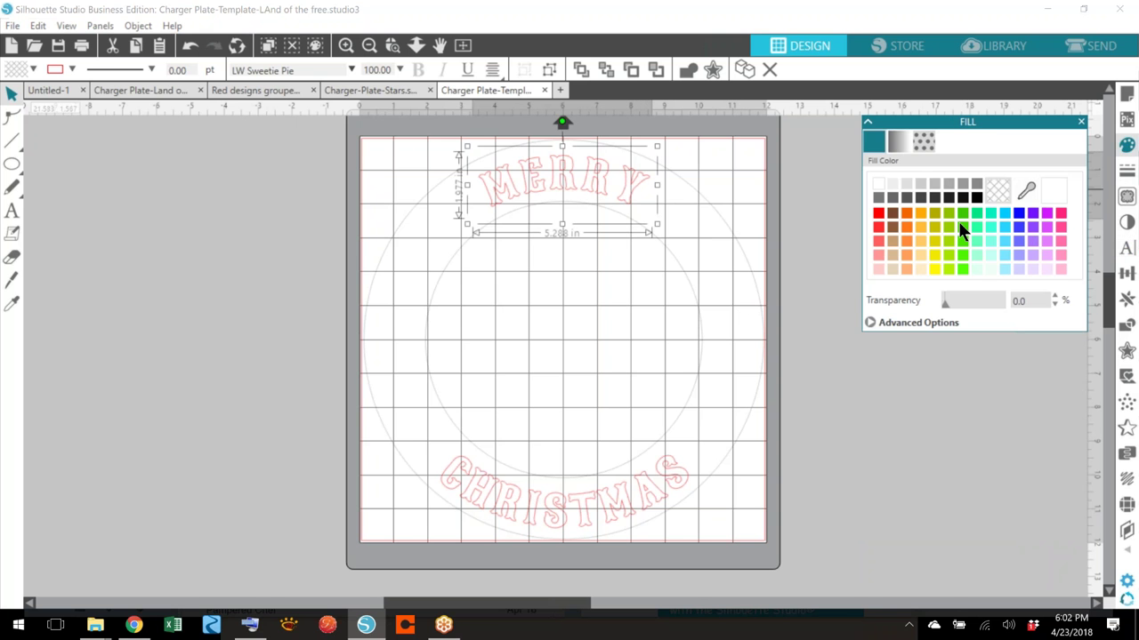
{"action": "left_click", "coordinate": [878, 213]}
{"action": "left_click", "coordinate": [681, 463]}
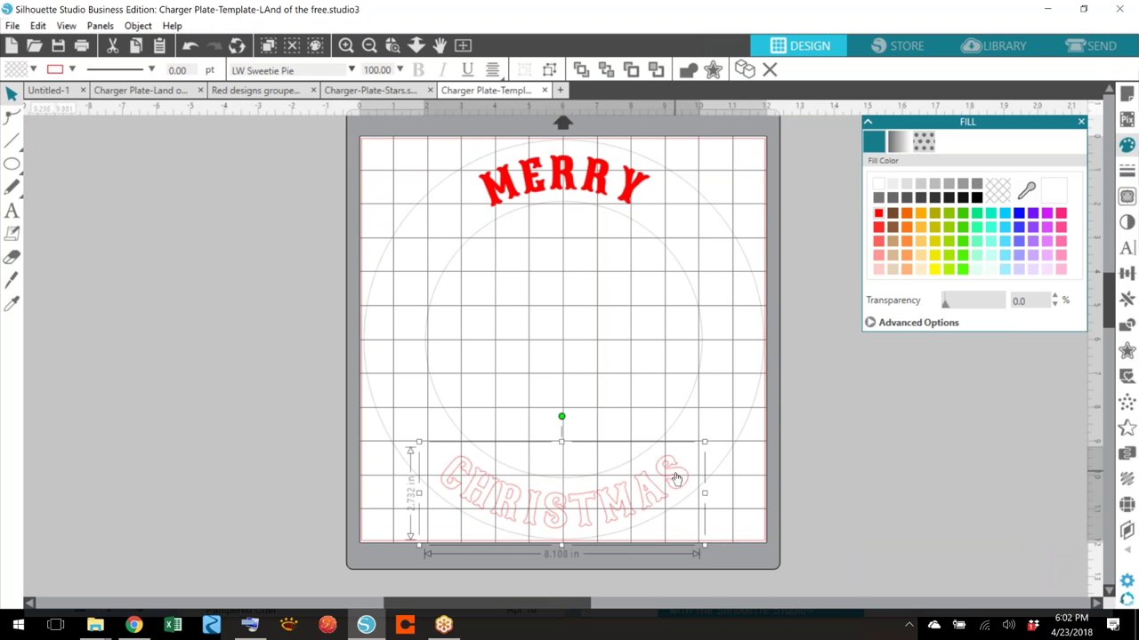
{"action": "left_click", "coordinate": [963, 216]}
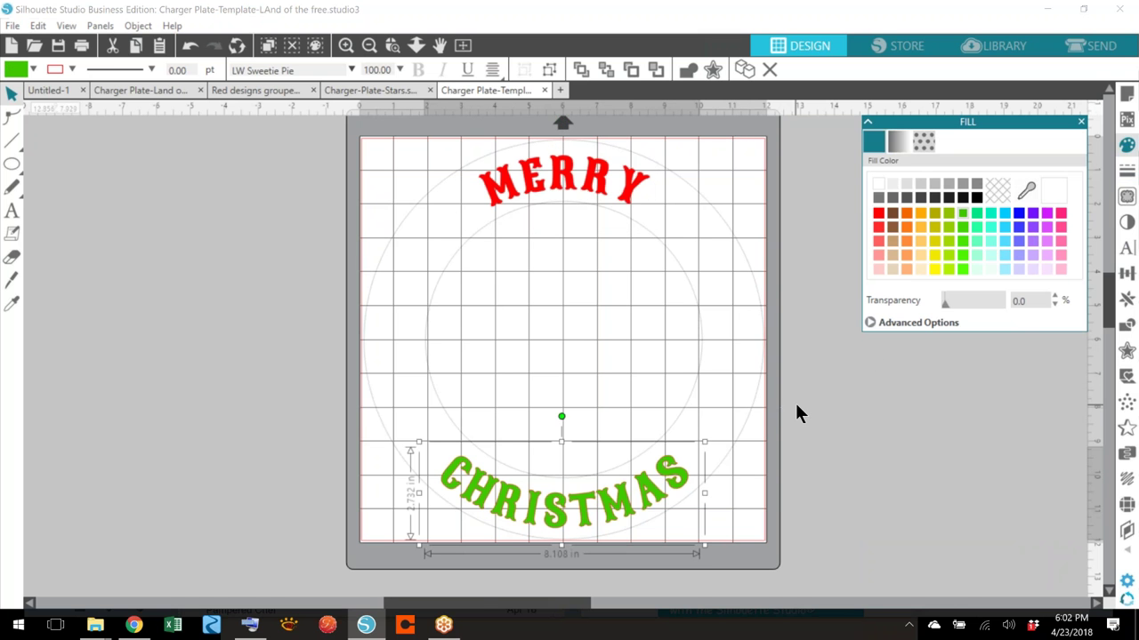
{"action": "left_click", "coordinate": [798, 416]}
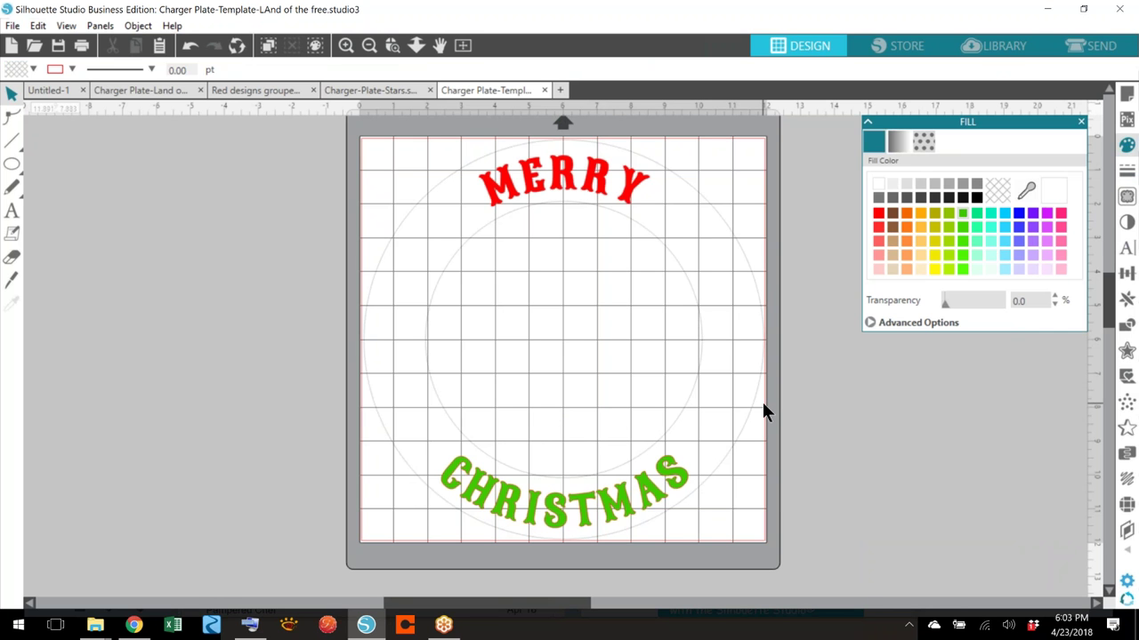
- Open Design Elements-GiftTags from the AA-Design Elements library folder and copy its green holly leaf
{"action": "left_click", "coordinate": [999, 44]}
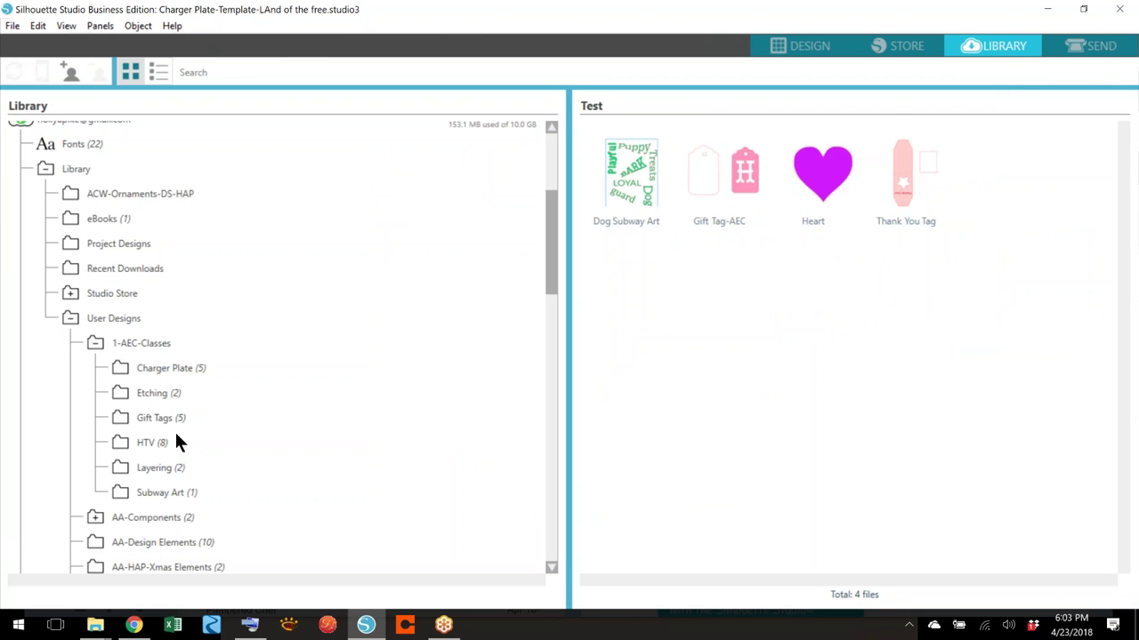
{"action": "left_click", "coordinate": [180, 541]}
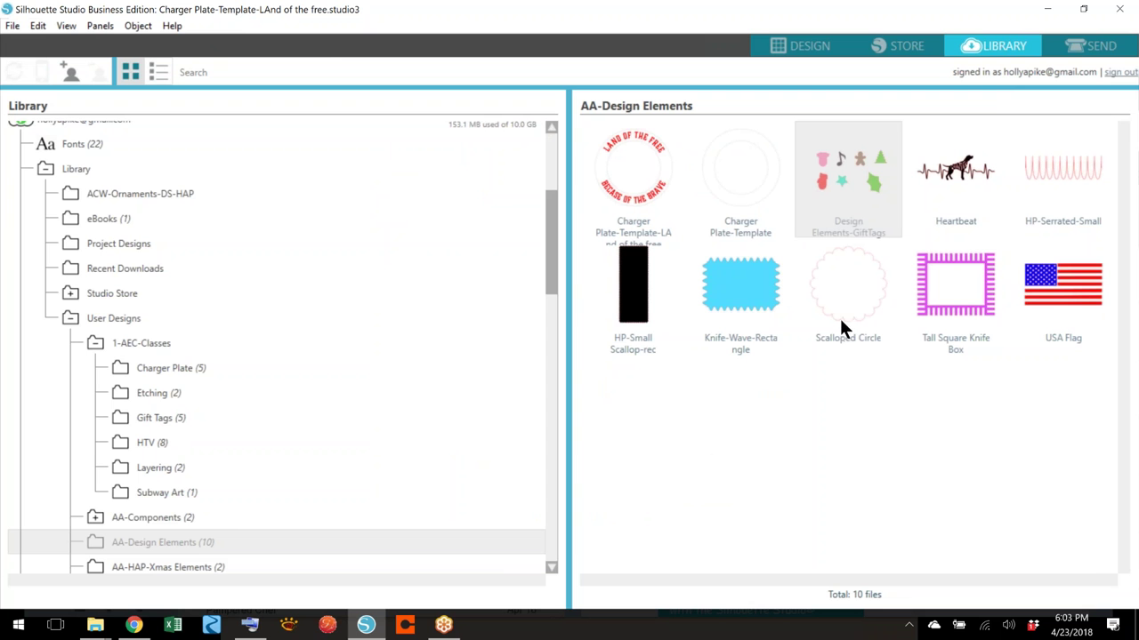
{"action": "double_click", "coordinate": [851, 175]}
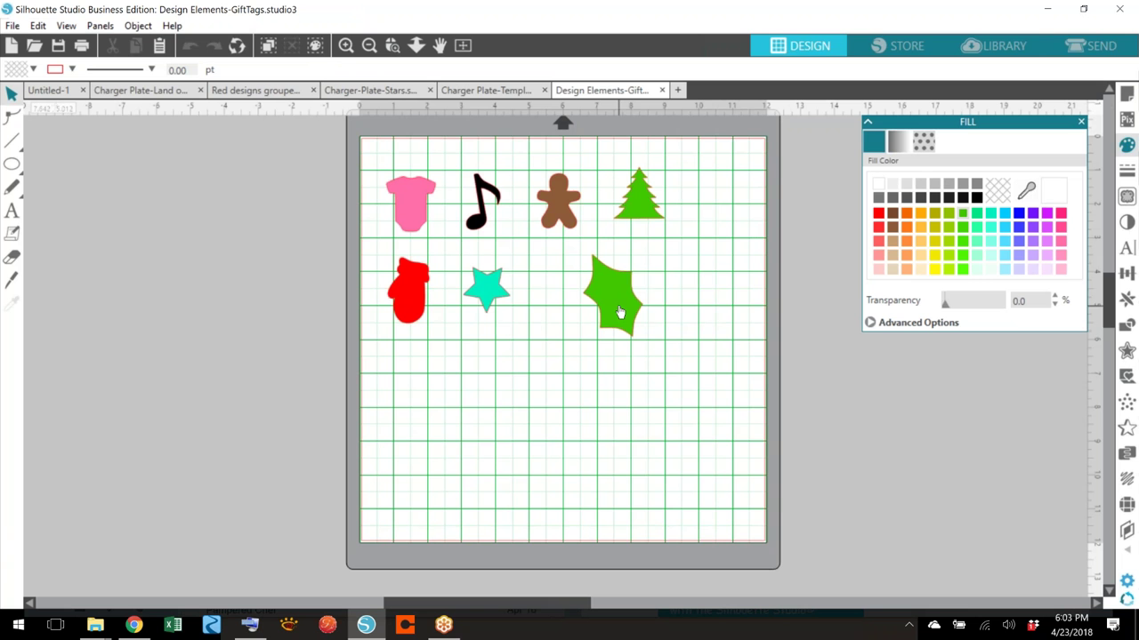
{"action": "left_click", "coordinate": [614, 318]}
{"action": "right_click", "coordinate": [611, 291]}
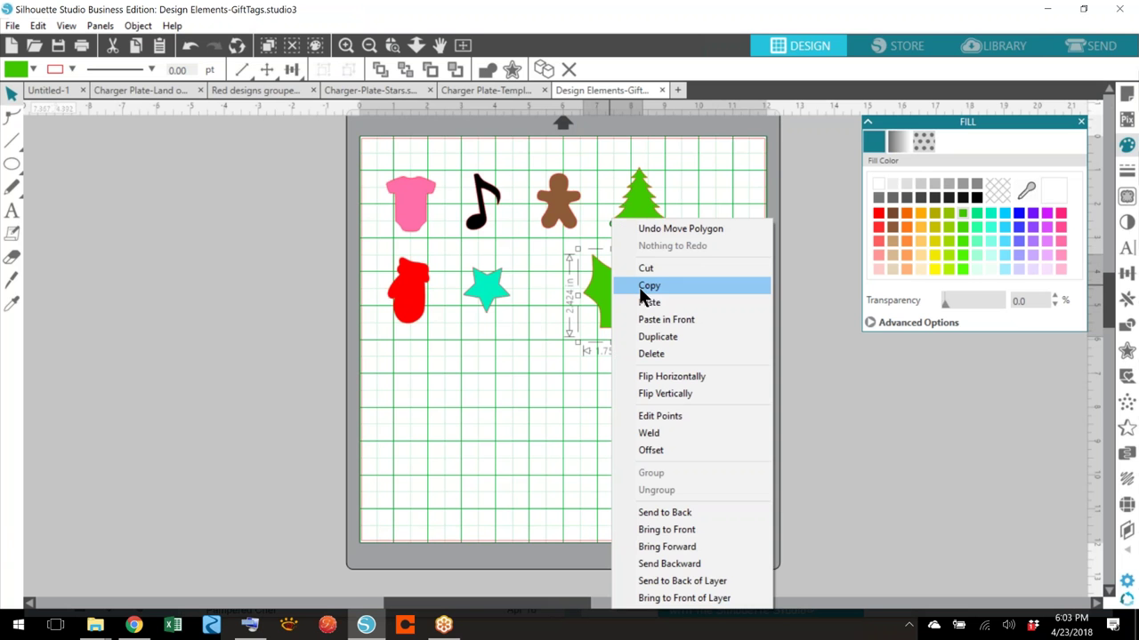
{"action": "left_click", "coordinate": [656, 285]}
- Paste the holly leaf into the charger plate, centre it, and enlarge it to about 2.6 x 3.6 in
{"action": "left_click", "coordinate": [487, 92]}
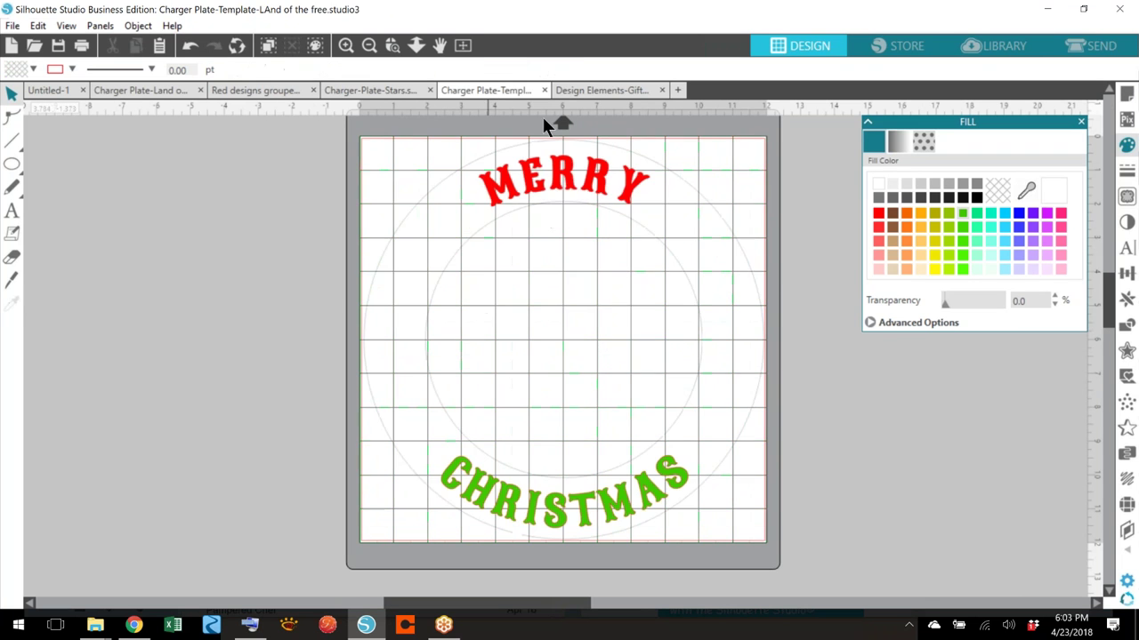
{"action": "right_click", "coordinate": [566, 300]}
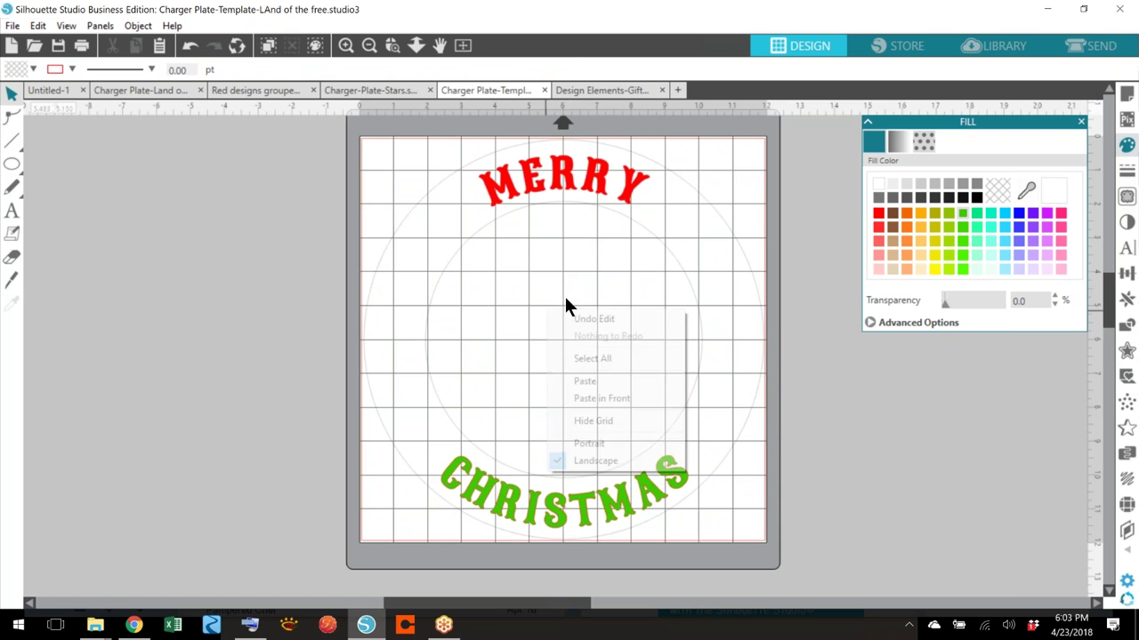
{"action": "left_click", "coordinate": [606, 382]}
{"action": "left_click_drag", "start_coordinate": [598, 334], "coordinate": [527, 362]}
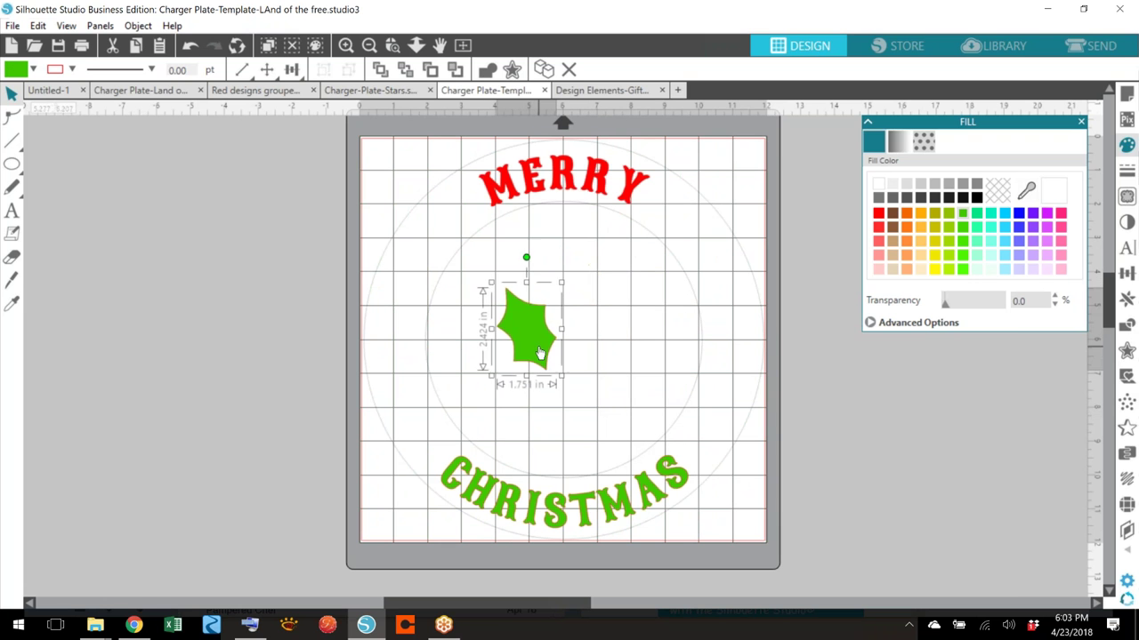
{"action": "left_click_drag", "start_coordinate": [587, 391], "coordinate": [597, 417]}
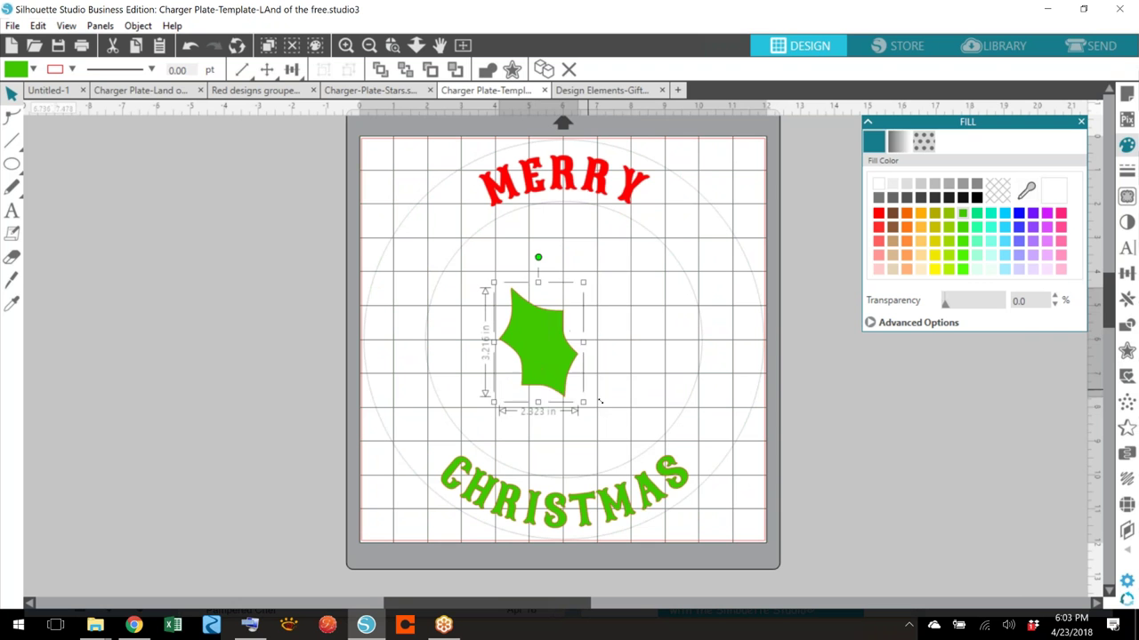
{"action": "left_click_drag", "start_coordinate": [571, 373], "coordinate": [561, 353]}
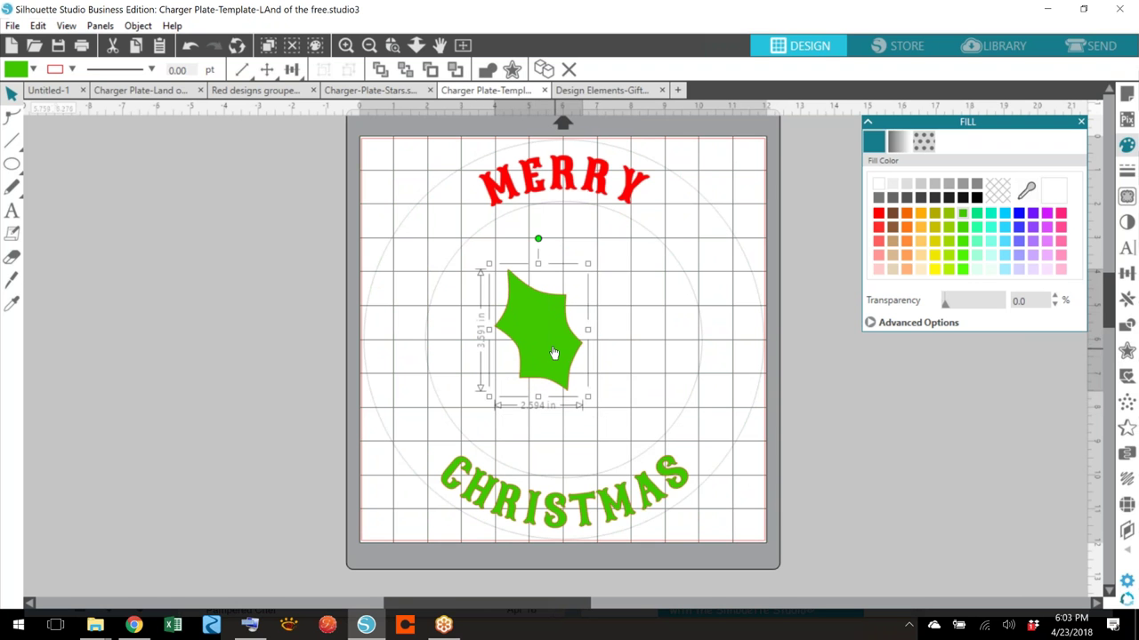
- Duplicate the leaf, rotate the copy clockwise, and overlap the two leaves at the plate centre
{"action": "right_click", "coordinate": [556, 348]}
{"action": "left_click", "coordinate": [600, 286]}
{"action": "right_click", "coordinate": [612, 312]}
{"action": "left_click", "coordinate": [656, 303]}
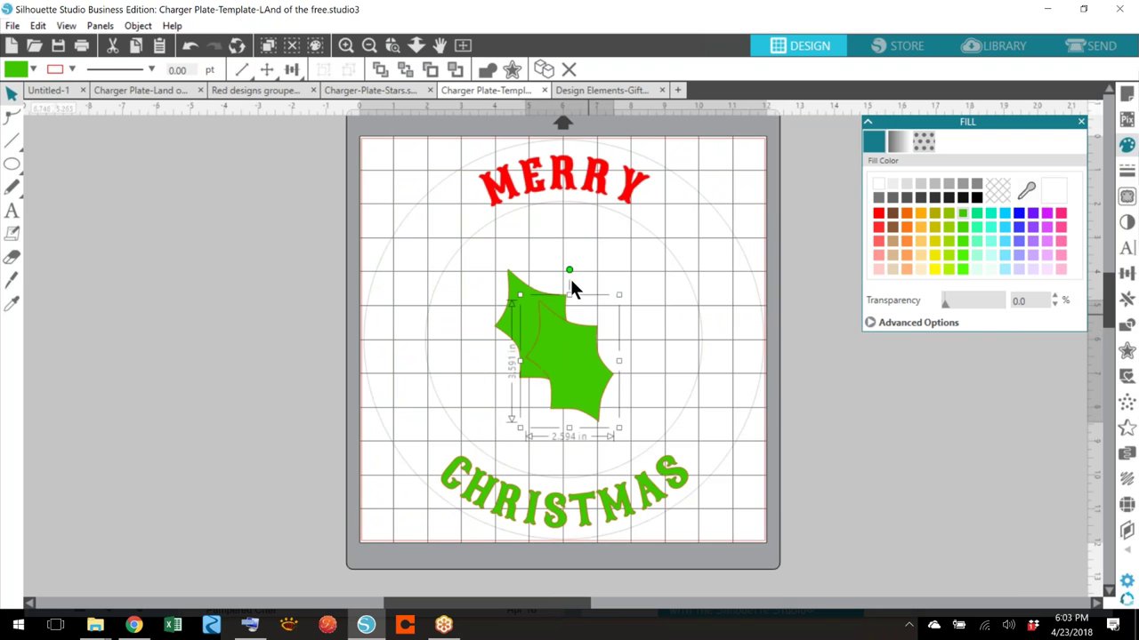
{"action": "left_click_drag", "start_coordinate": [570, 271], "coordinate": [676, 328]}
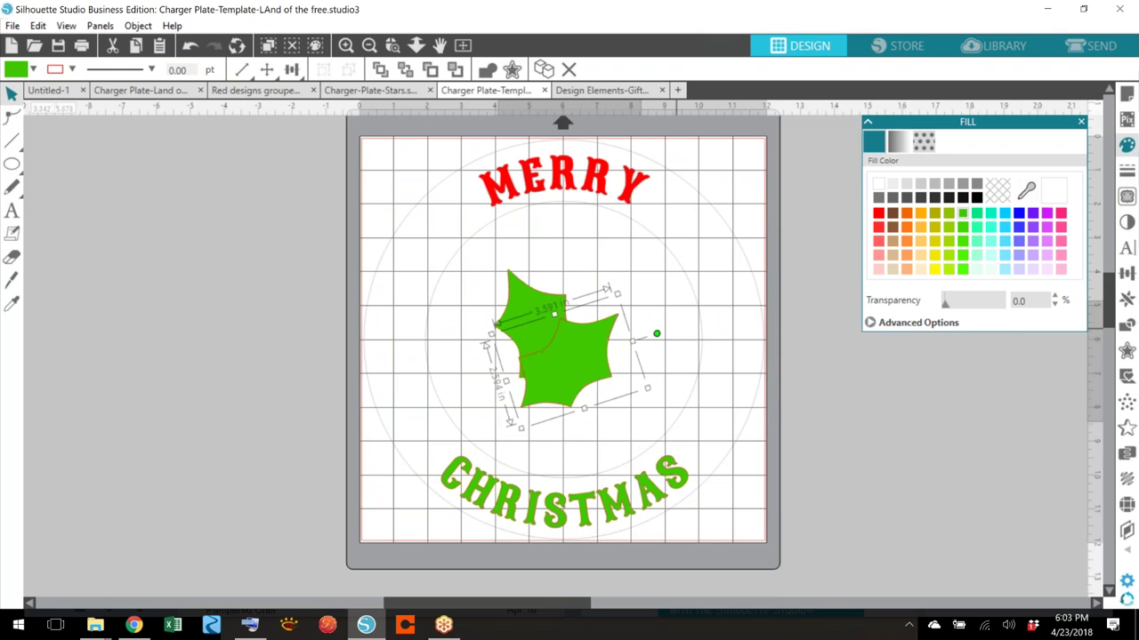
{"action": "left_click_drag", "start_coordinate": [574, 356], "coordinate": [638, 340]}
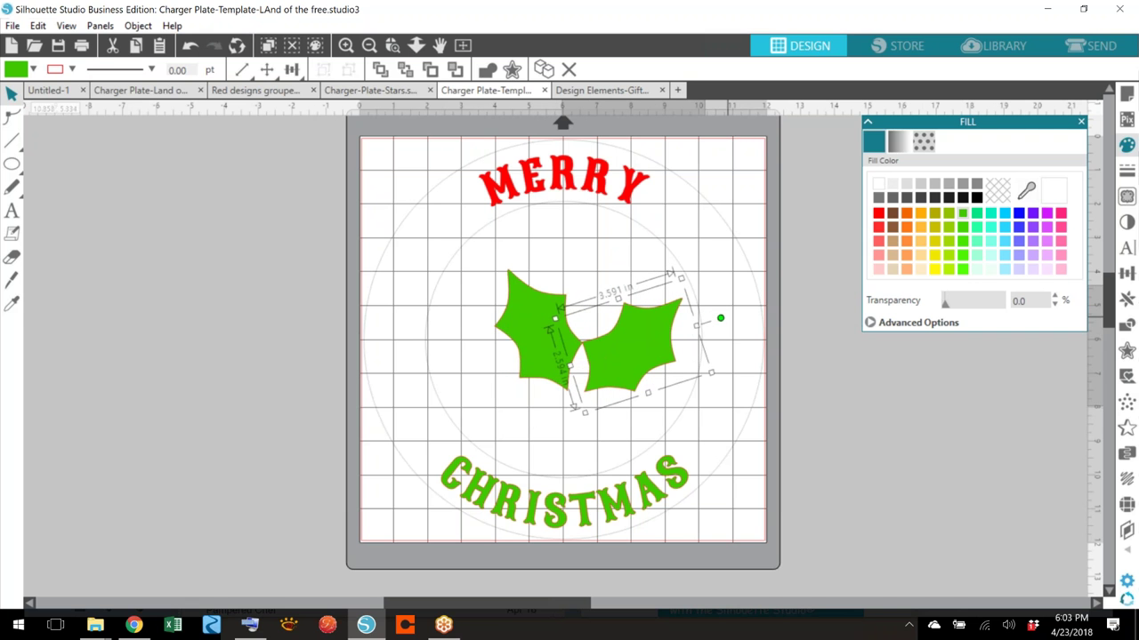
{"action": "left_click_drag", "start_coordinate": [719, 318], "coordinate": [718, 341]}
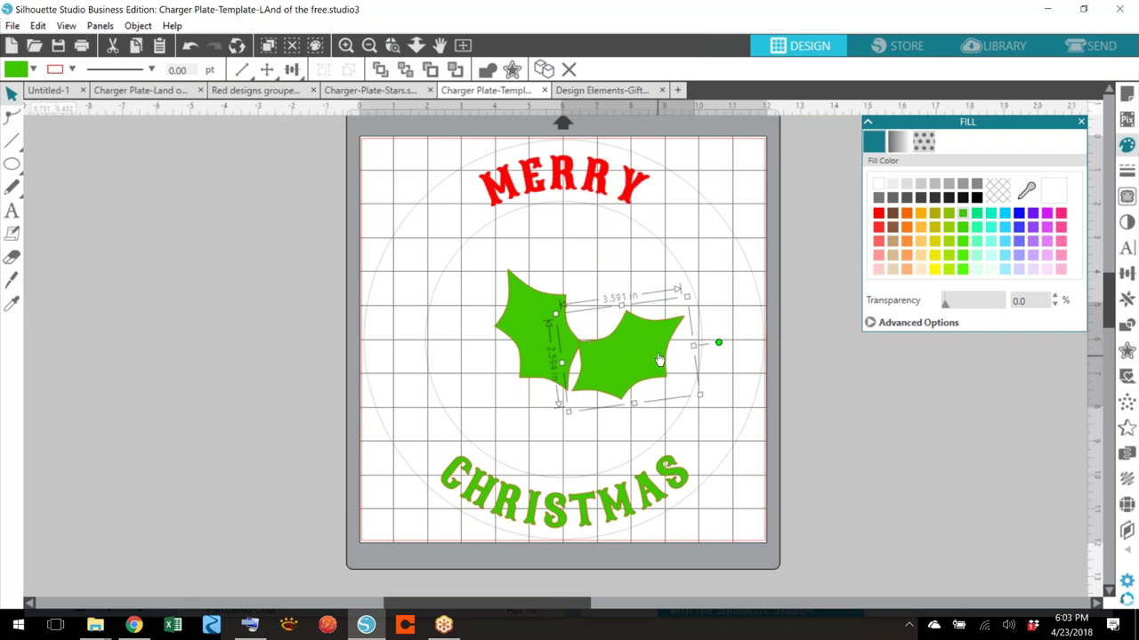
{"action": "left_click_drag", "start_coordinate": [529, 300], "coordinate": [513, 305]}
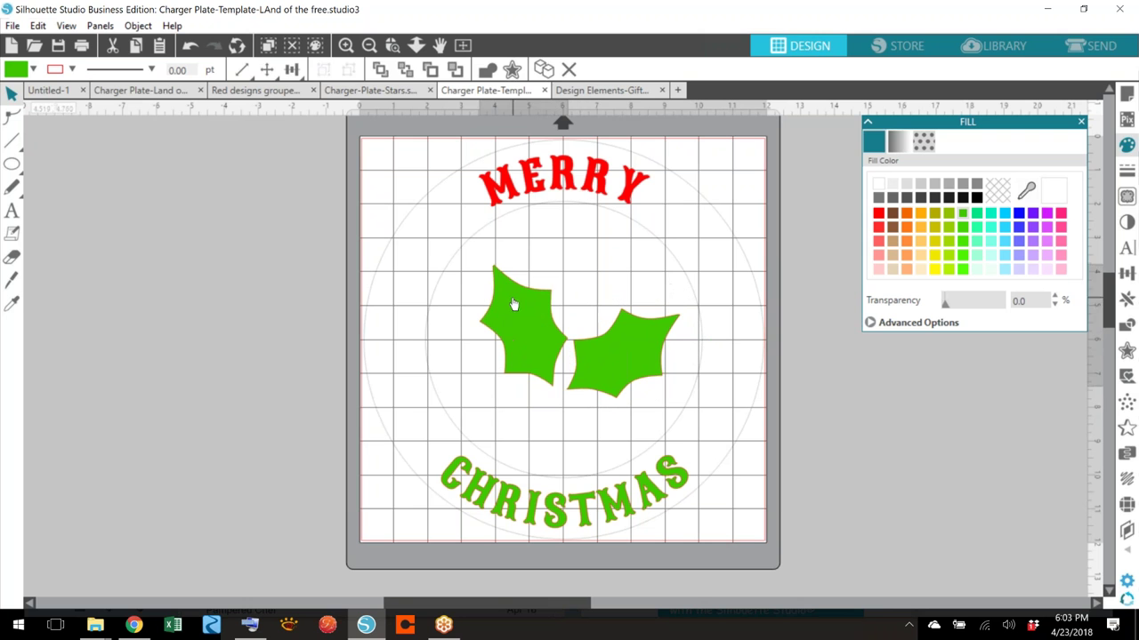
{"action": "left_click_drag", "start_coordinate": [631, 366], "coordinate": [623, 366]}
{"action": "left_click", "coordinate": [626, 409]}
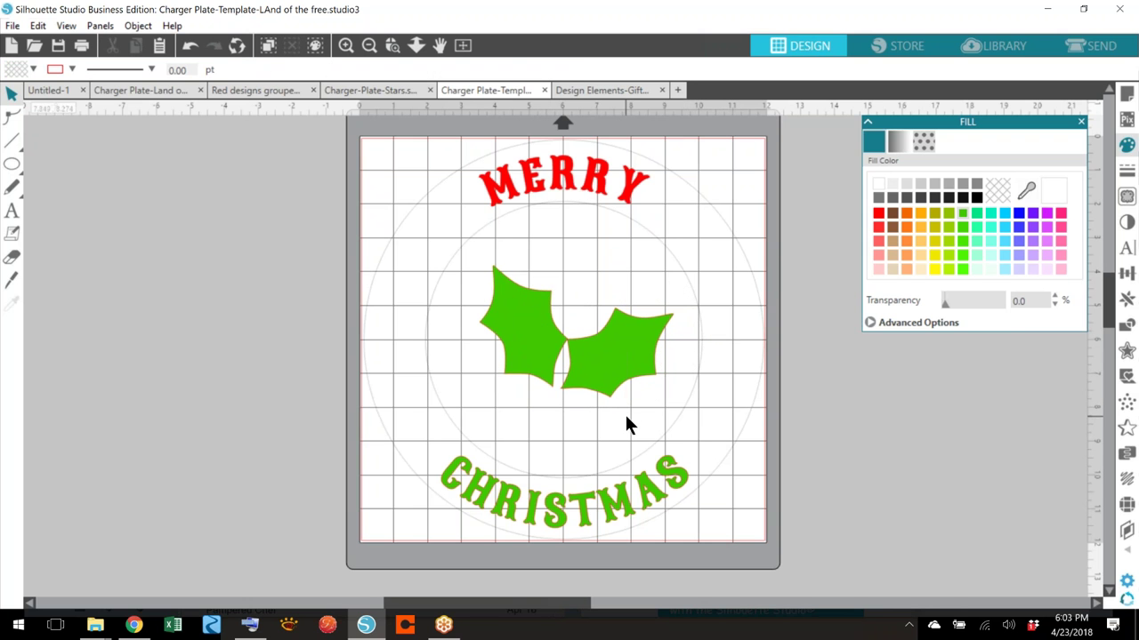
- Draw a small circle below the leaves with the Ellipse tool and fill it red
{"action": "left_click", "coordinate": [18, 172]}
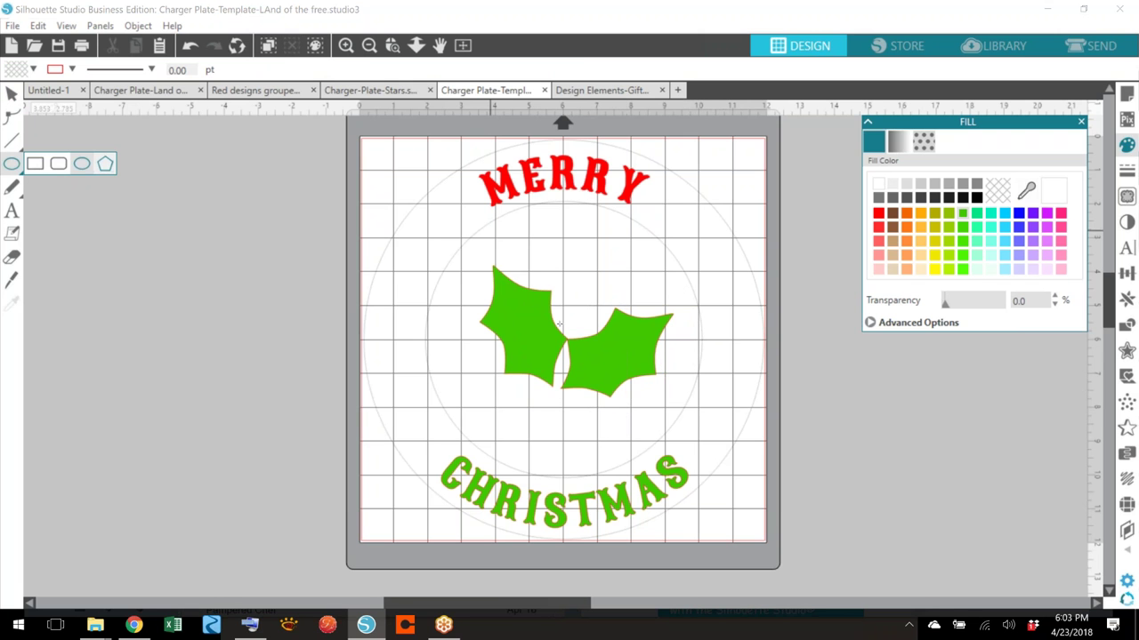
{"action": "left_click", "coordinate": [81, 165]}
{"action": "left_click_drag", "start_coordinate": [545, 375], "coordinate": [570, 401]}
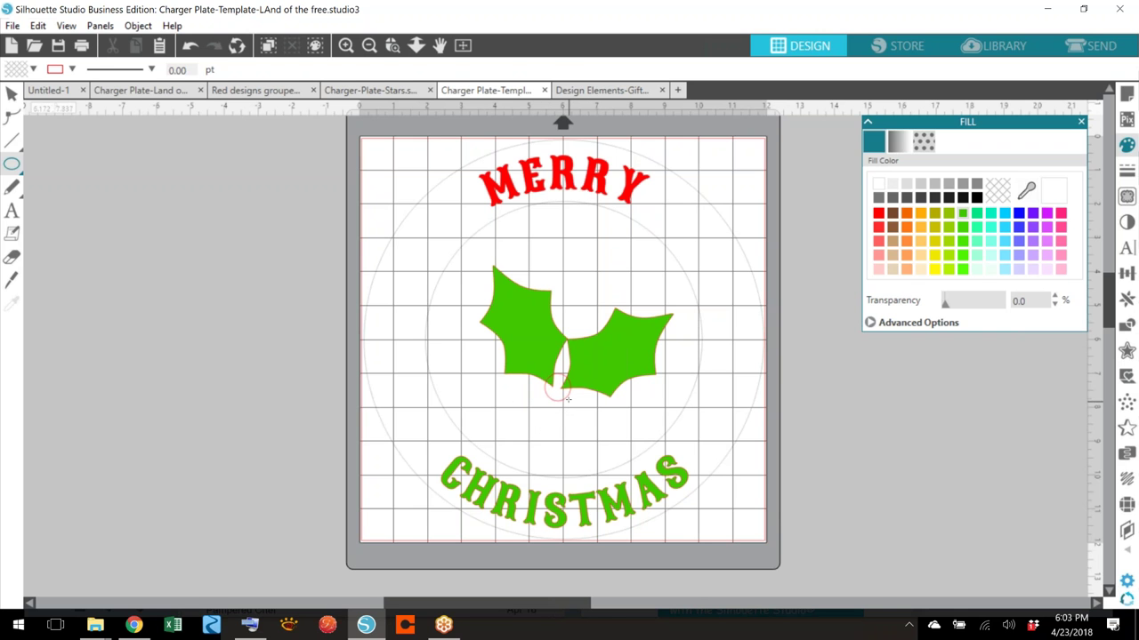
{"action": "key", "text": "v"}
{"action": "left_click", "coordinate": [559, 386]}
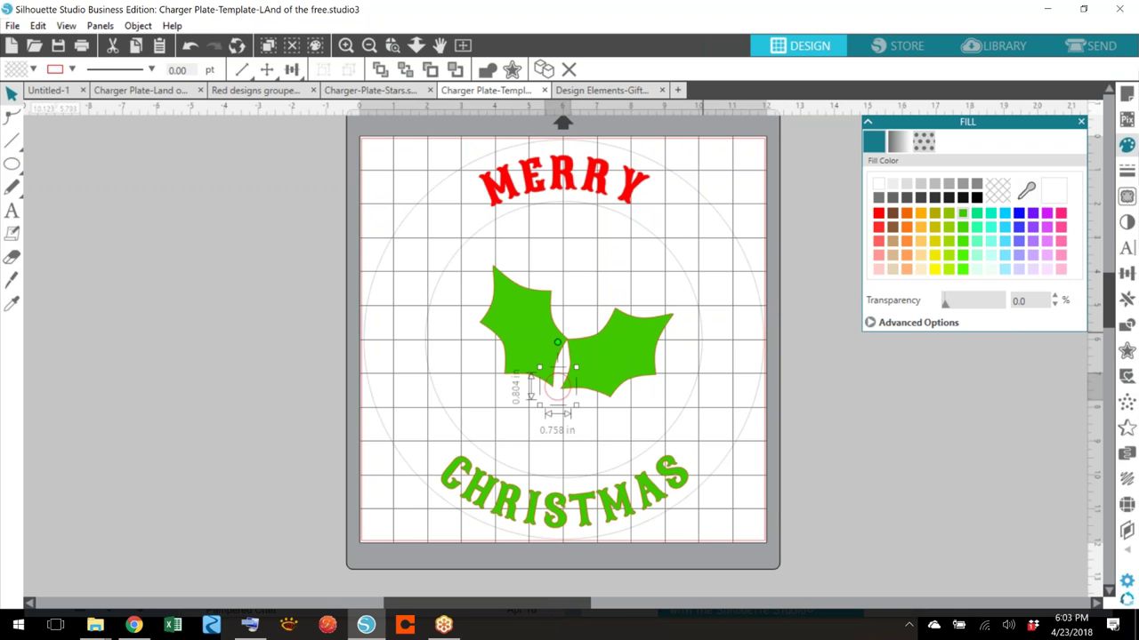
{"action": "left_click", "coordinate": [878, 213]}
- Duplicate the red berry twice, cluster all three under the leaves, then select the whole sprig
{"action": "right_click", "coordinate": [564, 425]}
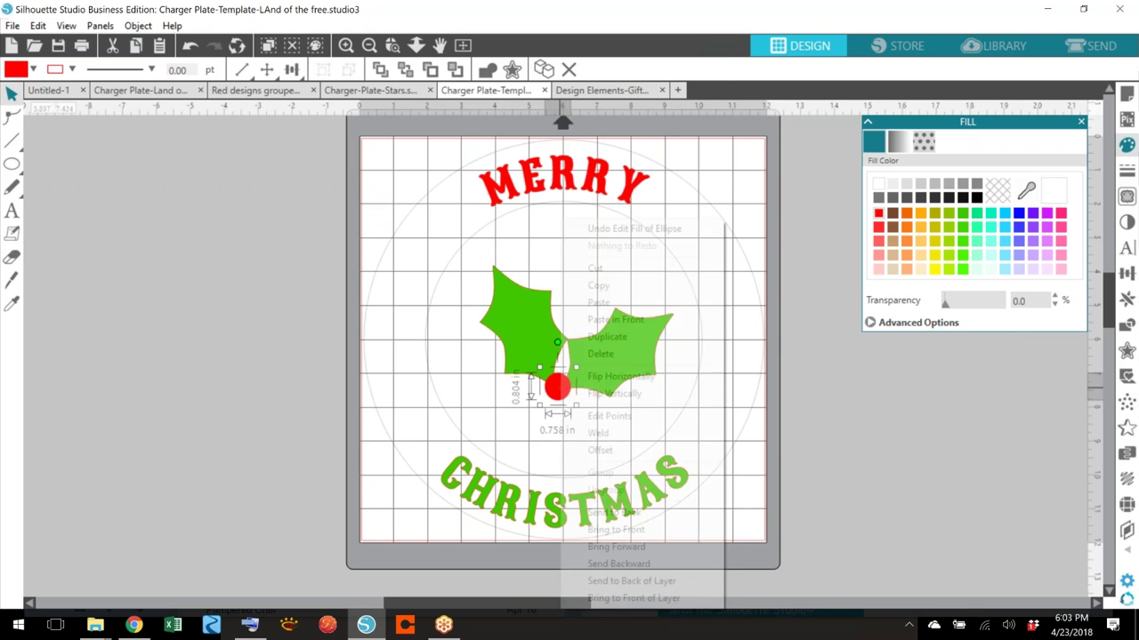
{"action": "left_click", "coordinate": [609, 284]}
{"action": "right_click", "coordinate": [562, 436]}
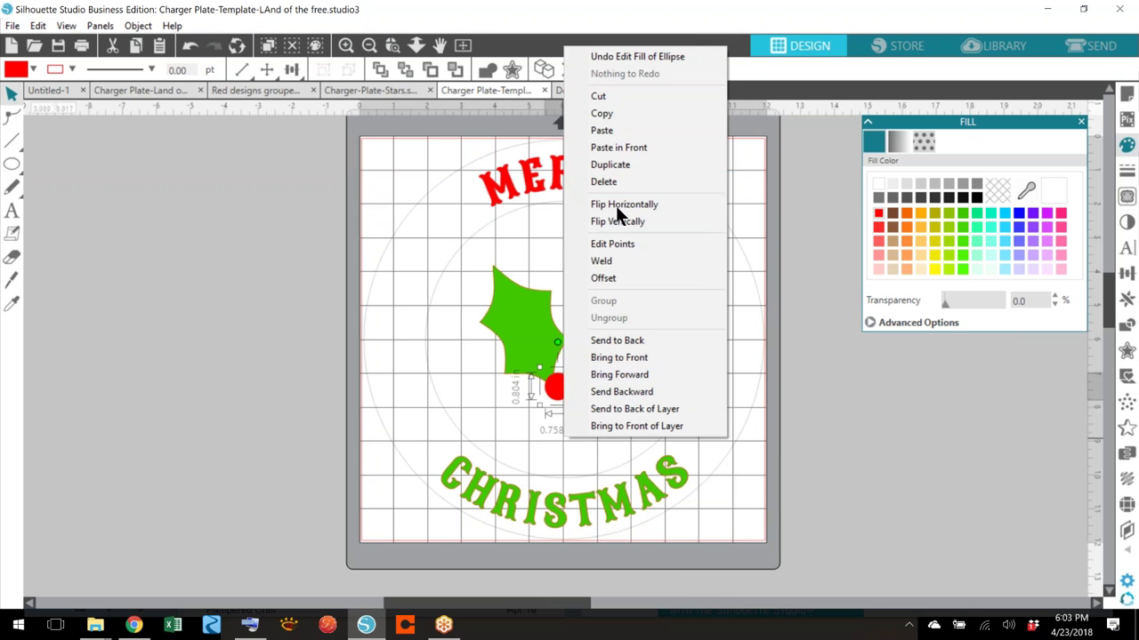
{"action": "left_click", "coordinate": [607, 131]}
{"action": "mouse_move", "coordinate": [588, 418]}
{"action": "left_mouse_down"}
{"action": "mouse_move", "coordinate": [573, 396]}
{"action": "mouse_move", "coordinate": [575, 410]}
{"action": "left_mouse_up"}
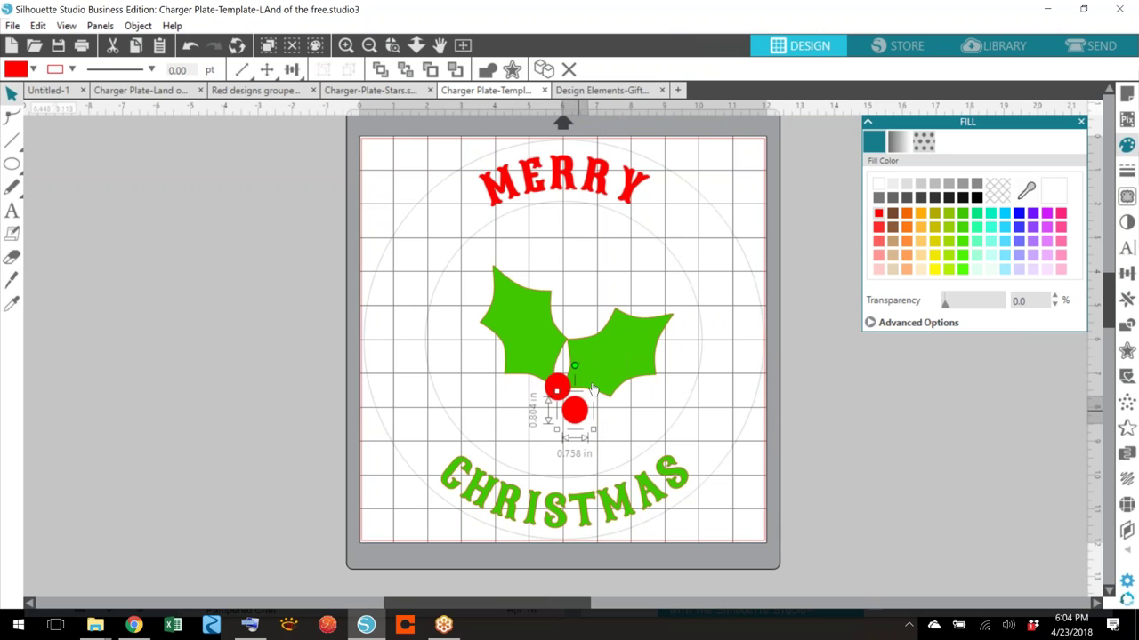
{"action": "right_click", "coordinate": [507, 402]}
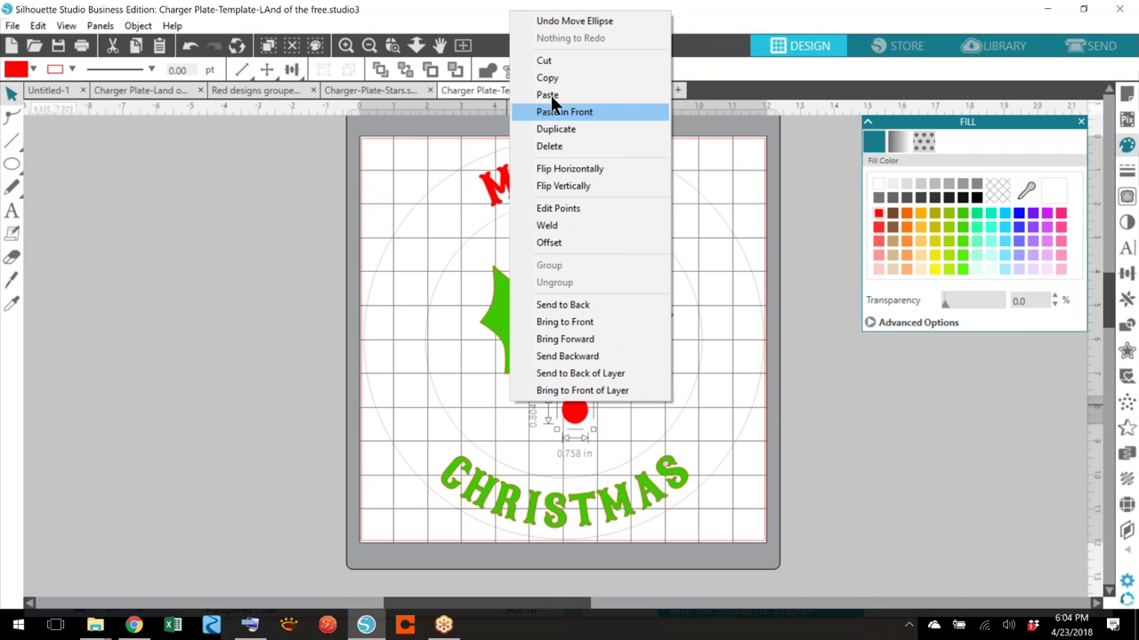
{"action": "left_click", "coordinate": [591, 94]}
{"action": "left_click_drag", "start_coordinate": [620, 448], "coordinate": [542, 411]}
{"action": "left_click", "coordinate": [808, 393]}
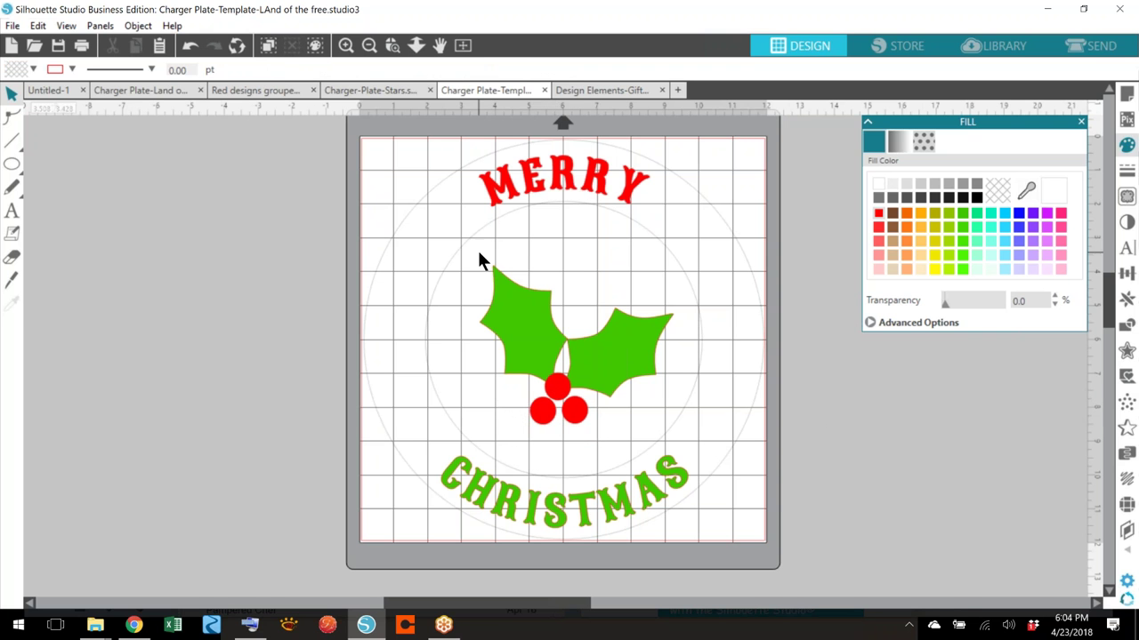
{"action": "left_click_drag", "start_coordinate": [479, 255], "coordinate": [667, 425]}
- Group the holly leaves and berries, then nudge the group slightly up
{"action": "right_click", "coordinate": [612, 372]}
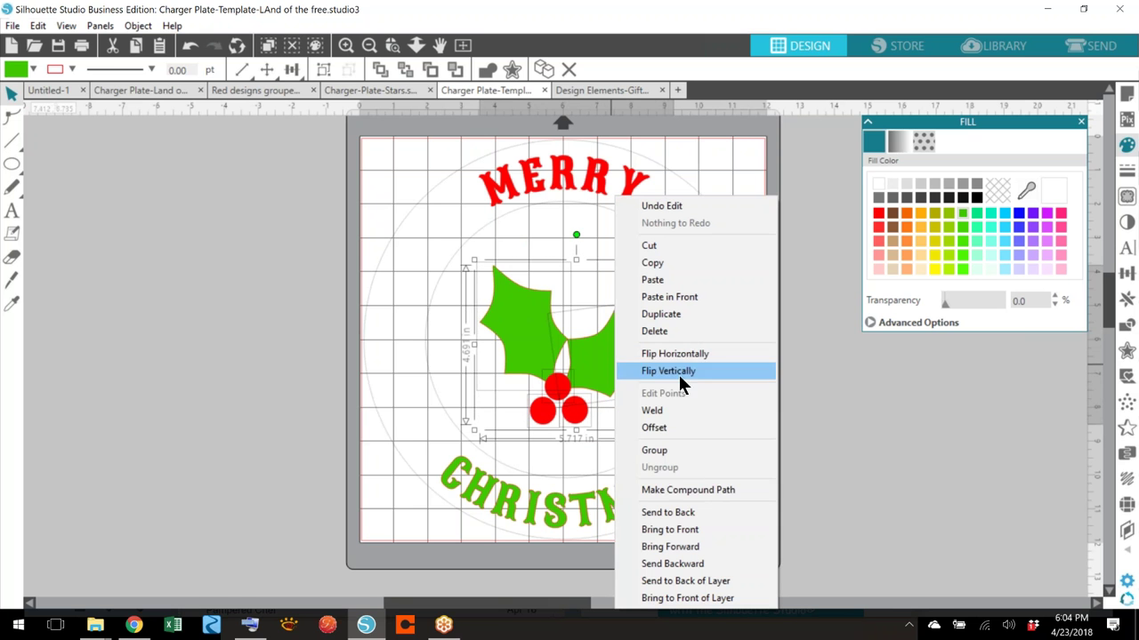
{"action": "left_click", "coordinate": [666, 450]}
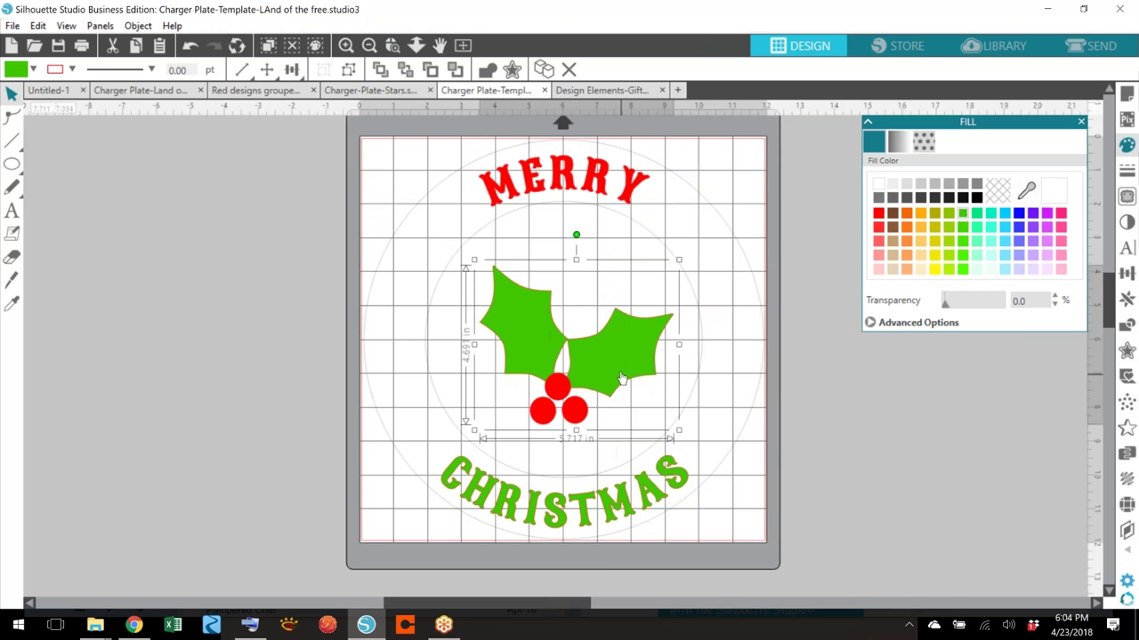
{"action": "left_click_drag", "start_coordinate": [620, 368], "coordinate": [622, 365]}
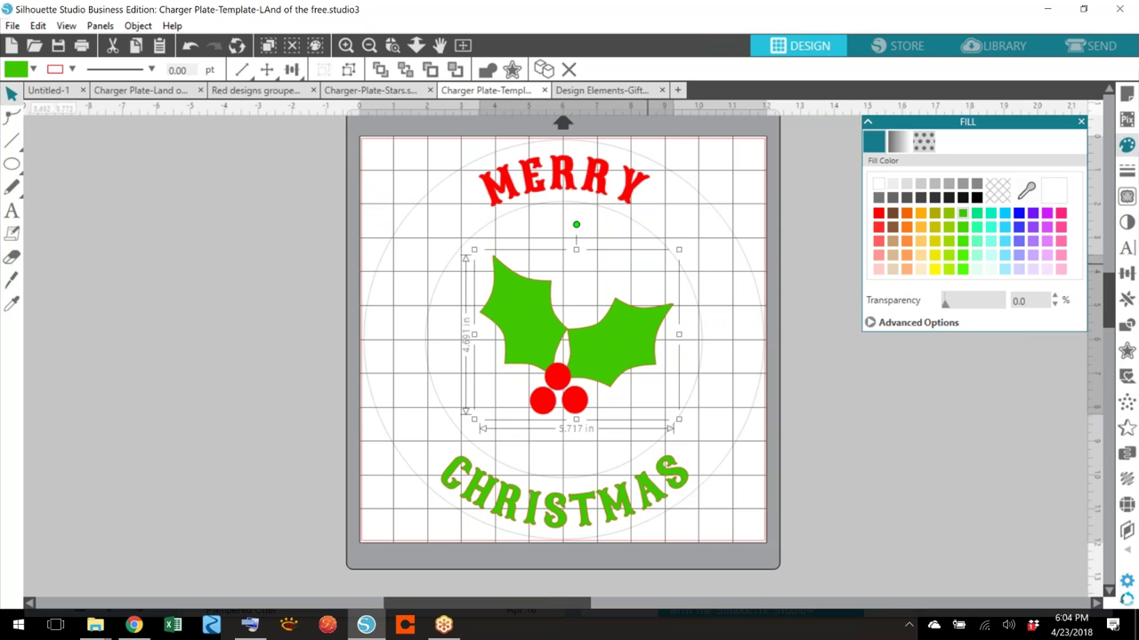
- Make MERRY and CHRISTMAS each a compound path
{"action": "left_click", "coordinate": [630, 191]}
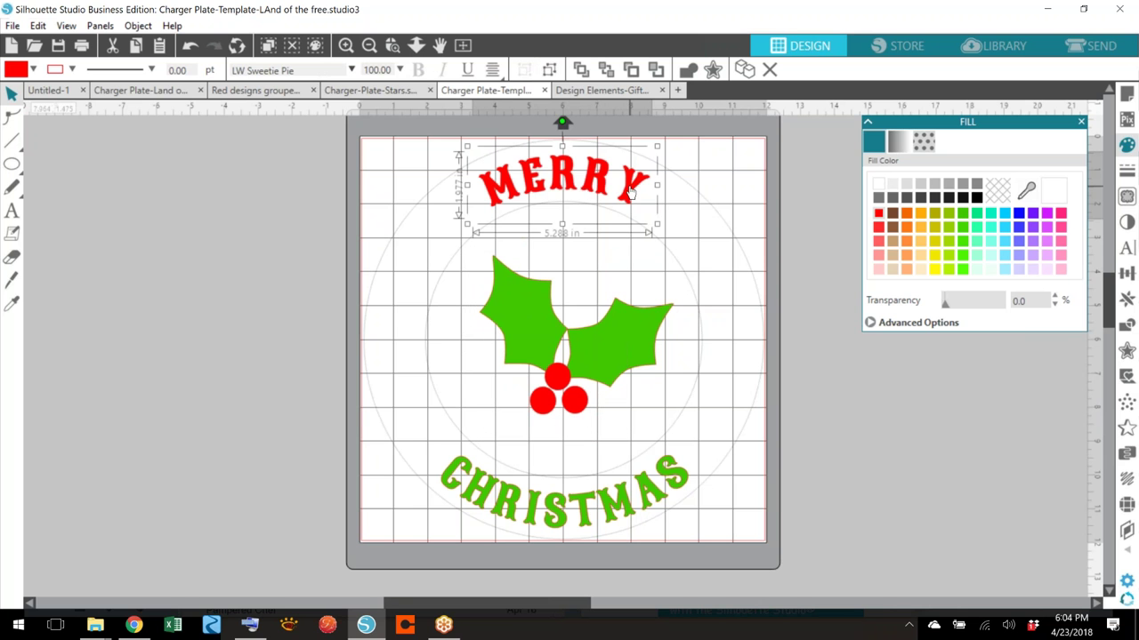
{"action": "right_click", "coordinate": [629, 161]}
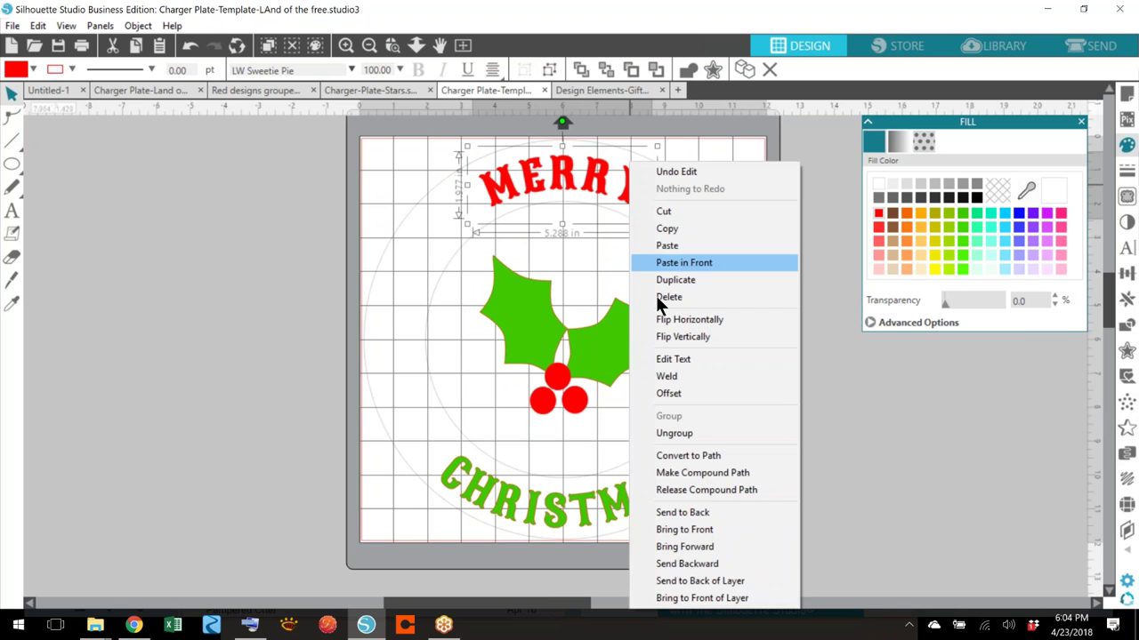
{"action": "left_click", "coordinate": [684, 473]}
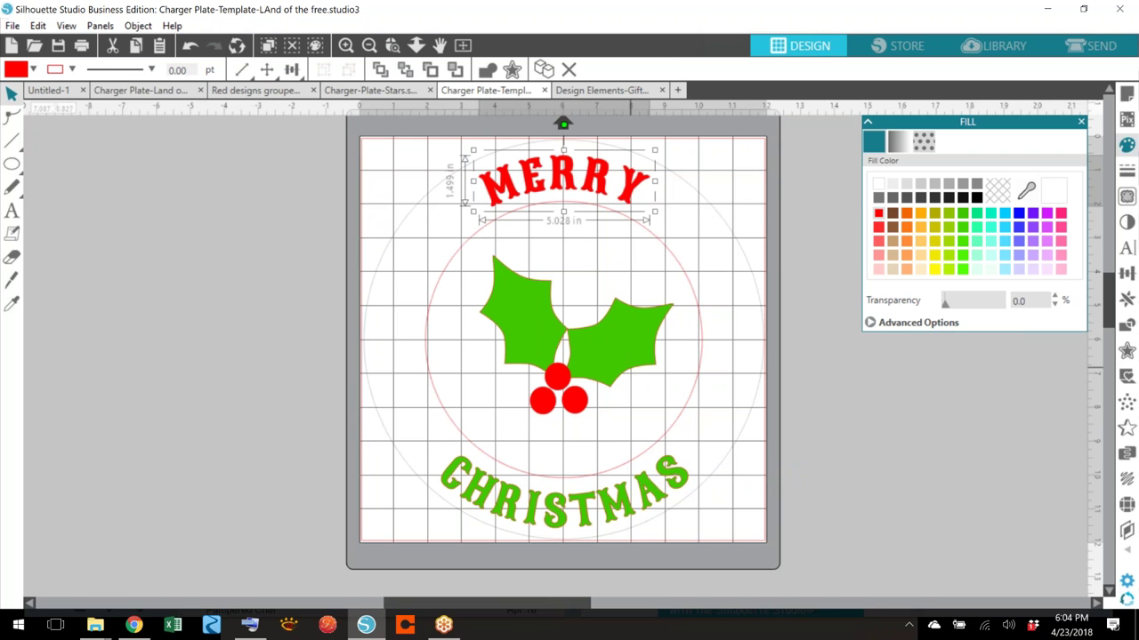
{"action": "right_click", "coordinate": [623, 504]}
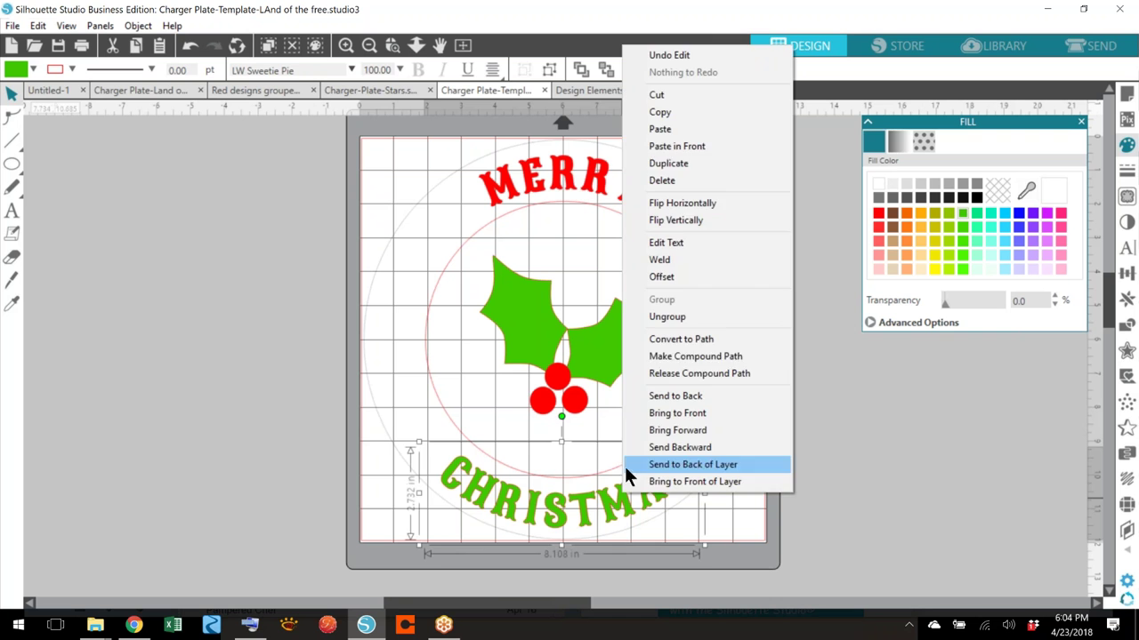
{"action": "left_click", "coordinate": [697, 358]}
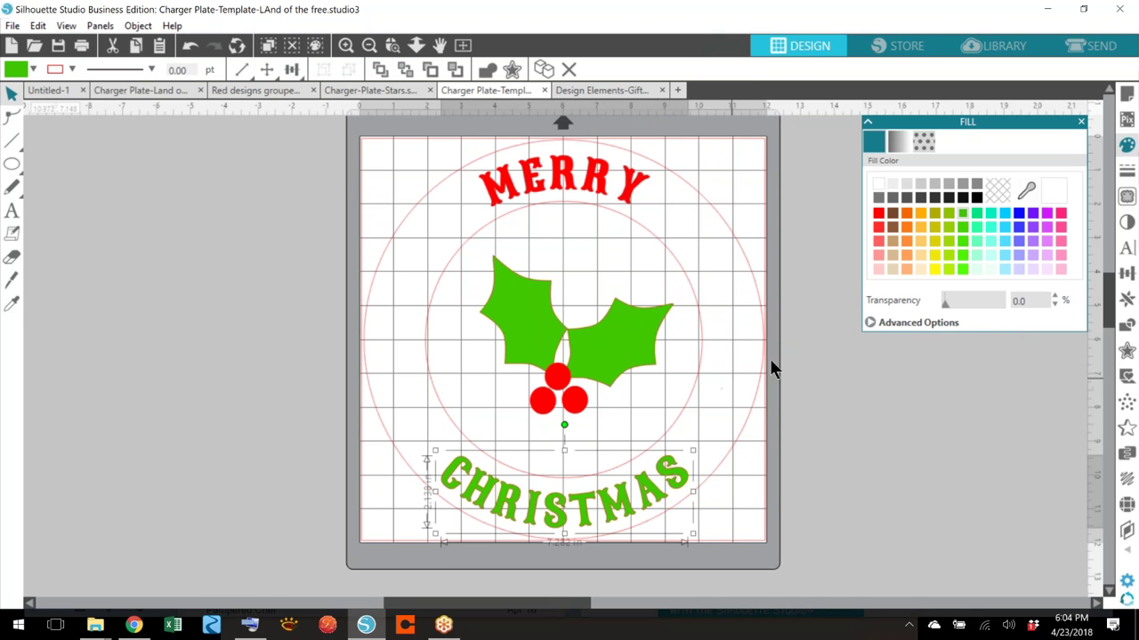
{"action": "left_click", "coordinate": [797, 370]}
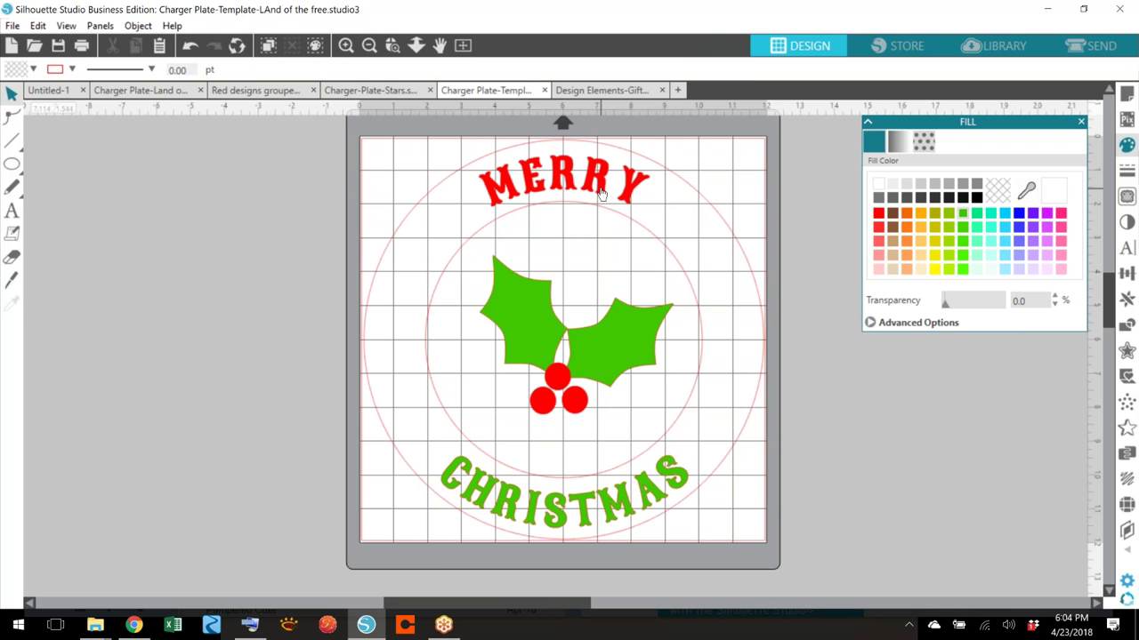
- Release MERRY's compound path and nudge the letter Y slightly left toward the R
{"action": "right_click", "coordinate": [602, 193]}
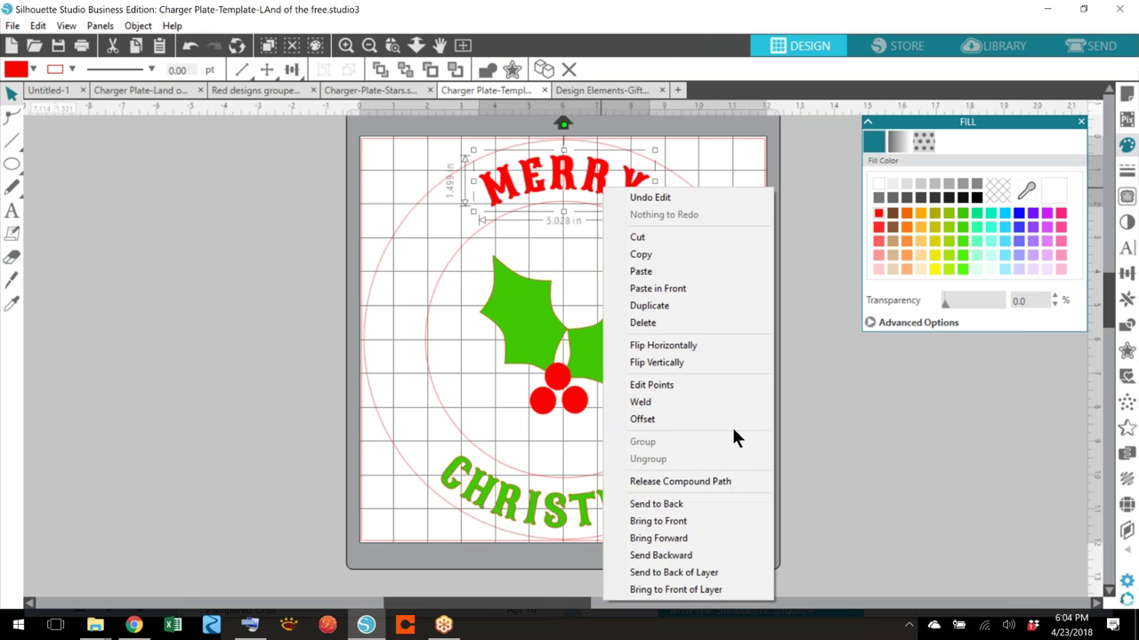
{"action": "left_click", "coordinate": [686, 481]}
{"action": "left_click", "coordinate": [754, 158]}
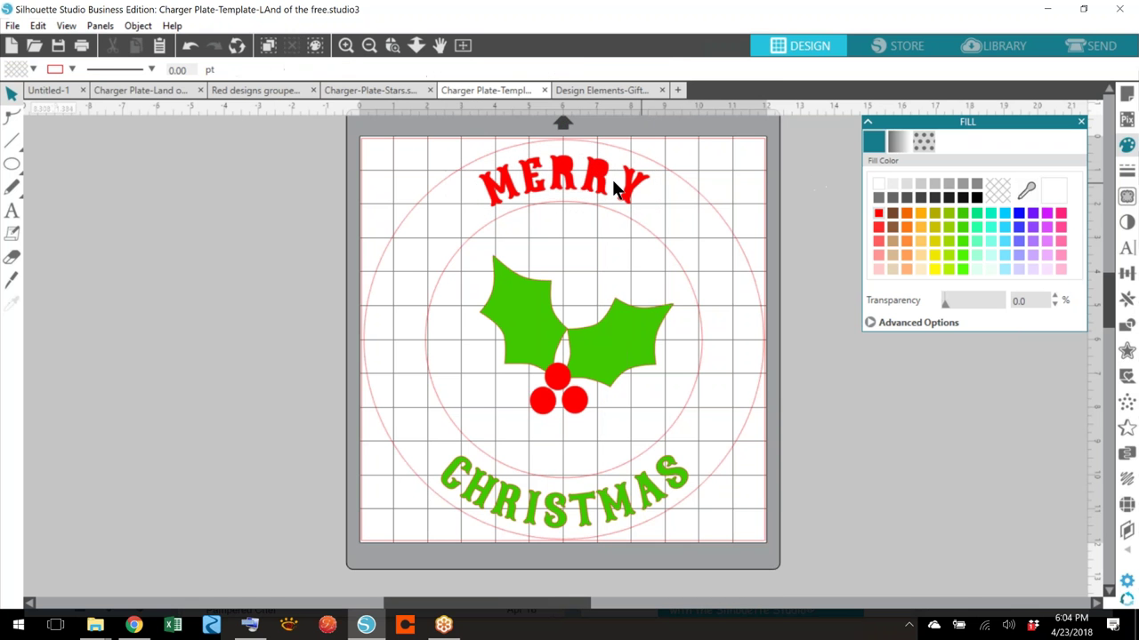
{"action": "left_click", "coordinate": [630, 197]}
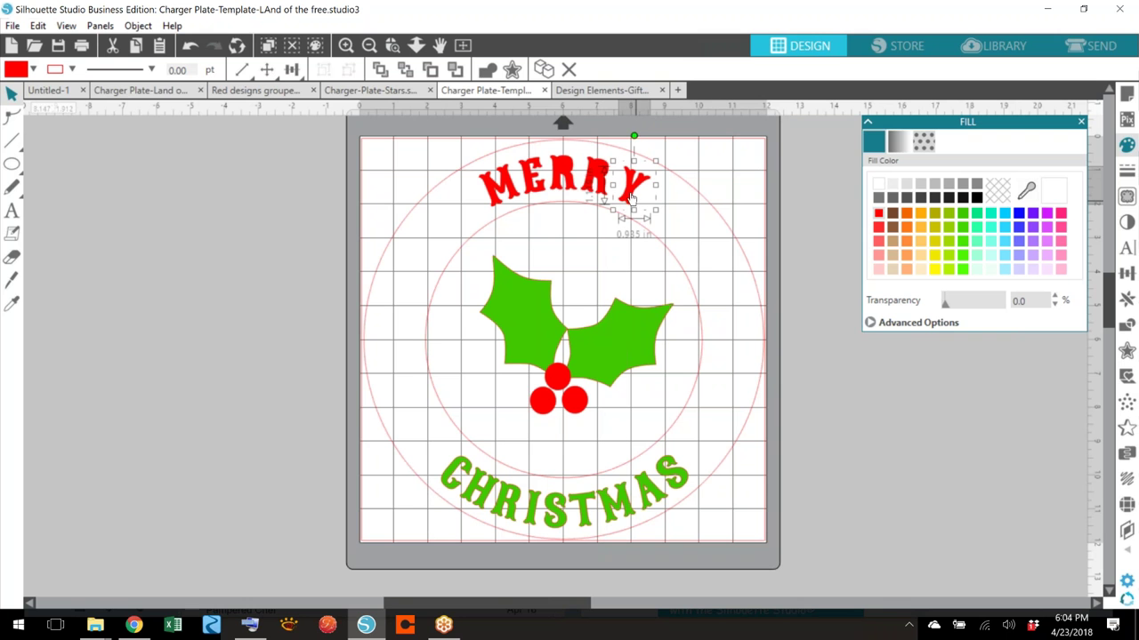
{"action": "left_click_drag", "start_coordinate": [631, 196], "coordinate": [625, 194]}
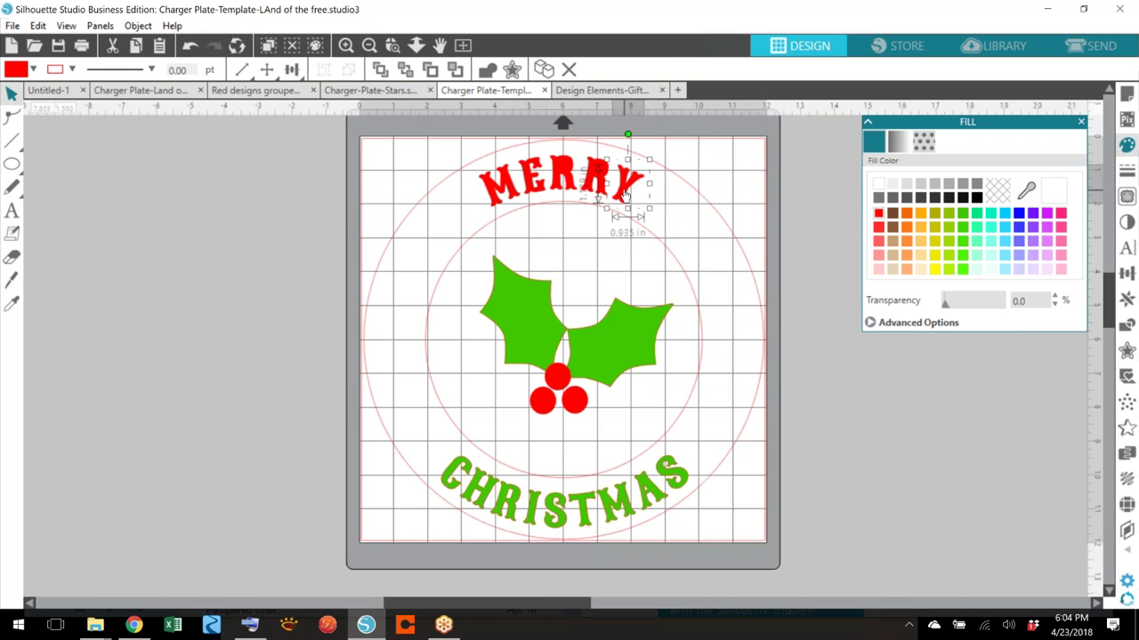
{"action": "left_click_drag", "start_coordinate": [624, 195], "coordinate": [622, 195]}
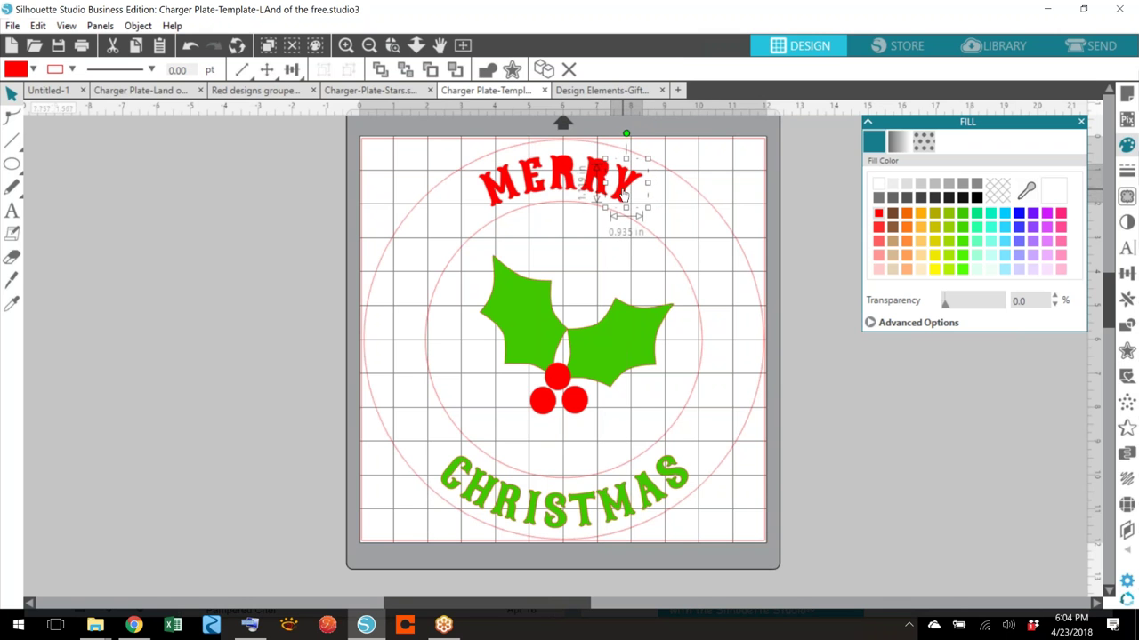
{"action": "left_click", "coordinate": [810, 270]}
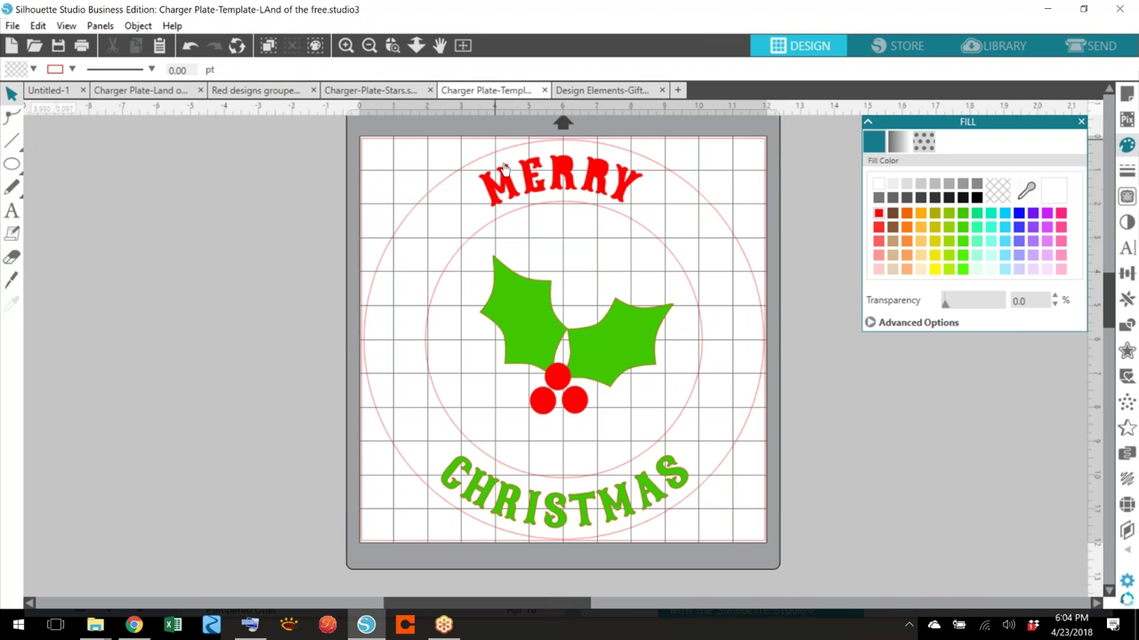
- Rejoin MERRY's letters into a single compound path
{"action": "left_click_drag", "start_coordinate": [450, 137], "coordinate": [761, 369]}
{"action": "left_click", "coordinate": [702, 382]}
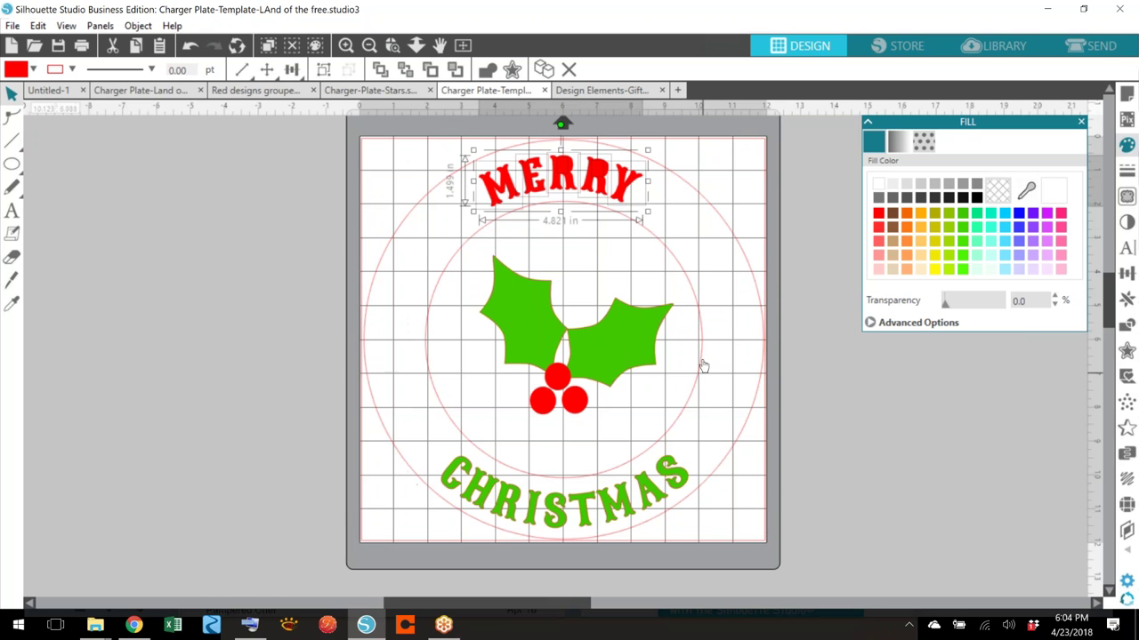
{"action": "right_click", "coordinate": [602, 180]}
{"action": "left_click", "coordinate": [674, 472]}
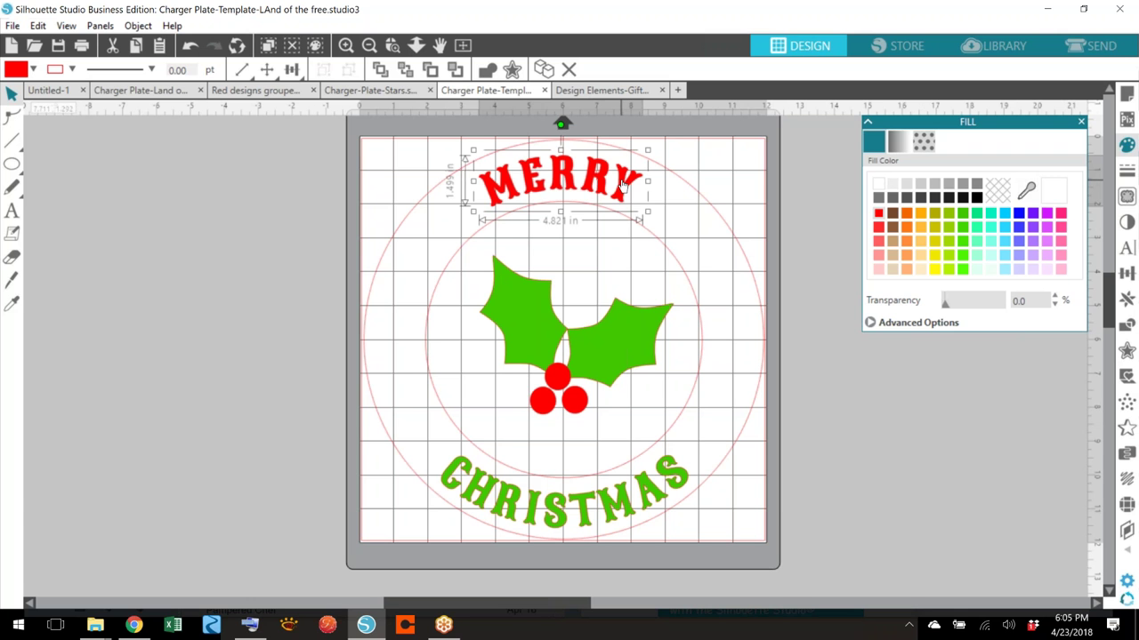
{"action": "left_click", "coordinate": [813, 359]}
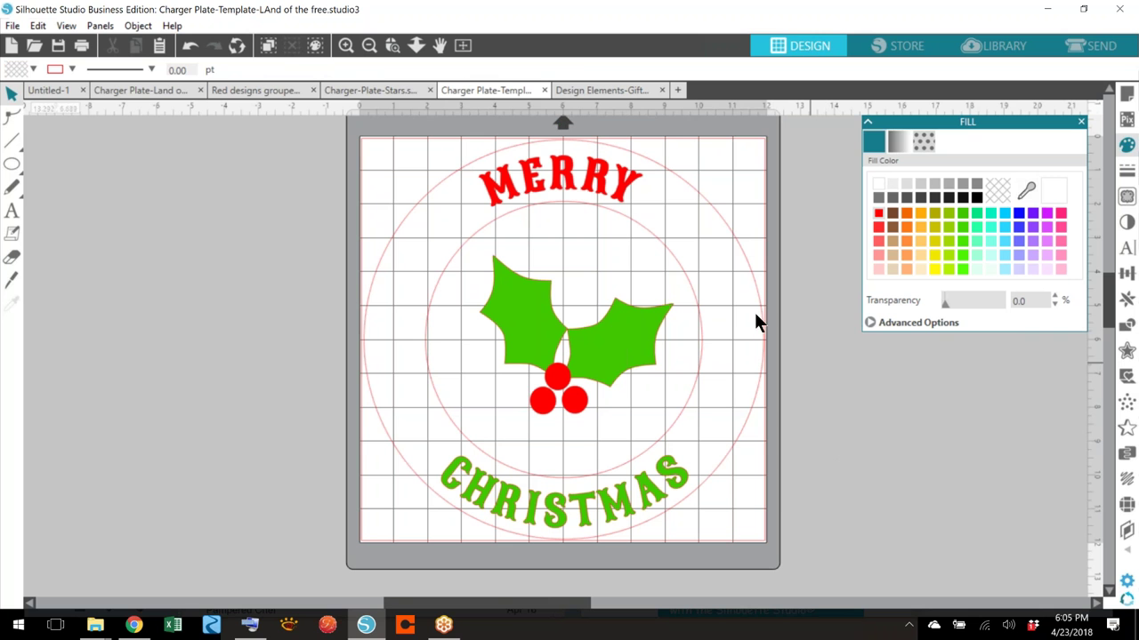
- Delete the inner and outer pink circle outlines
{"action": "left_click", "coordinate": [688, 279]}
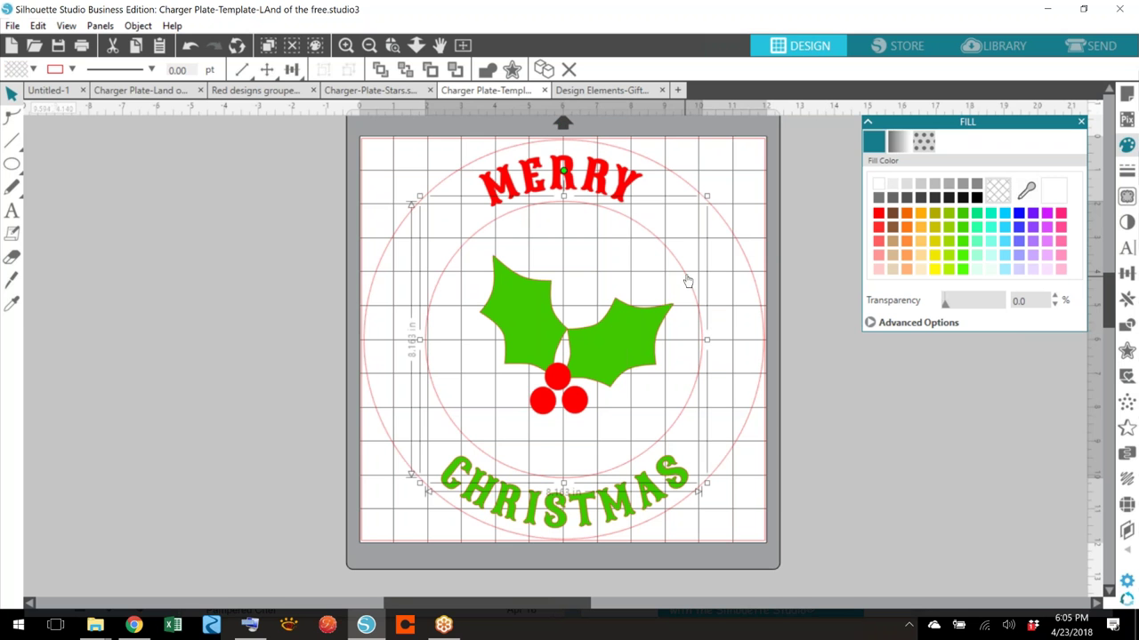
{"action": "key", "text": "Delete"}
{"action": "left_click", "coordinate": [749, 270]}
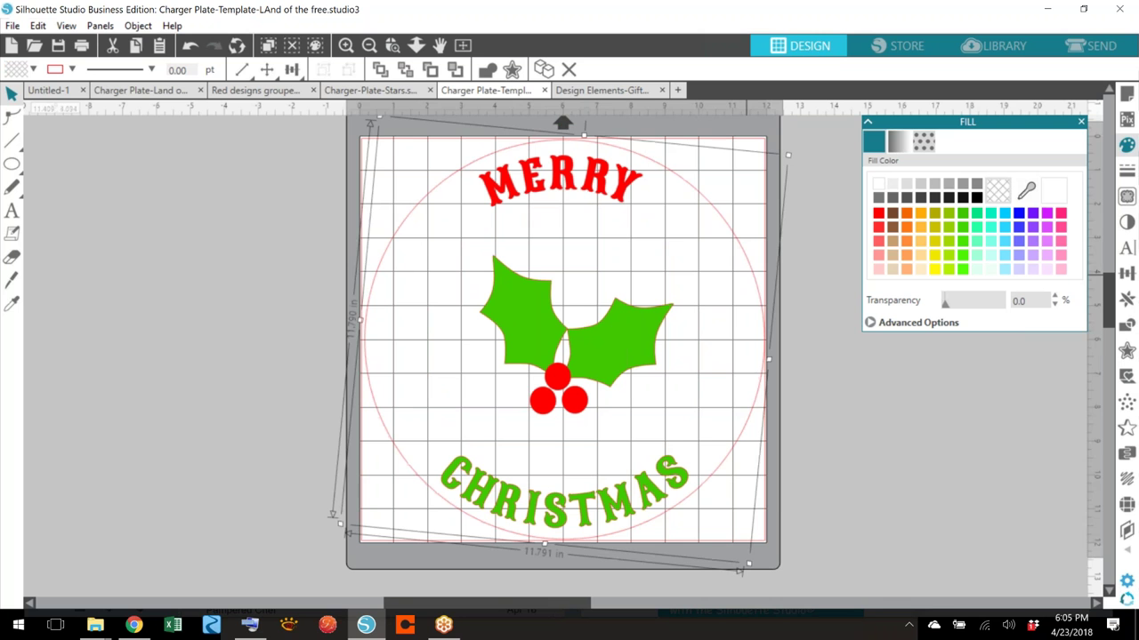
{"action": "key", "text": "Delete"}
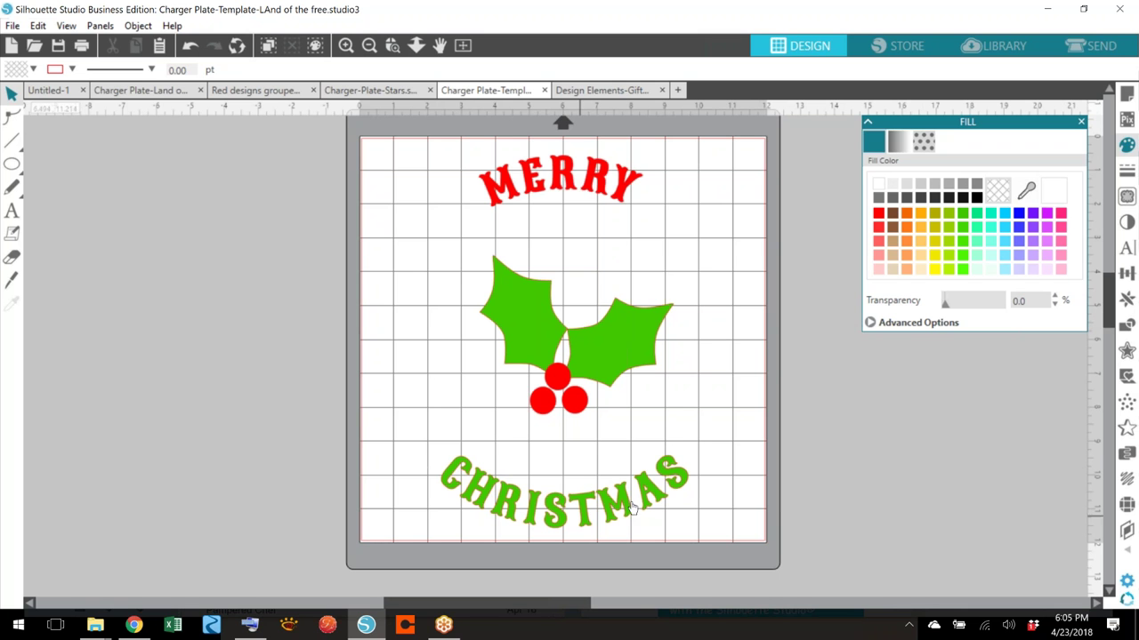
- Save a copy to the hard drive in ACW CAMEO as 'Charger Plate-Merry Christmas-Hp'
{"action": "left_click", "coordinate": [13, 25]}
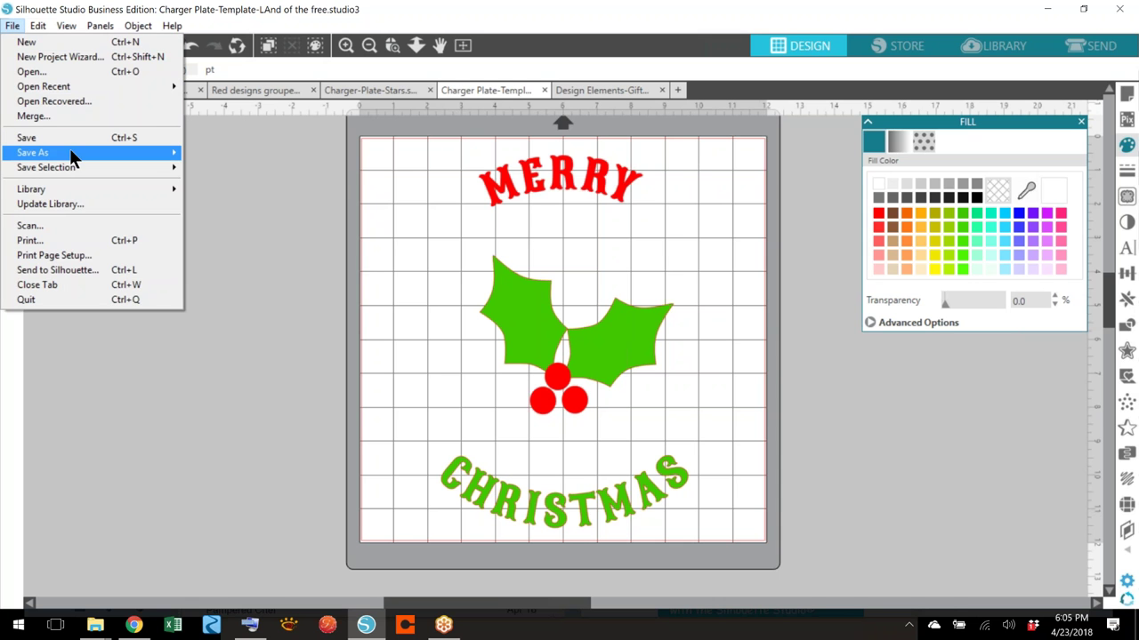
{"action": "mouse_move", "coordinate": [74, 151]}
{"action": "left_click", "coordinate": [272, 154]}
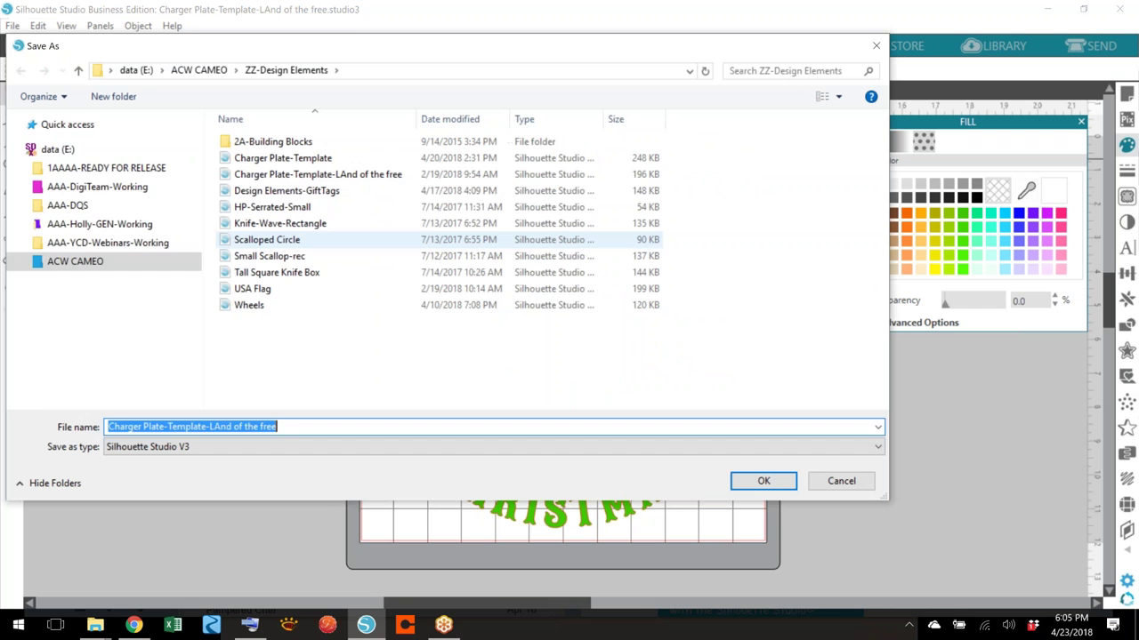
{"action": "left_click", "coordinate": [120, 400]}
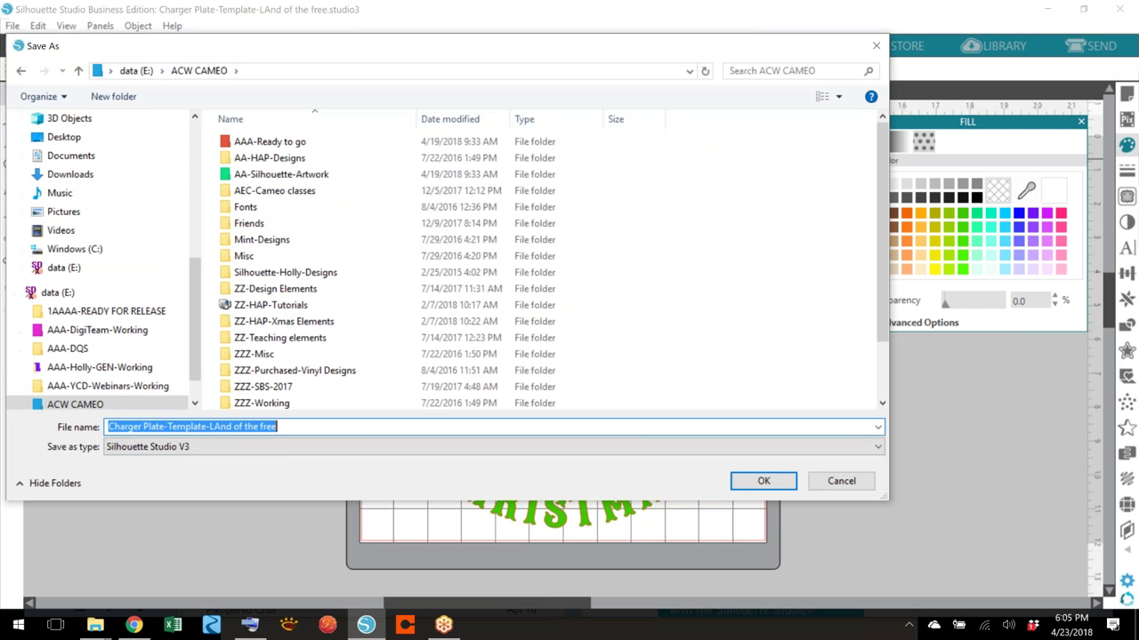
{"action": "type", "text": "Charger "}
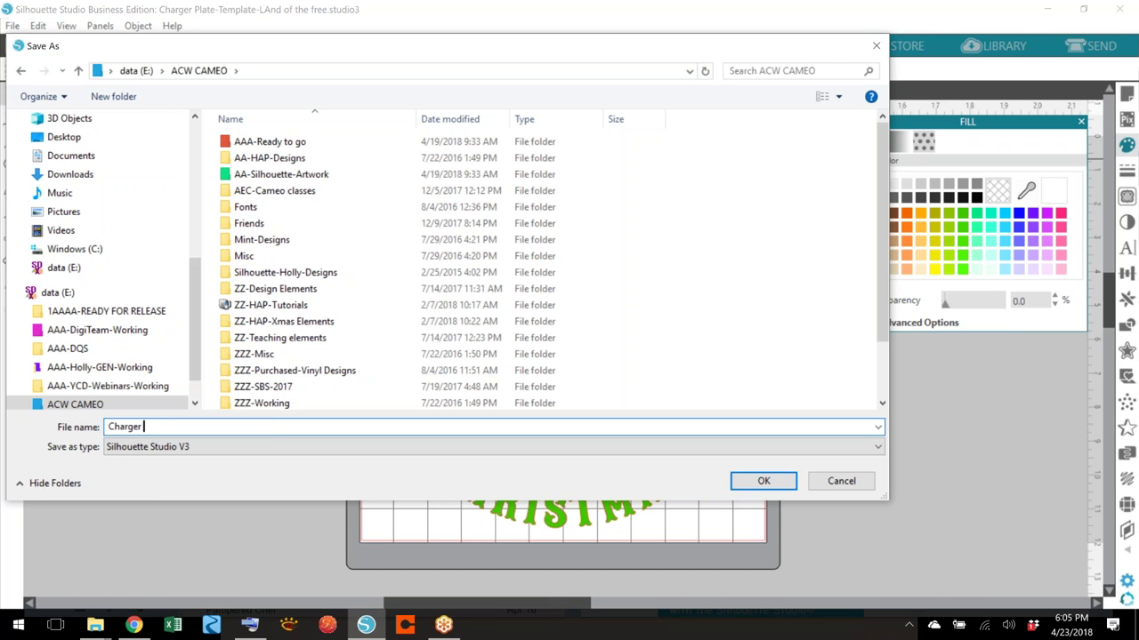
{"action": "type", "text": "Plate-Merry Christmas-Hp"}
{"action": "left_click", "coordinate": [754, 479]}
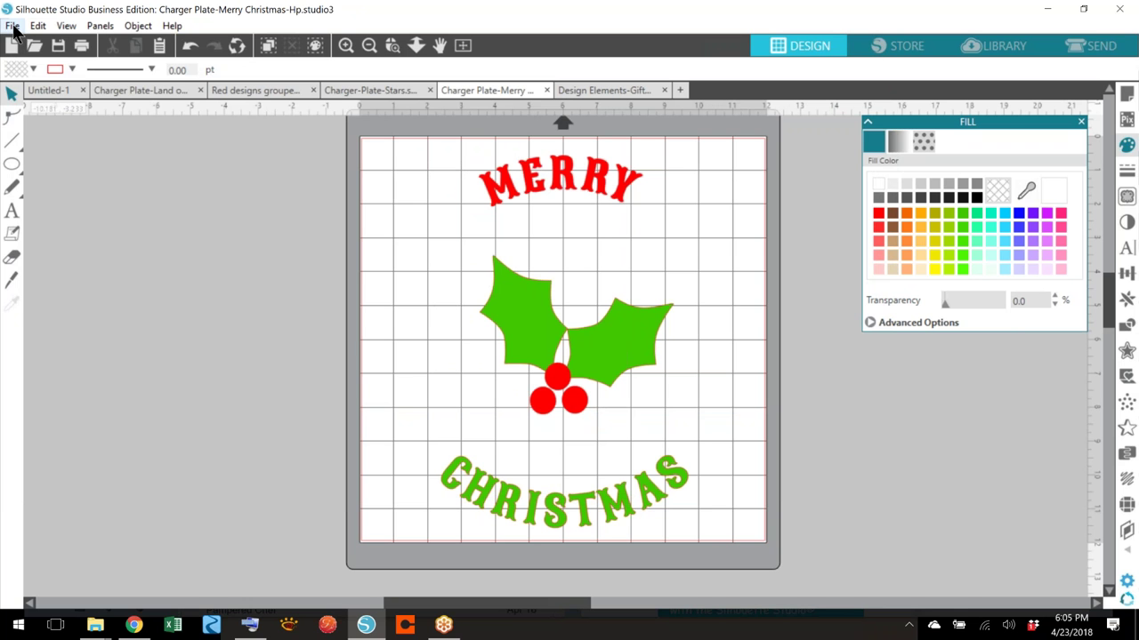
- Save Charger Plate-Merry Christmas-Hp to the library in the User Designs > Test folder
{"action": "left_click", "coordinate": [13, 27]}
{"action": "mouse_move", "coordinate": [54, 152]}
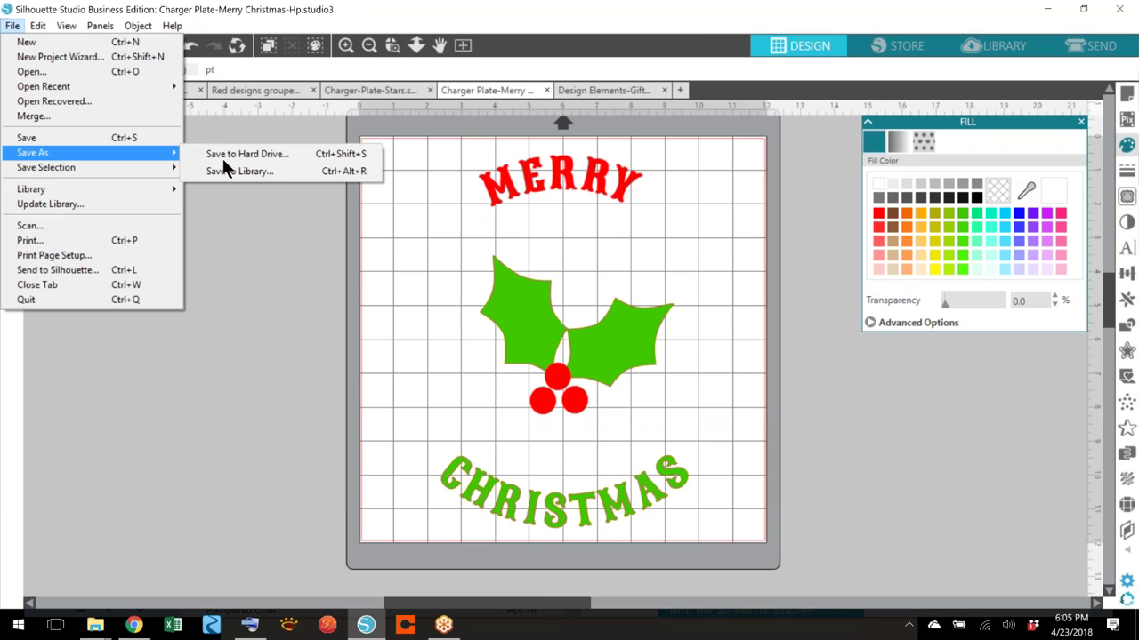
{"action": "left_click", "coordinate": [264, 171]}
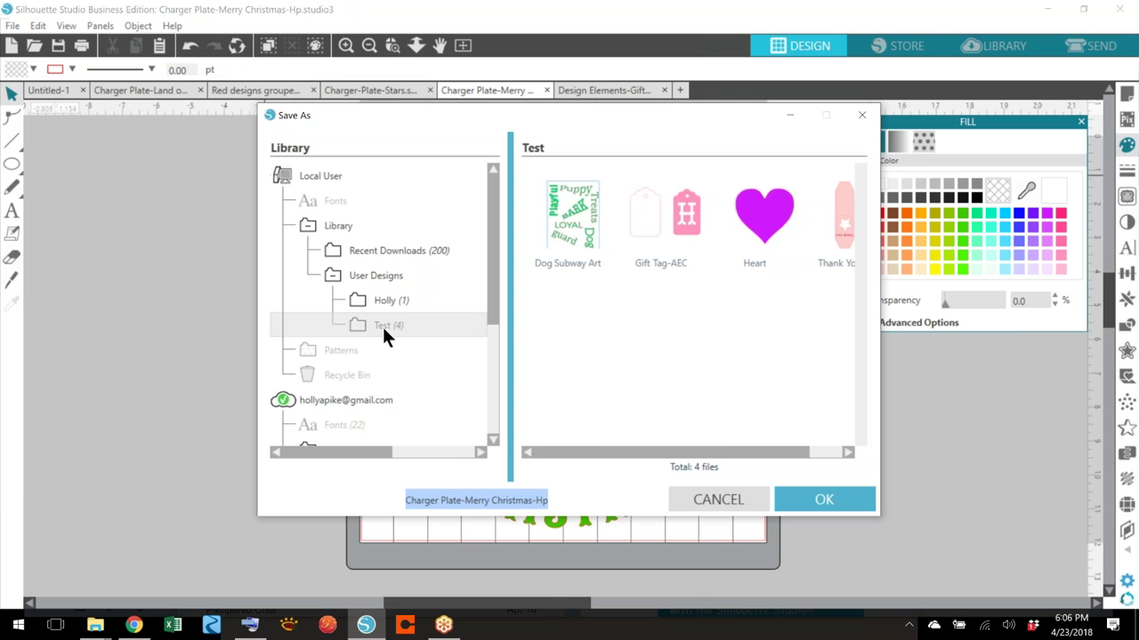
{"action": "left_click", "coordinate": [383, 326]}
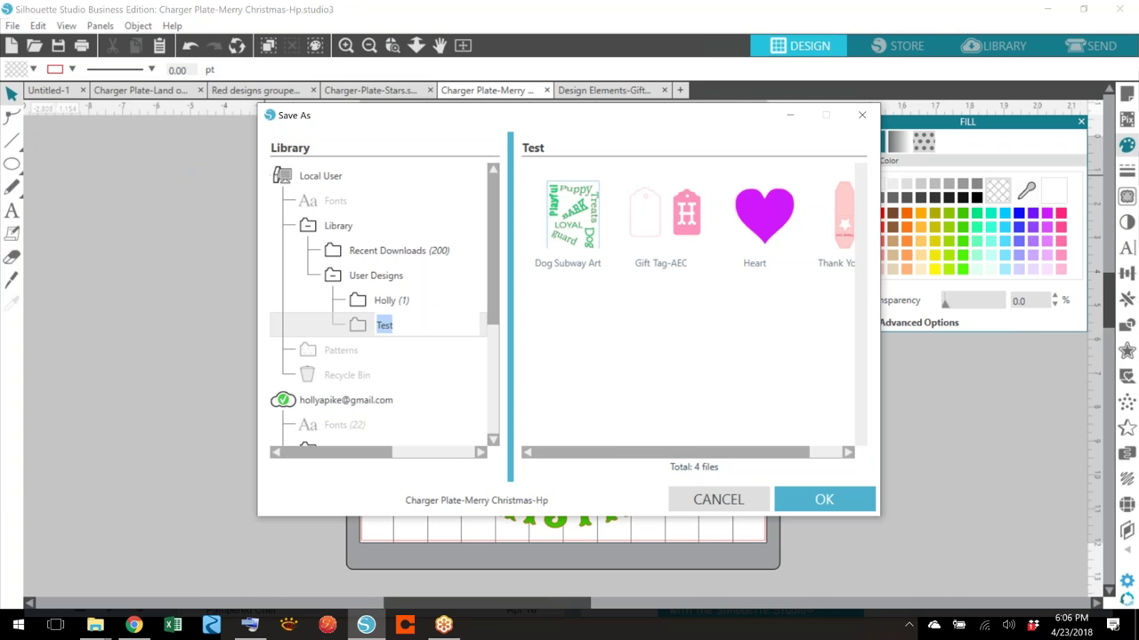
{"action": "left_click", "coordinate": [803, 503]}
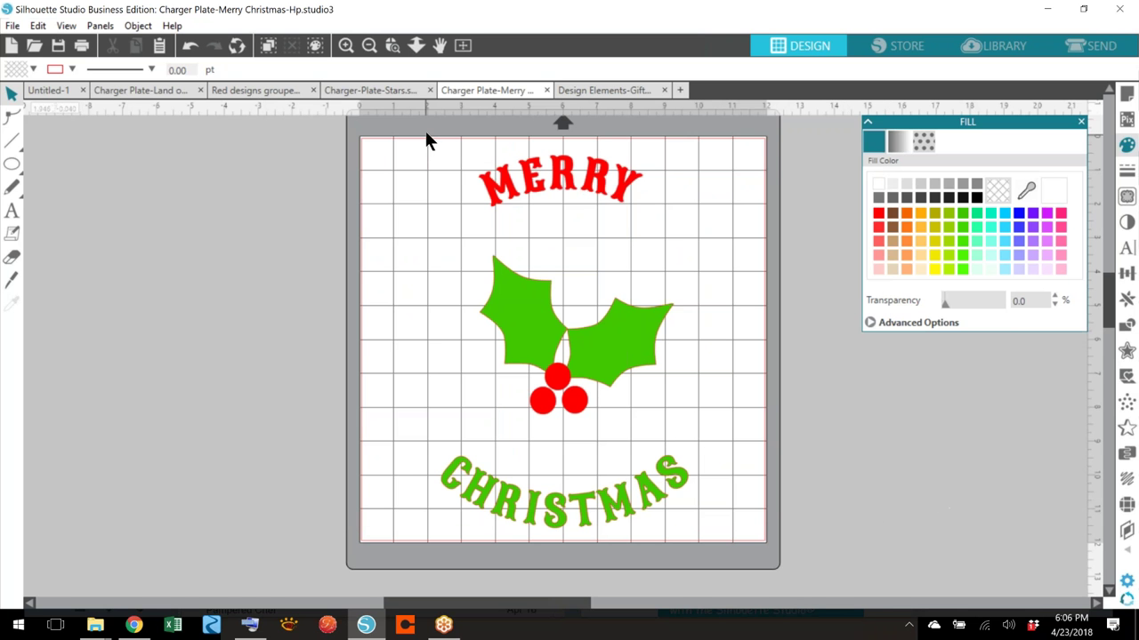
- Group MERRY, the holly and CHRISTMAS into one design and move it off the mat to the left
{"action": "left_click_drag", "start_coordinate": [459, 174], "coordinate": [733, 534]}
{"action": "right_click", "coordinate": [637, 345]}
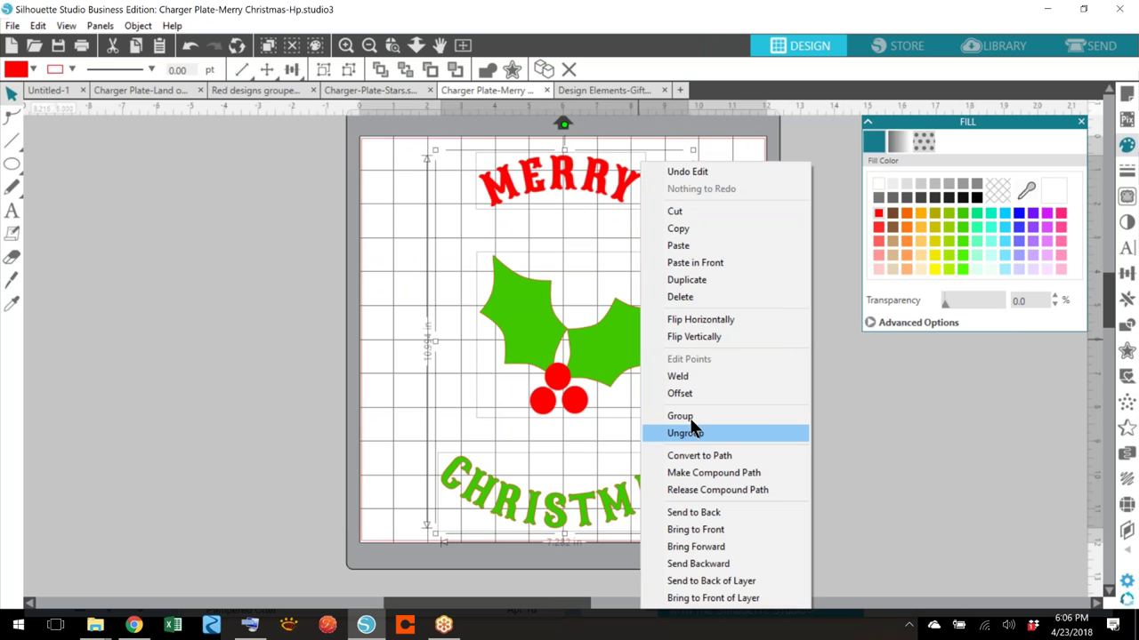
{"action": "left_click", "coordinate": [703, 415]}
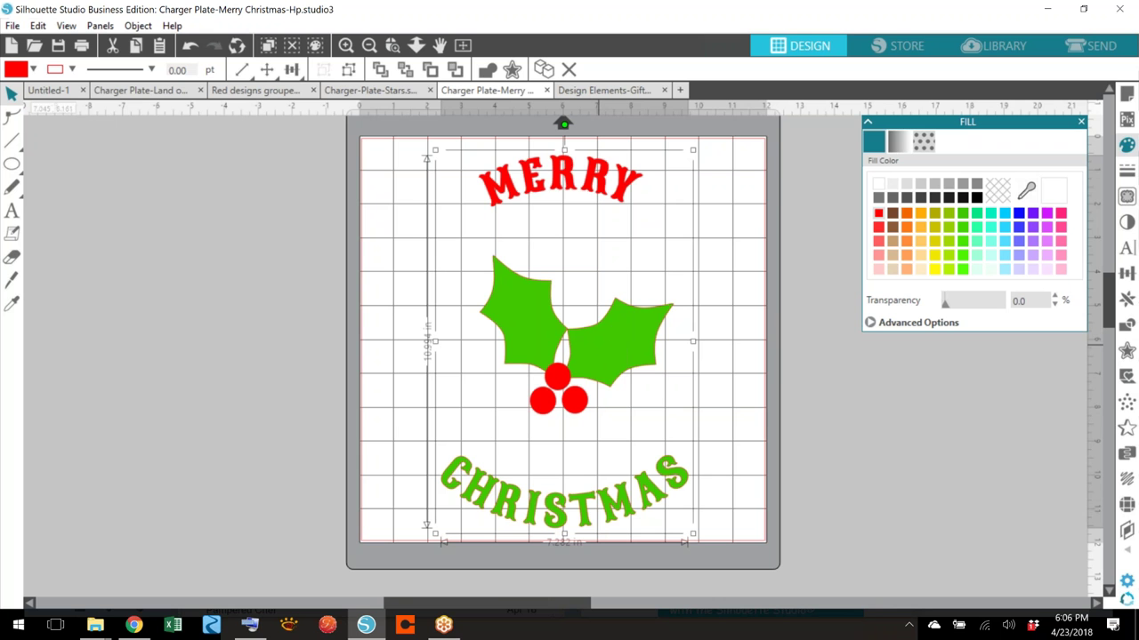
{"action": "left_click_drag", "start_coordinate": [632, 347], "coordinate": [249, 355]}
- Copy the grouped design, paste the copy onto the cutting mat and combine its parts
{"action": "right_click", "coordinate": [240, 249]}
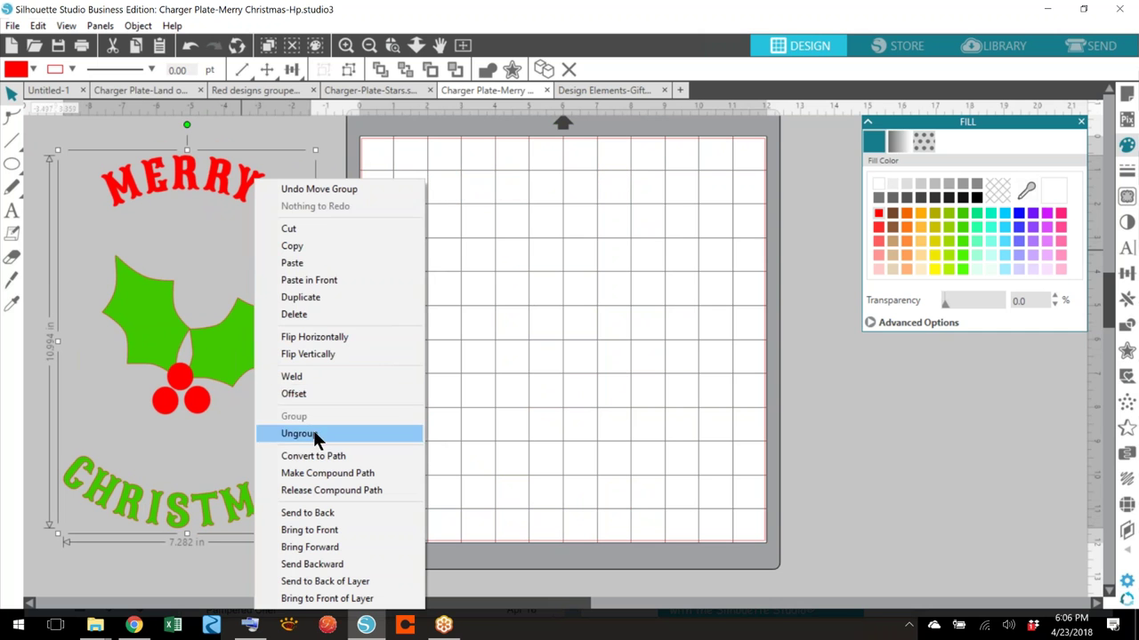
{"action": "left_click", "coordinate": [306, 244]}
{"action": "right_click", "coordinate": [563, 335]}
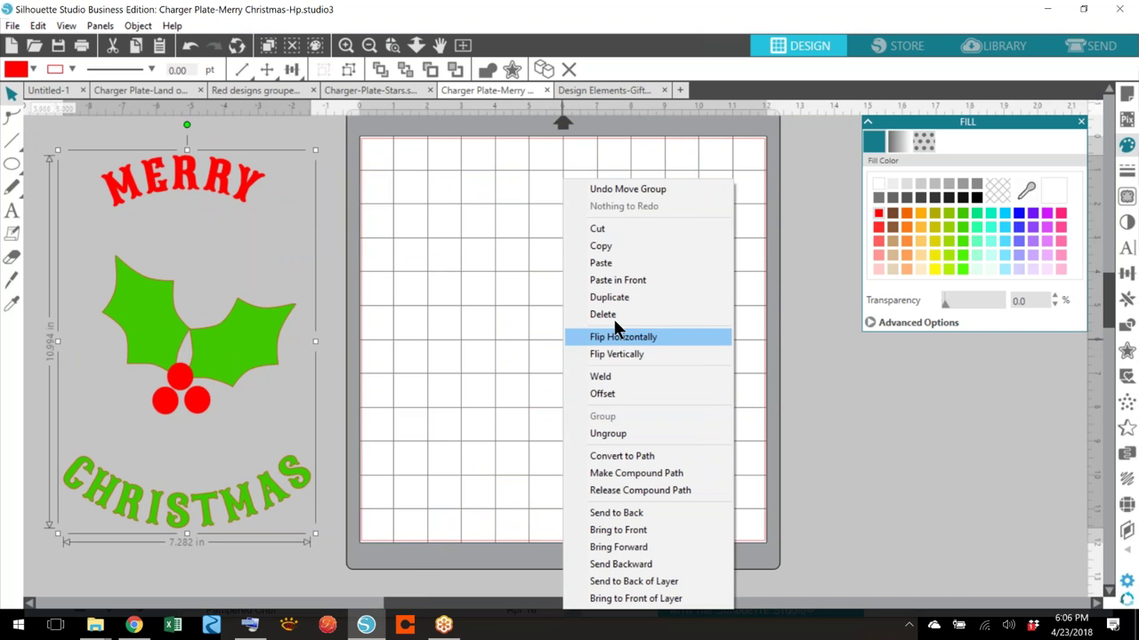
{"action": "left_click", "coordinate": [606, 264]}
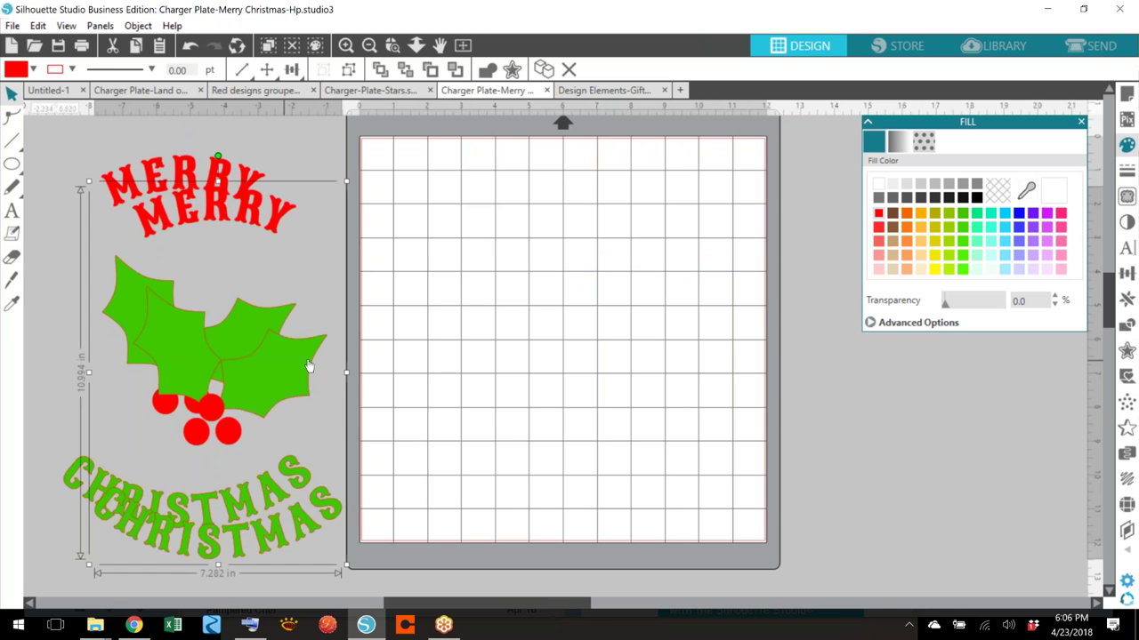
{"action": "left_click_drag", "start_coordinate": [612, 340], "coordinate": [631, 336]}
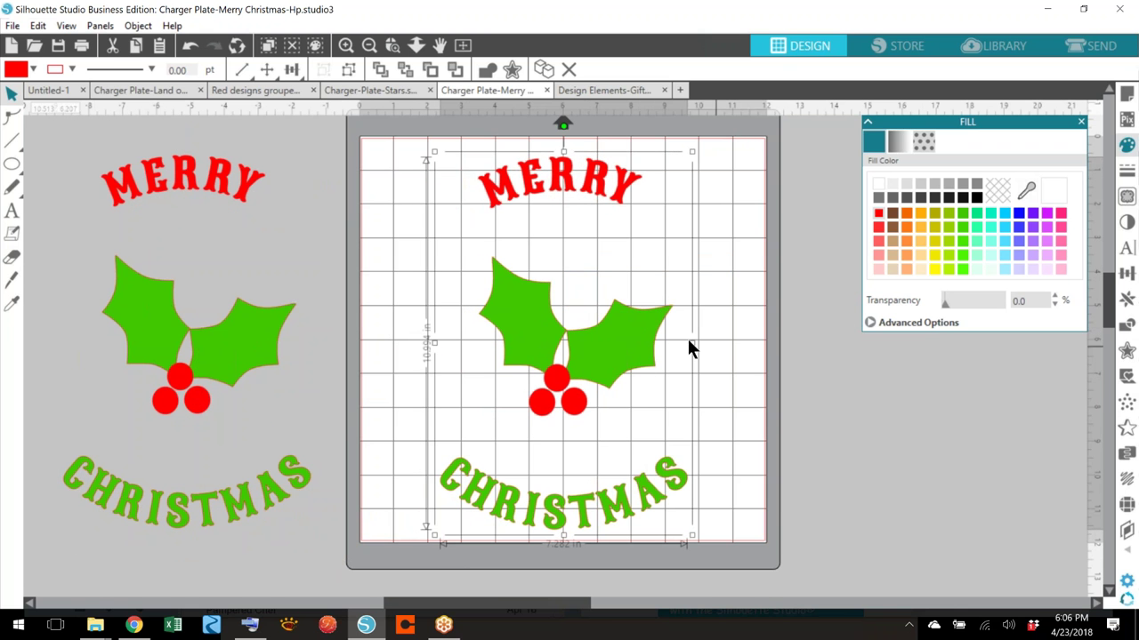
{"action": "right_click", "coordinate": [633, 338]}
{"action": "left_click", "coordinate": [690, 378]}
- Ungroup the holly on the mat copy into separate pieces
{"action": "left_click", "coordinate": [724, 364]}
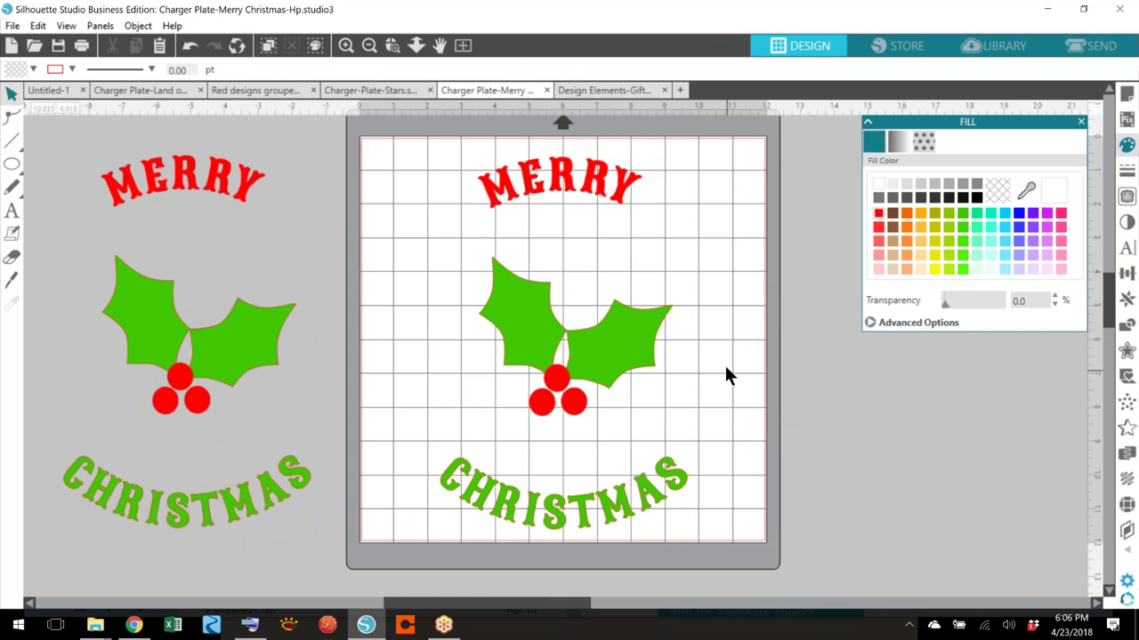
{"action": "left_click", "coordinate": [622, 364]}
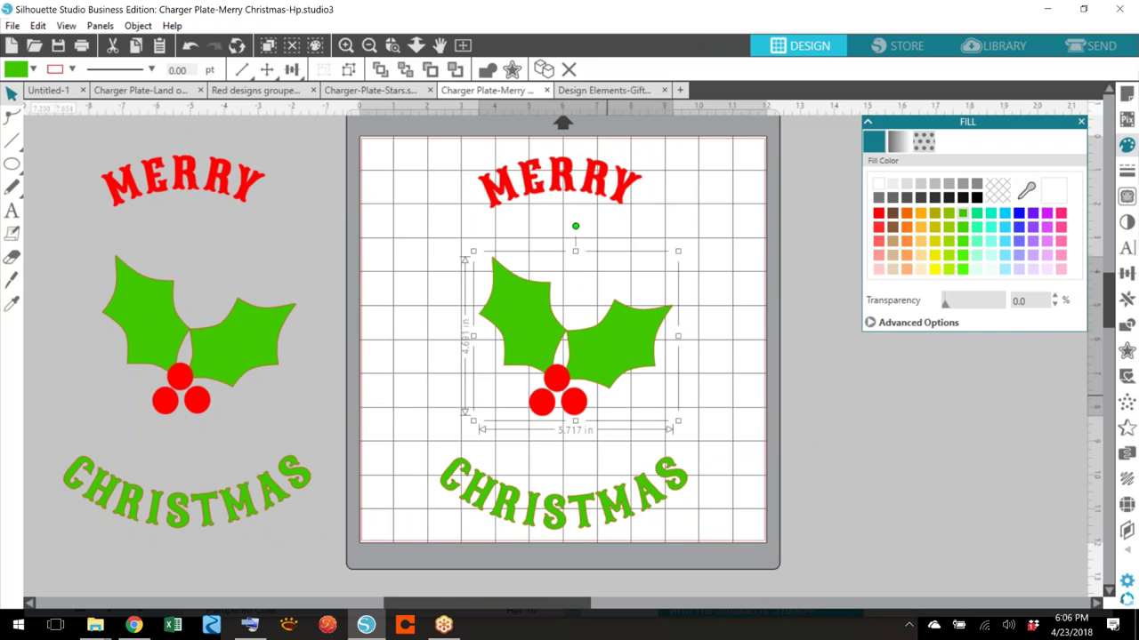
{"action": "right_click", "coordinate": [622, 364]}
{"action": "left_click", "coordinate": [691, 433]}
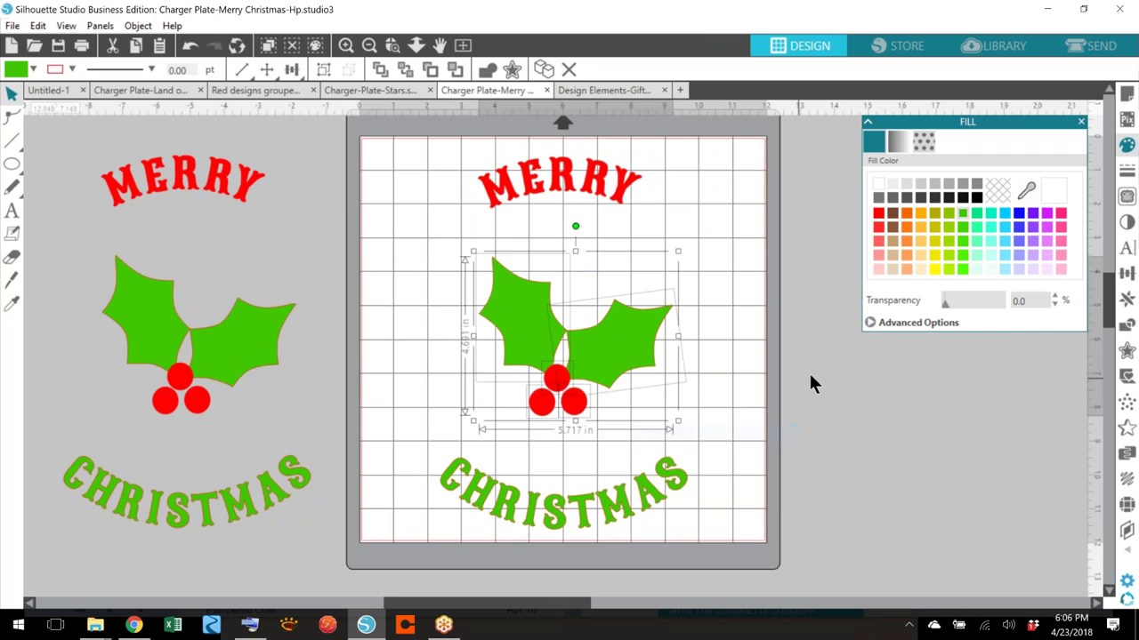
{"action": "left_click", "coordinate": [809, 378]}
- Group the left and right holly leaves together
{"action": "left_click", "coordinate": [550, 331]}
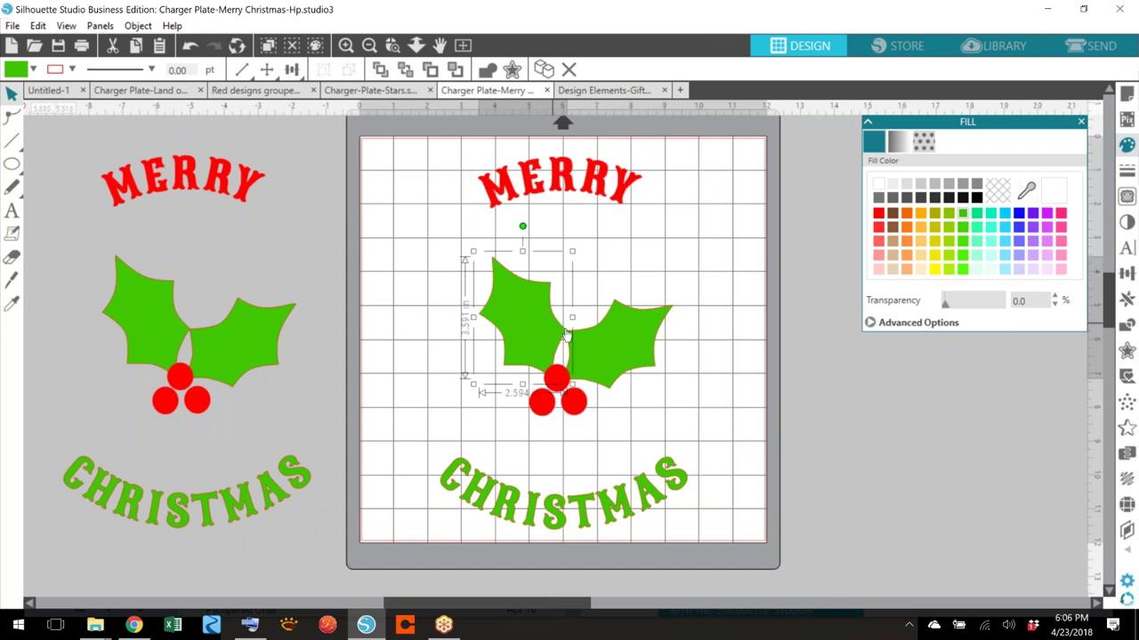
{"action": "left_click", "coordinate": [623, 360], "text": "shift"}
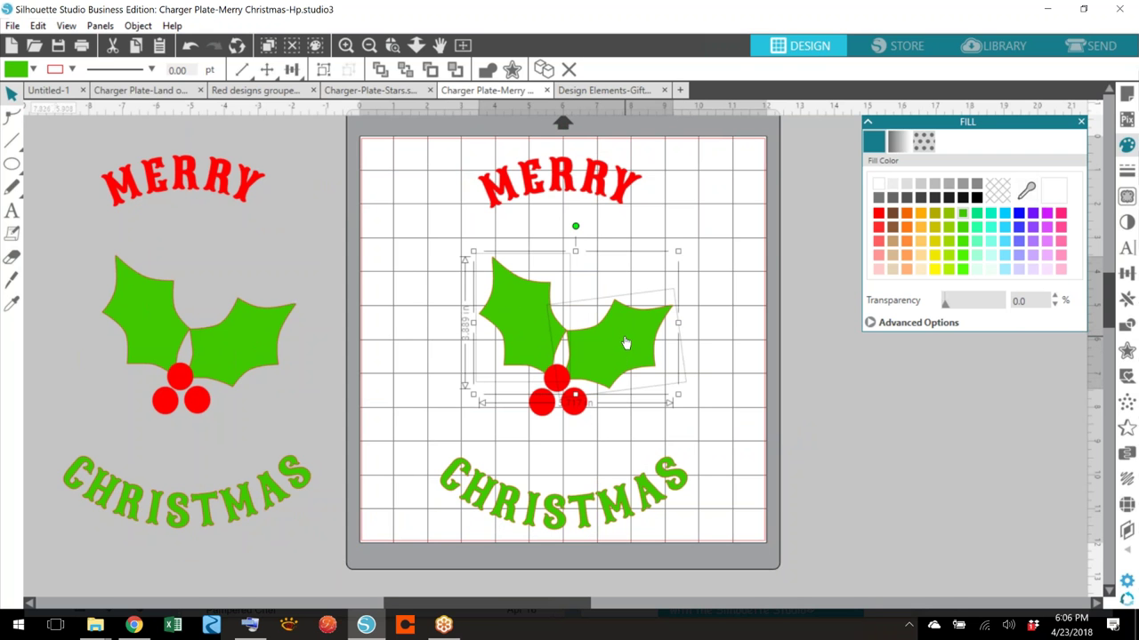
{"action": "right_click", "coordinate": [625, 343]}
{"action": "left_click", "coordinate": [672, 450]}
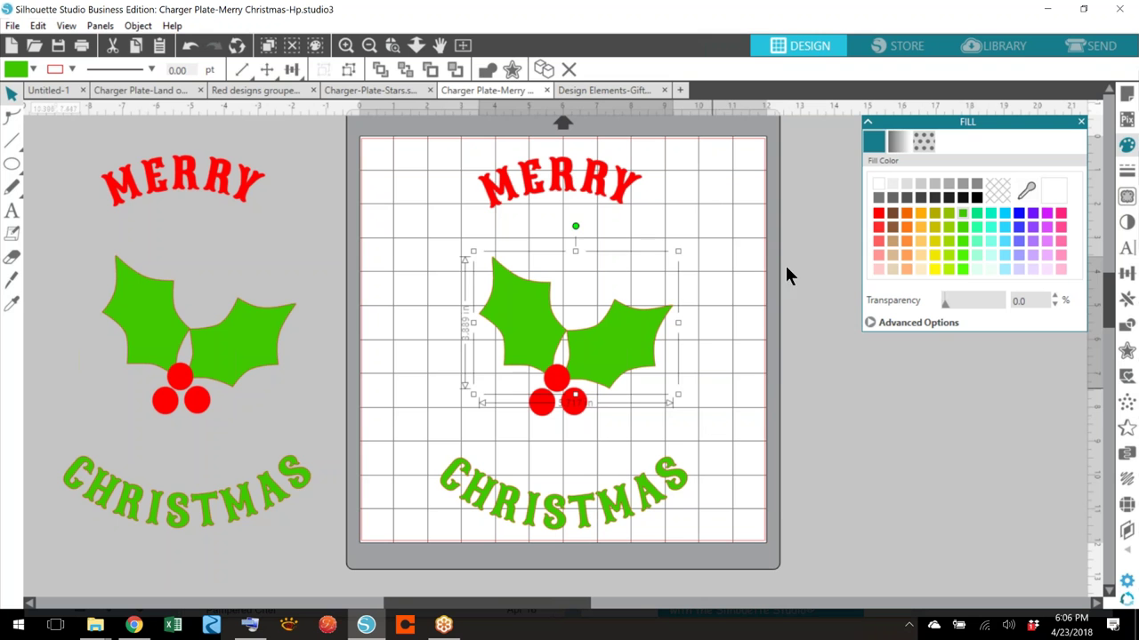
- Group the three red berries together
{"action": "left_click", "coordinate": [671, 406]}
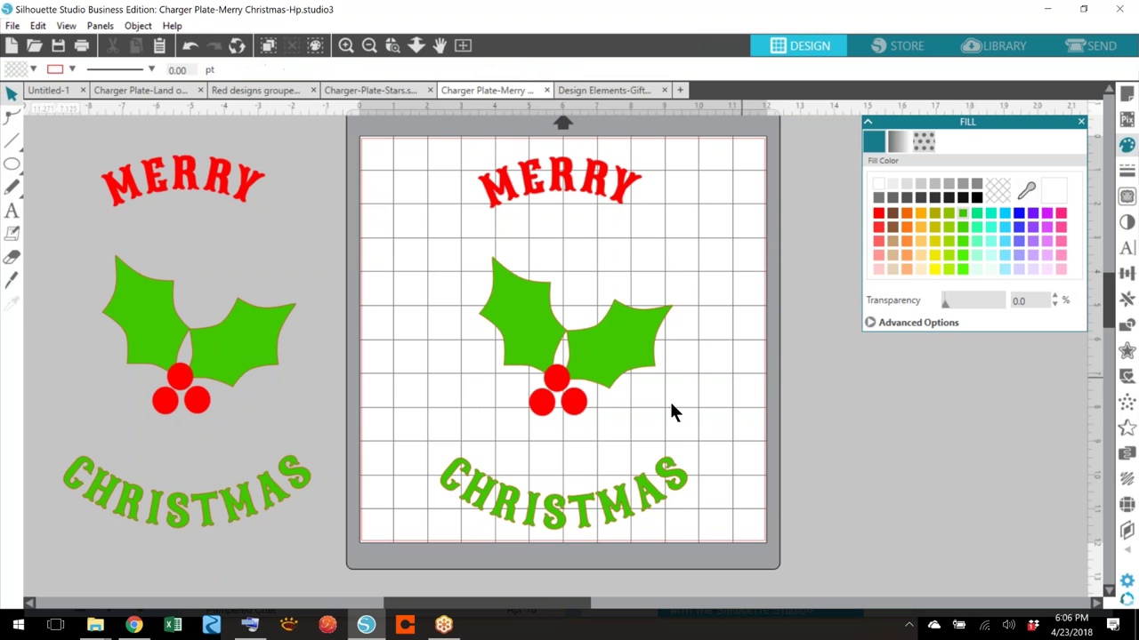
{"action": "left_click", "coordinate": [558, 390]}
{"action": "left_click", "coordinate": [558, 382], "text": "shift"}
{"action": "left_click", "coordinate": [574, 405], "text": "shift"}
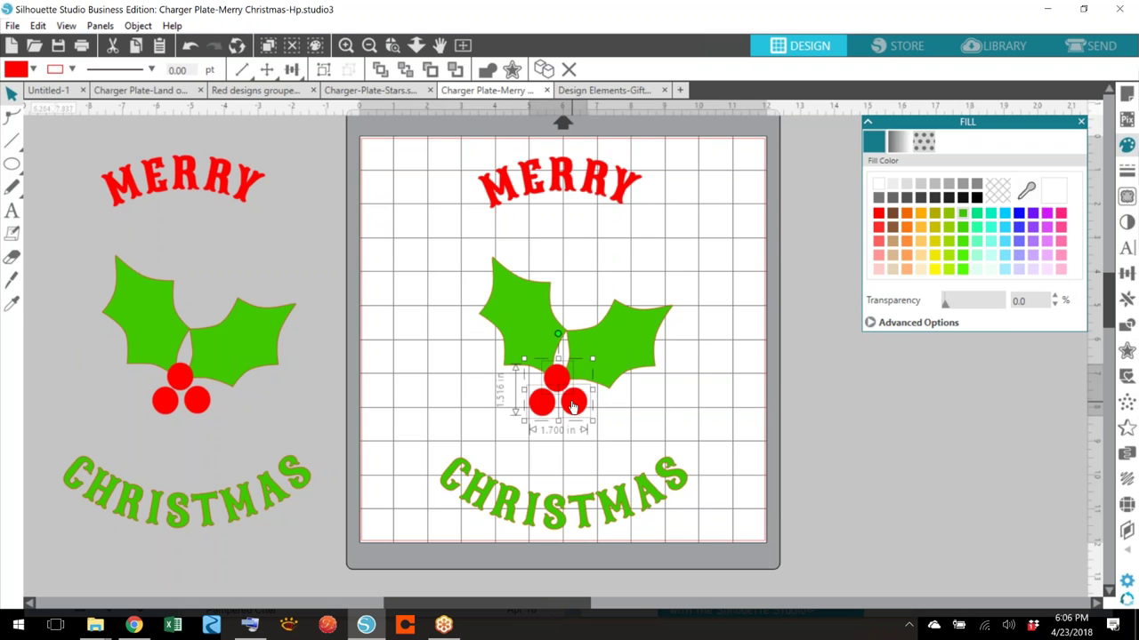
{"action": "right_click", "coordinate": [574, 405]}
{"action": "left_click", "coordinate": [633, 449]}
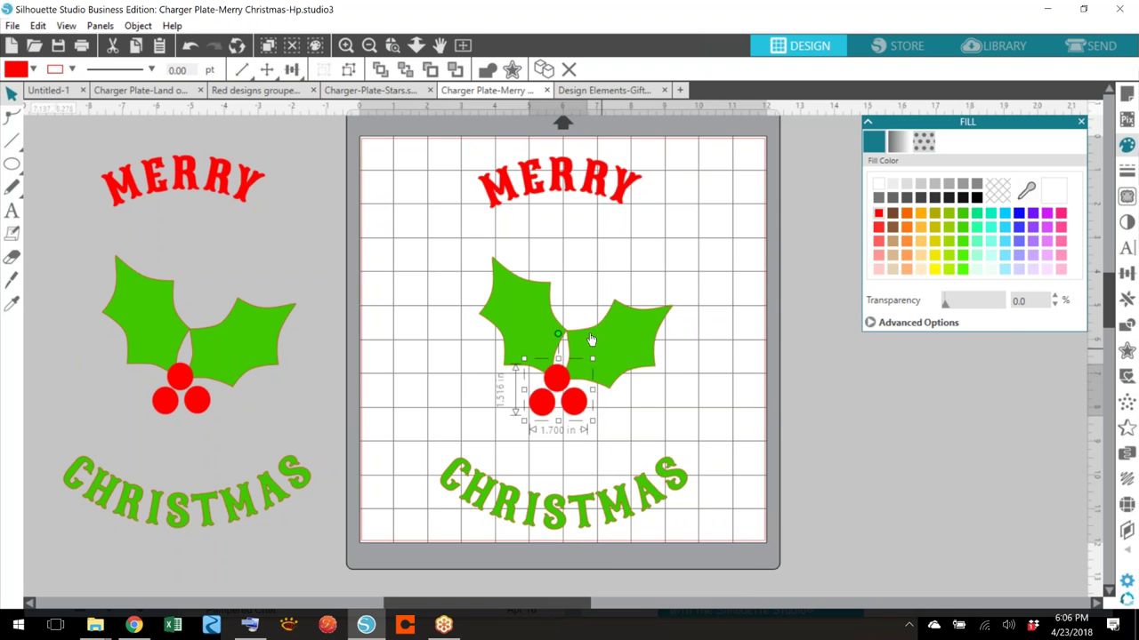
- Move the berries to the top-left, the leaves below them, and CHRISTMAS tilted against the leaves
{"action": "left_click_drag", "start_coordinate": [576, 402], "coordinate": [432, 185]}
{"action": "left_click_drag", "start_coordinate": [592, 363], "coordinate": [536, 319]}
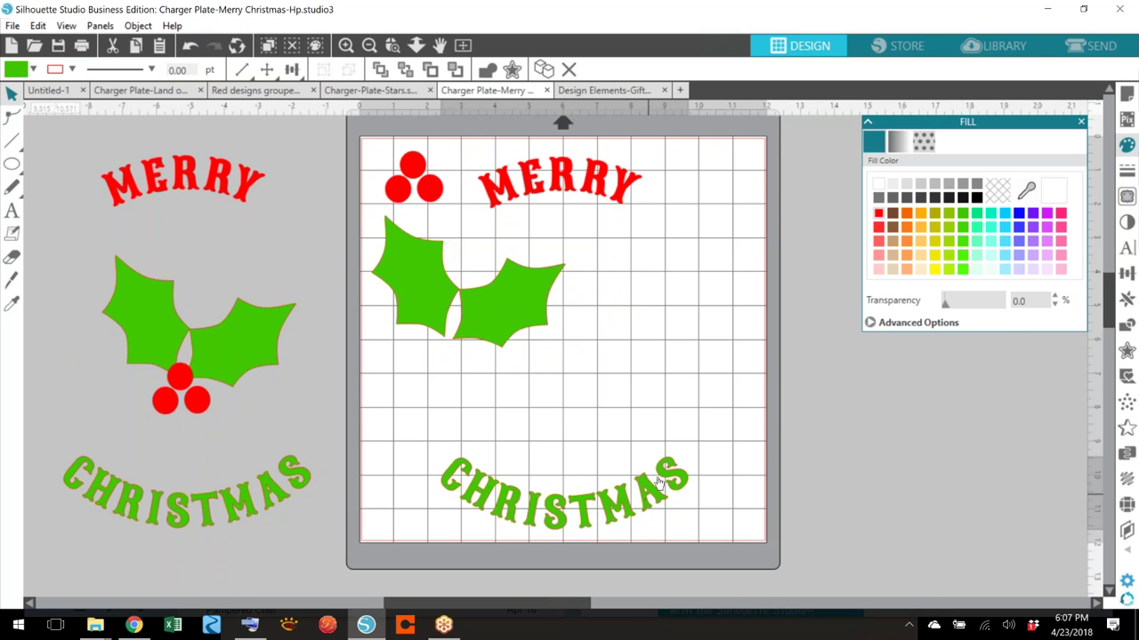
{"action": "left_click_drag", "start_coordinate": [660, 475], "coordinate": [704, 358]}
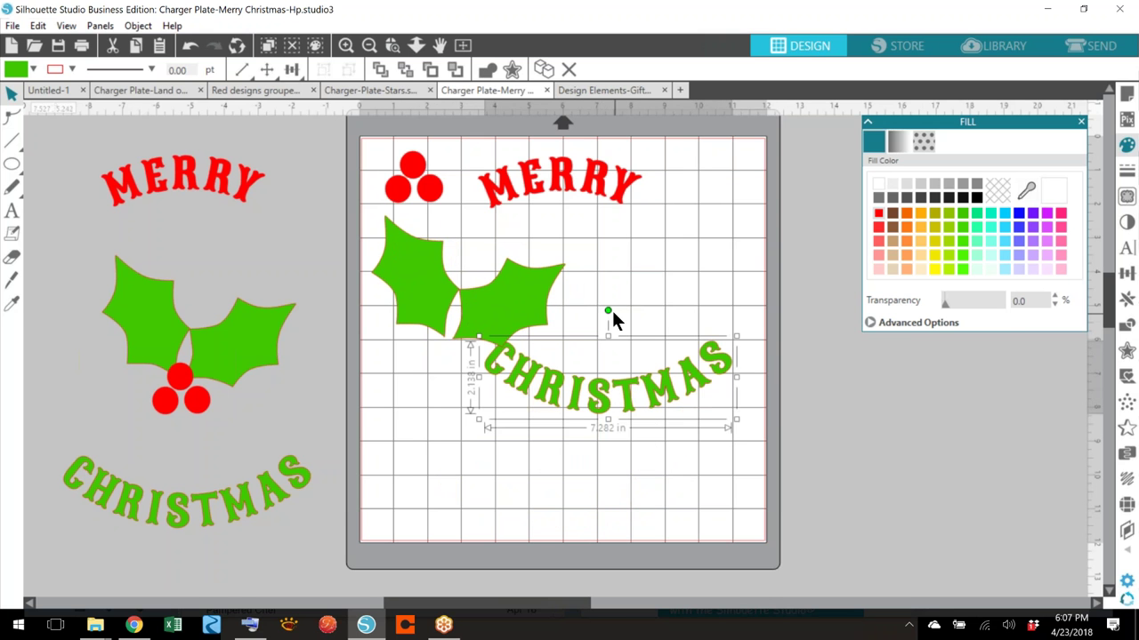
{"action": "left_click_drag", "start_coordinate": [597, 312], "coordinate": [594, 264]}
{"action": "left_click_drag", "start_coordinate": [654, 329], "coordinate": [598, 337]}
{"action": "left_click", "coordinate": [626, 408]}
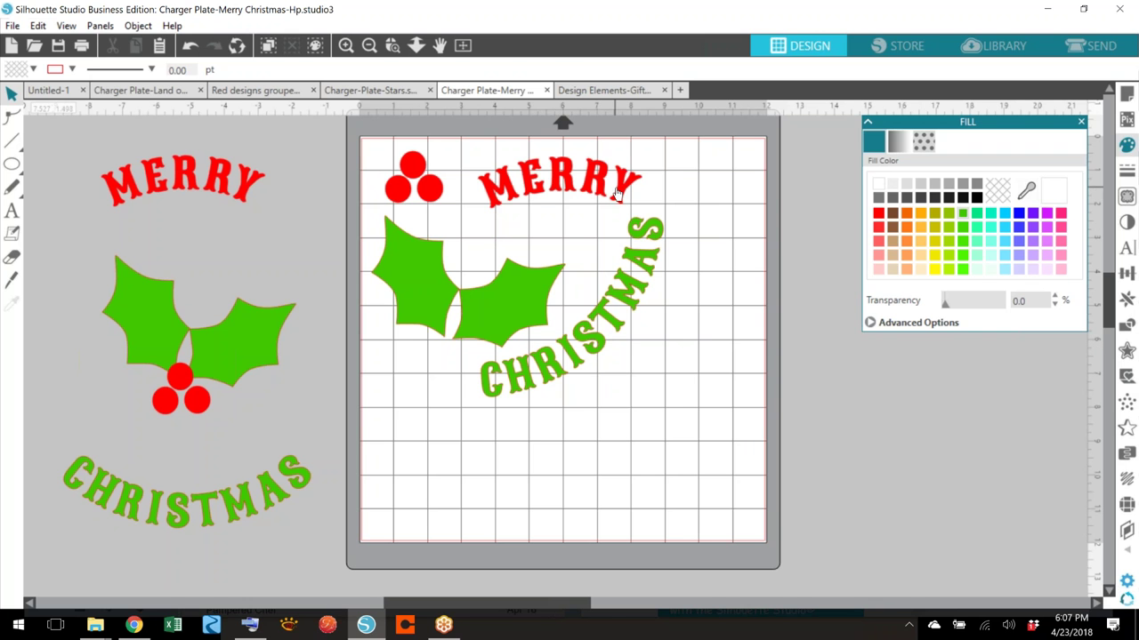
- Reposition MERRY above the leaves and CHRISTMAS, then bring up the Send cut settings
{"action": "left_click_drag", "start_coordinate": [627, 195], "coordinate": [605, 178]}
{"action": "left_click", "coordinate": [427, 427]}
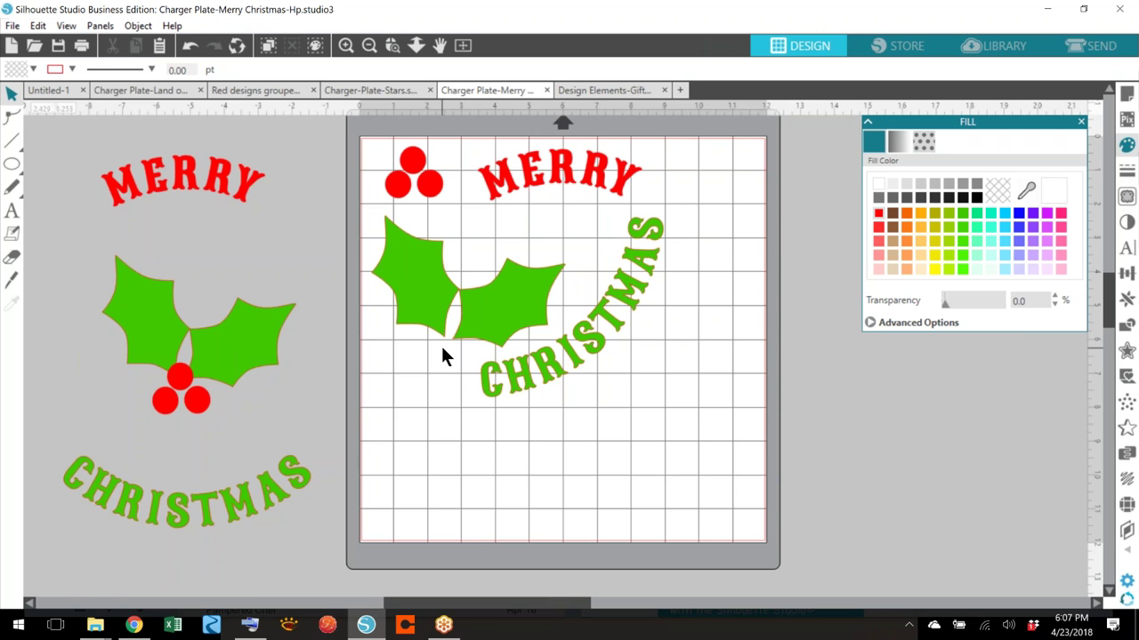
{"action": "left_click", "coordinate": [1100, 49]}
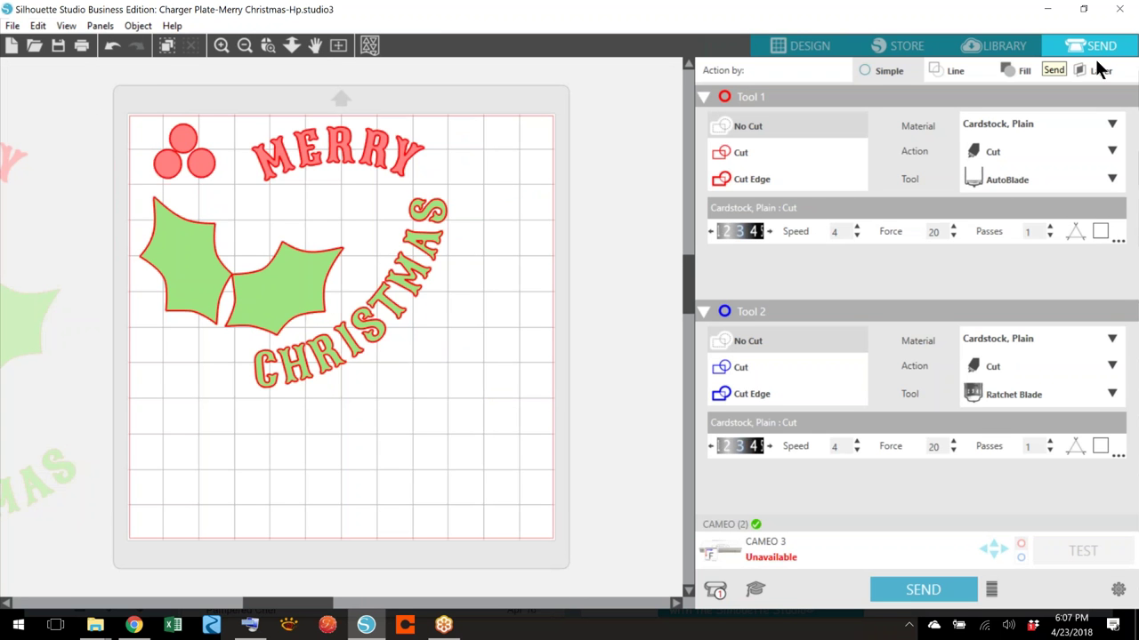
- Set Tool 1 to Cut with Vinyl, Glossy material and the Ratchet Blade
{"action": "left_click", "coordinate": [737, 152]}
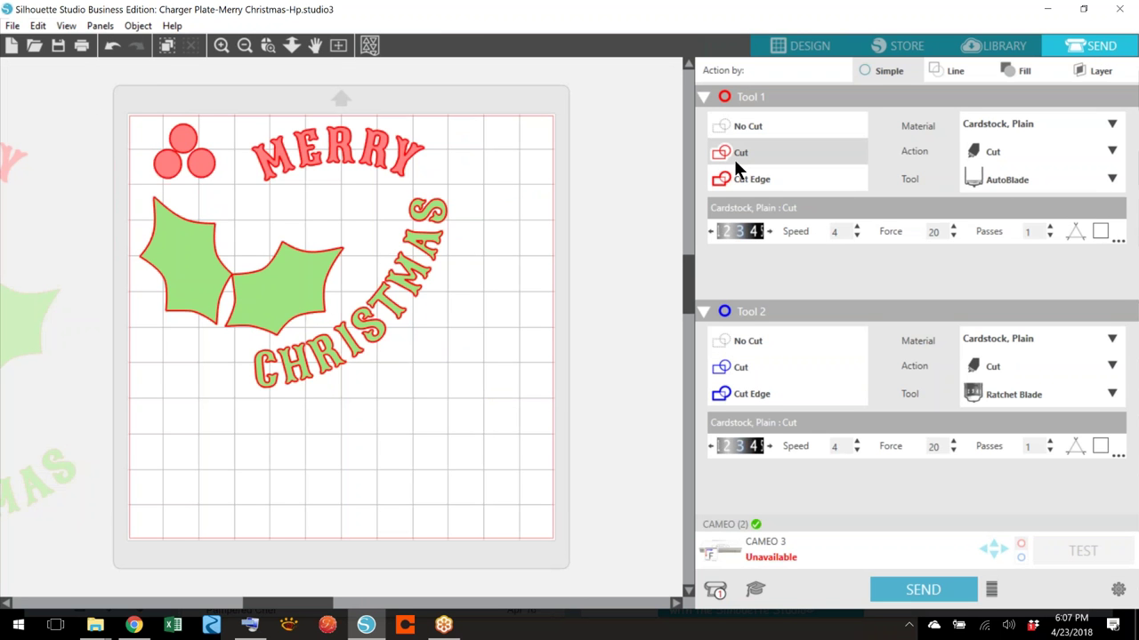
{"action": "left_click", "coordinate": [1112, 125]}
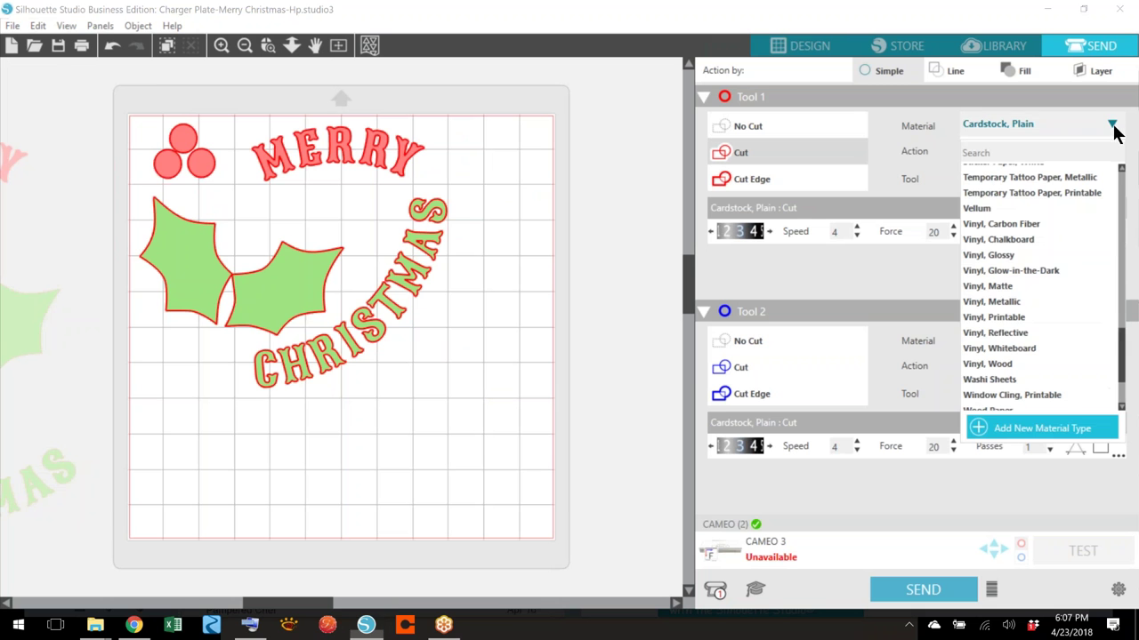
{"action": "left_click", "coordinate": [1010, 252]}
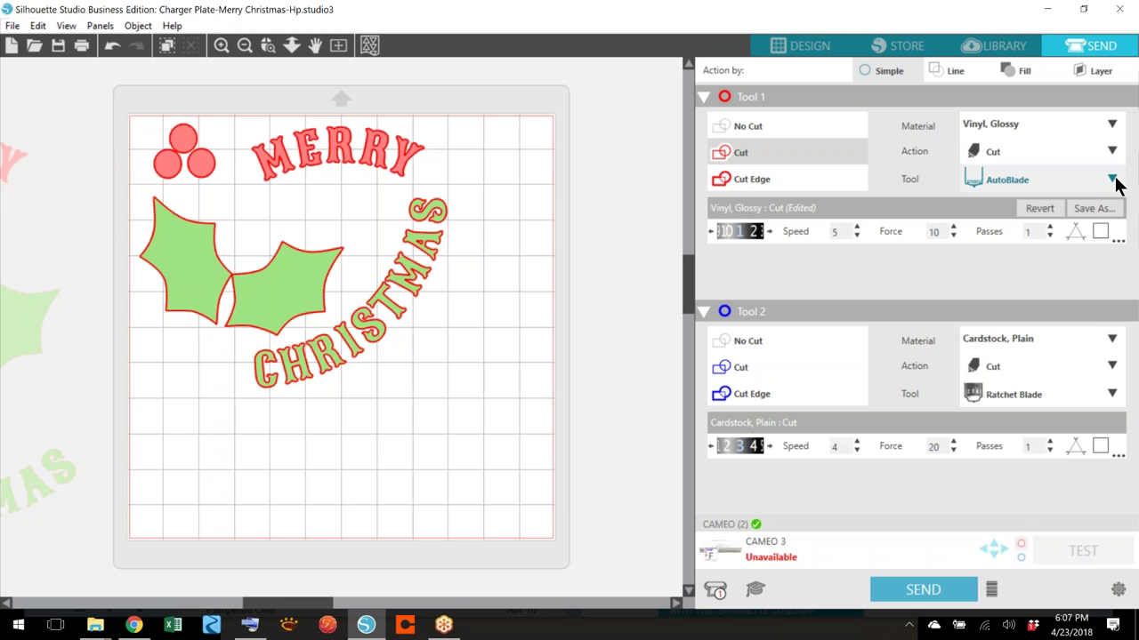
{"action": "left_click", "coordinate": [1110, 179]}
{"action": "left_click", "coordinate": [1005, 235]}
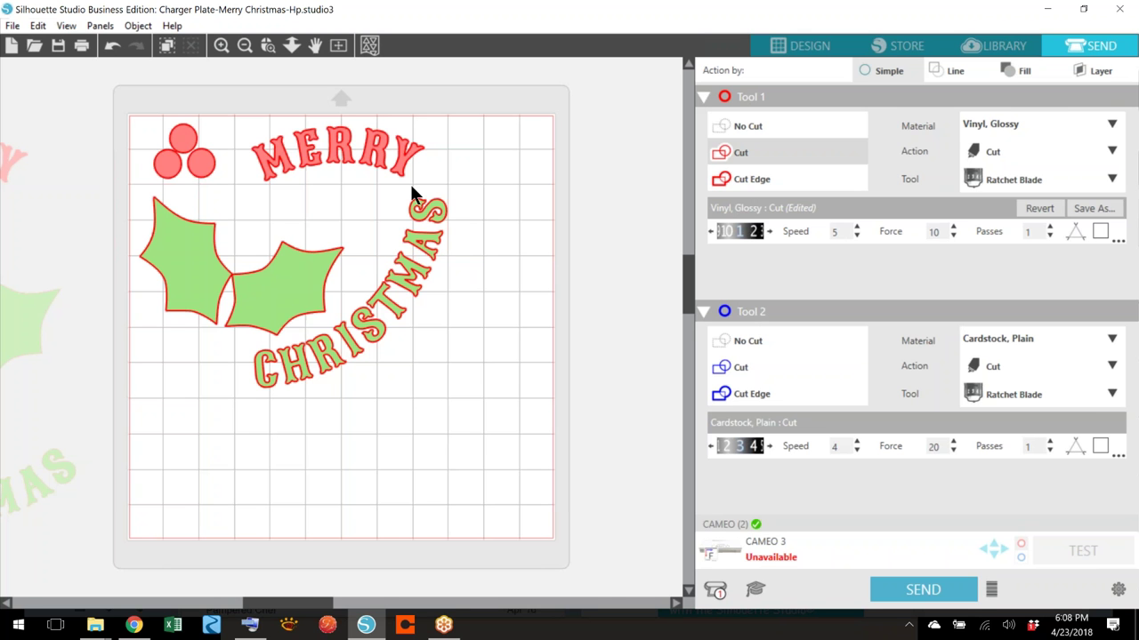
- Back in Design view, overwrite Charger Plate-Merry Christmas-Hp.studio3 on the hard drive
{"action": "left_click", "coordinate": [812, 43]}
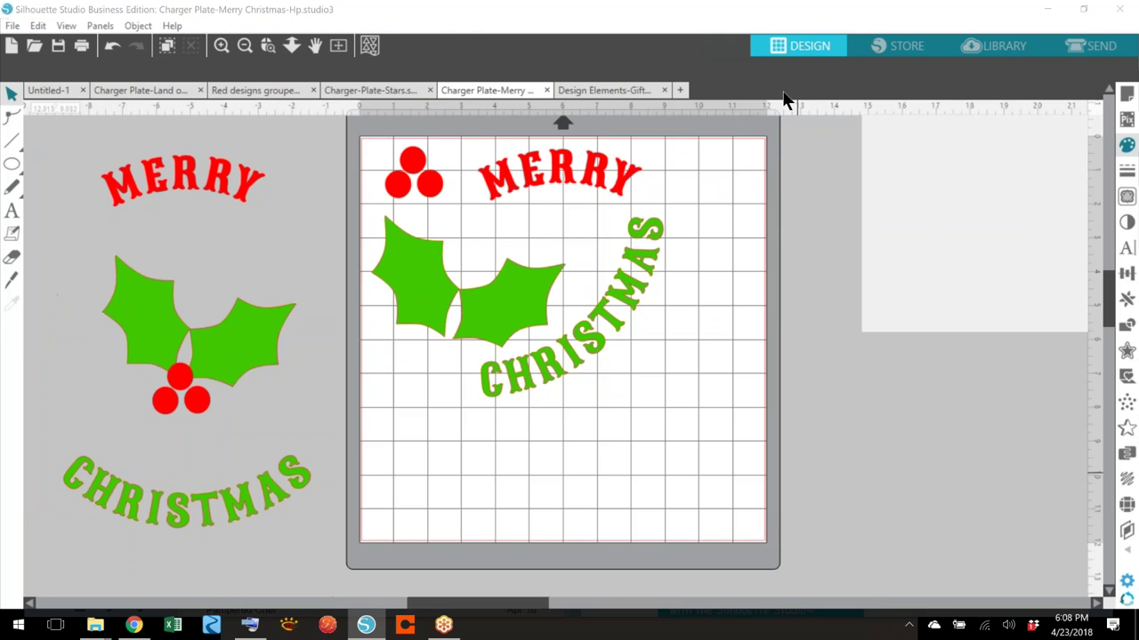
{"action": "left_click", "coordinate": [14, 28]}
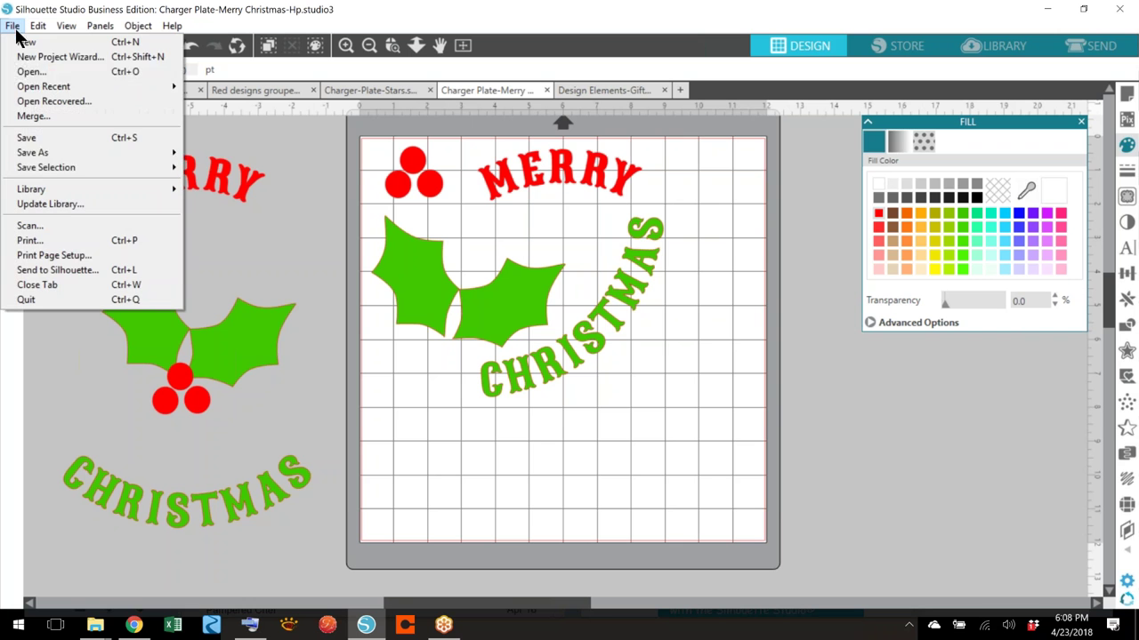
{"action": "mouse_move", "coordinate": [45, 151]}
{"action": "left_click", "coordinate": [294, 155]}
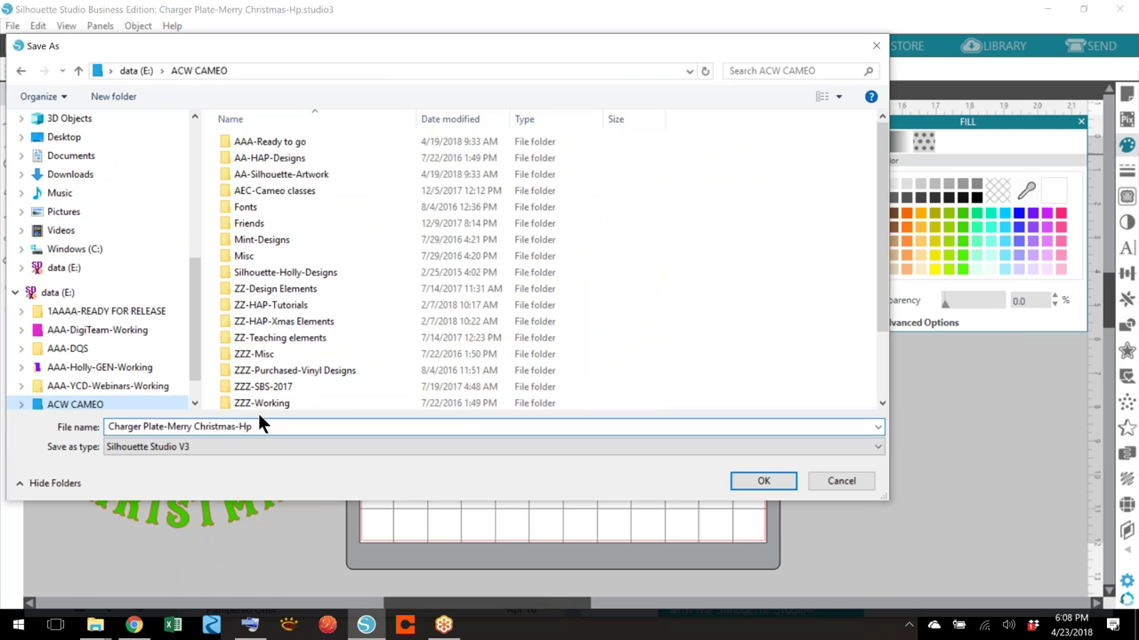
{"action": "left_click_drag", "start_coordinate": [877, 237], "coordinate": [881, 367]}
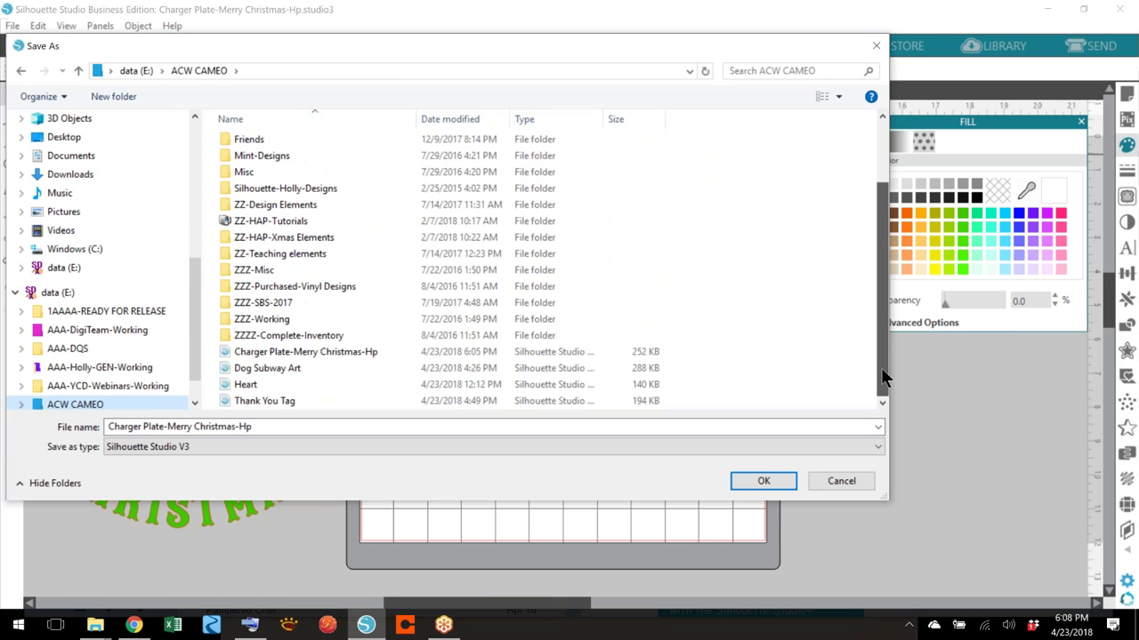
{"action": "left_click", "coordinate": [348, 352]}
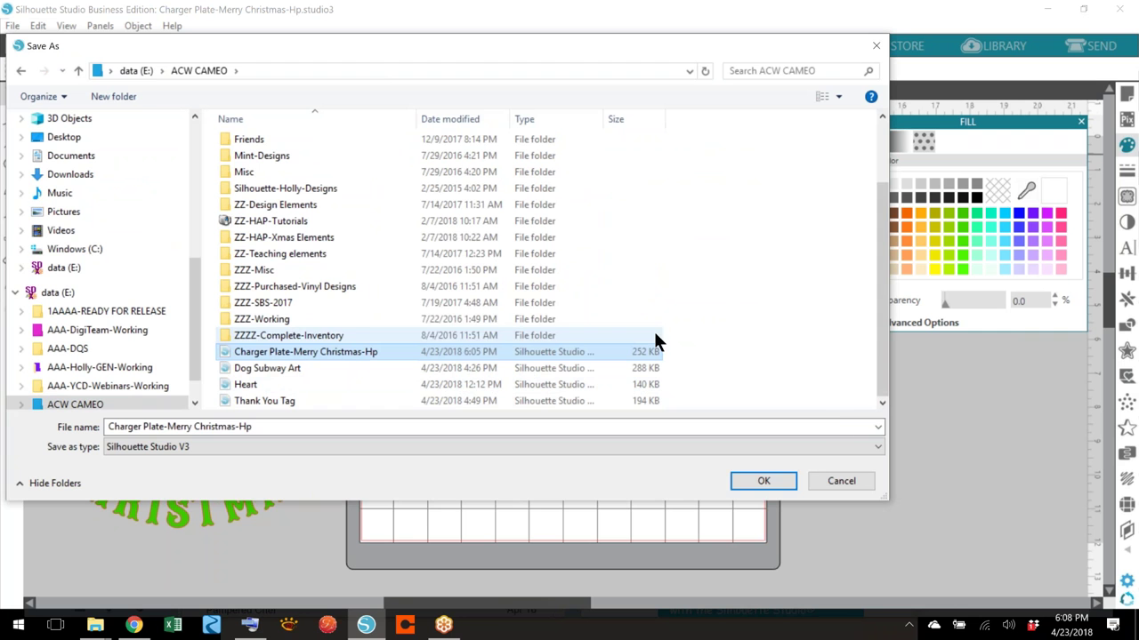
{"action": "left_click", "coordinate": [756, 479]}
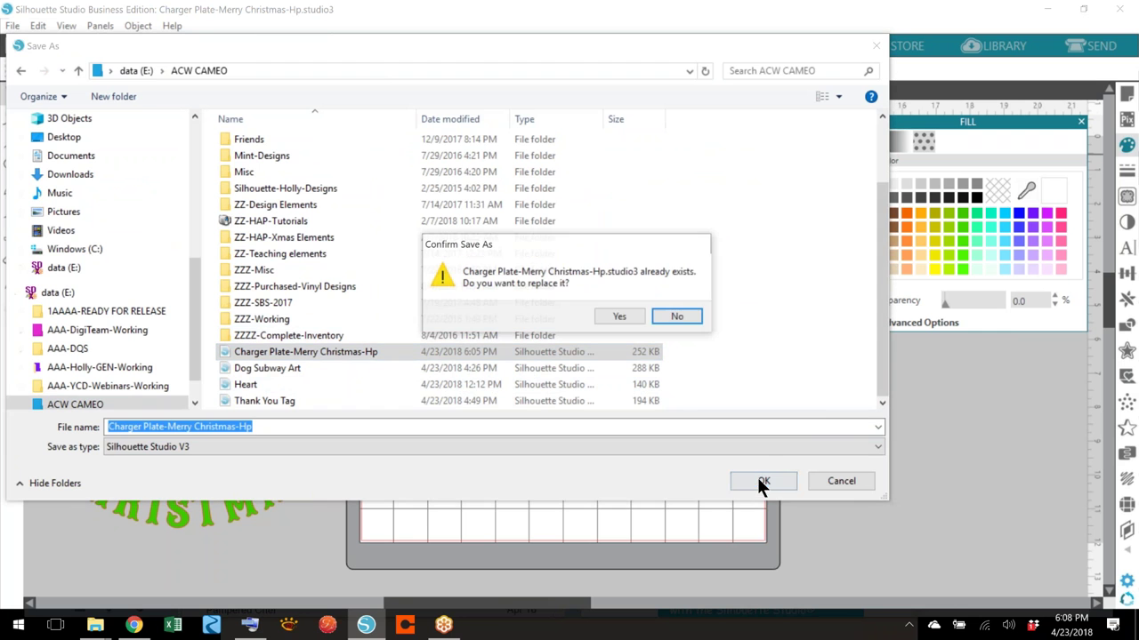
{"action": "left_click", "coordinate": [623, 317]}
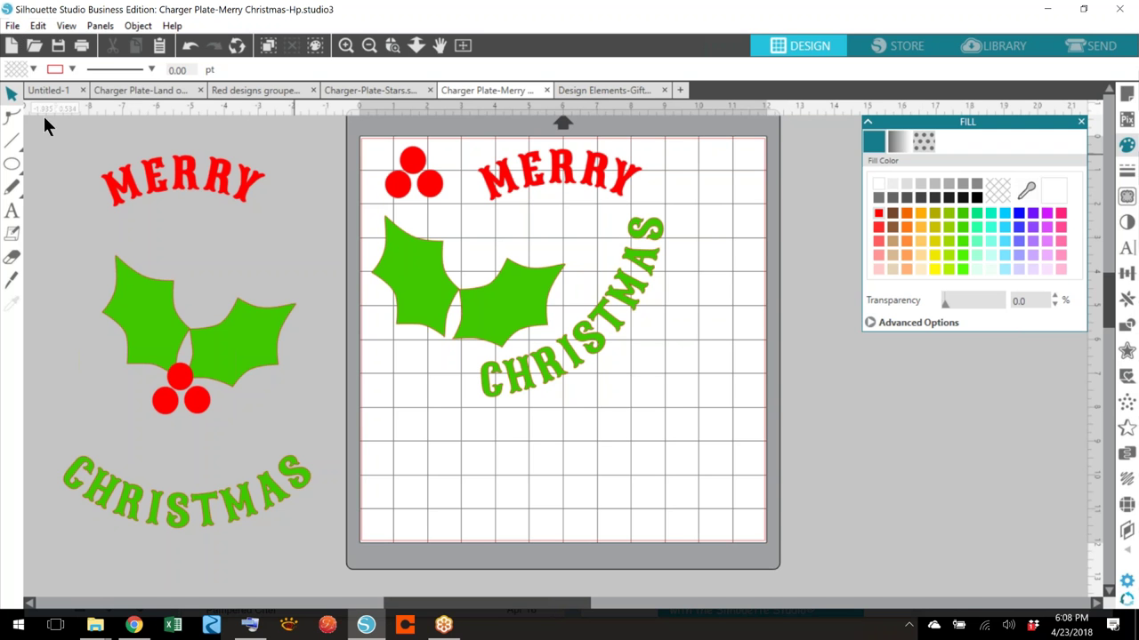
- Replace the Charger Plate-Merry Christmas-Hp library item in the Test folder with this layout
{"action": "left_click", "coordinate": [13, 26]}
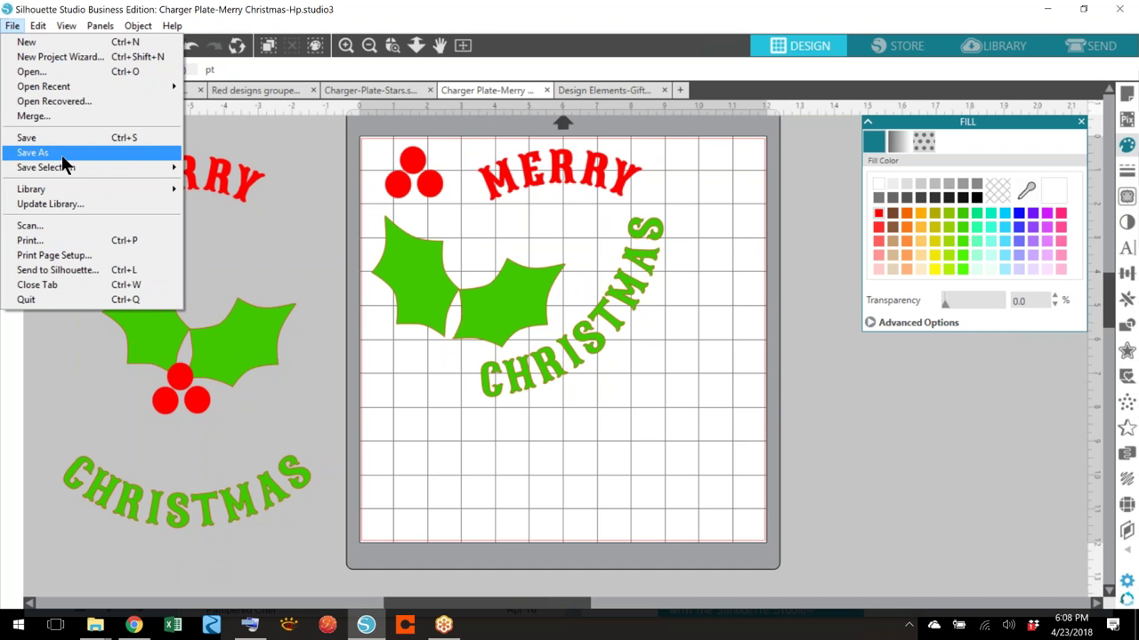
{"action": "mouse_move", "coordinate": [61, 155]}
{"action": "left_click", "coordinate": [264, 170]}
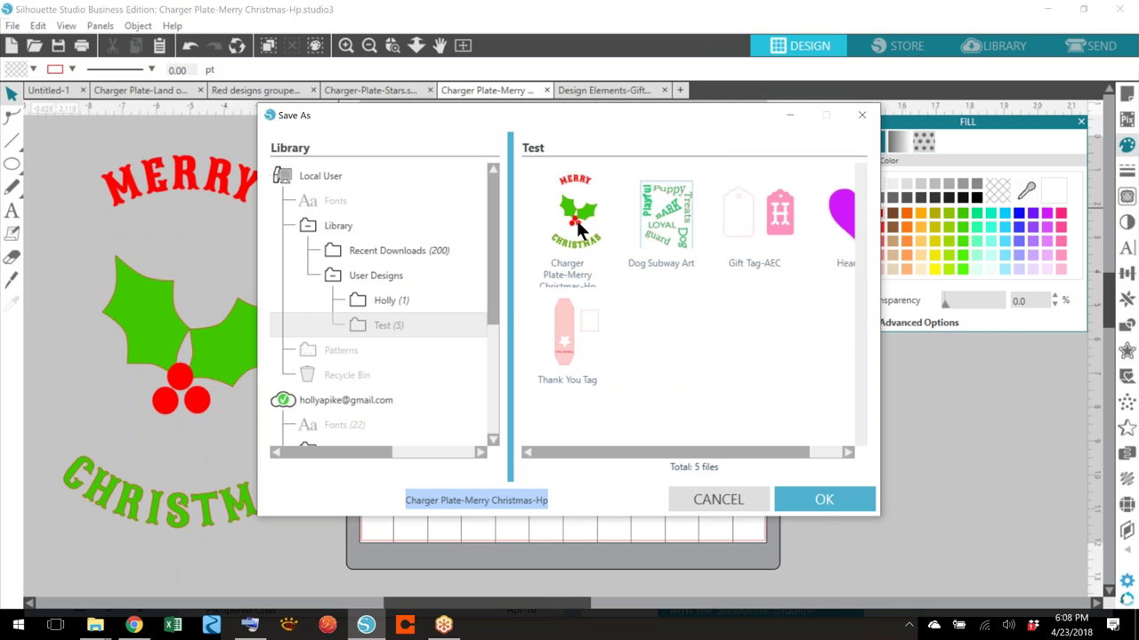
{"action": "left_click", "coordinate": [819, 498]}
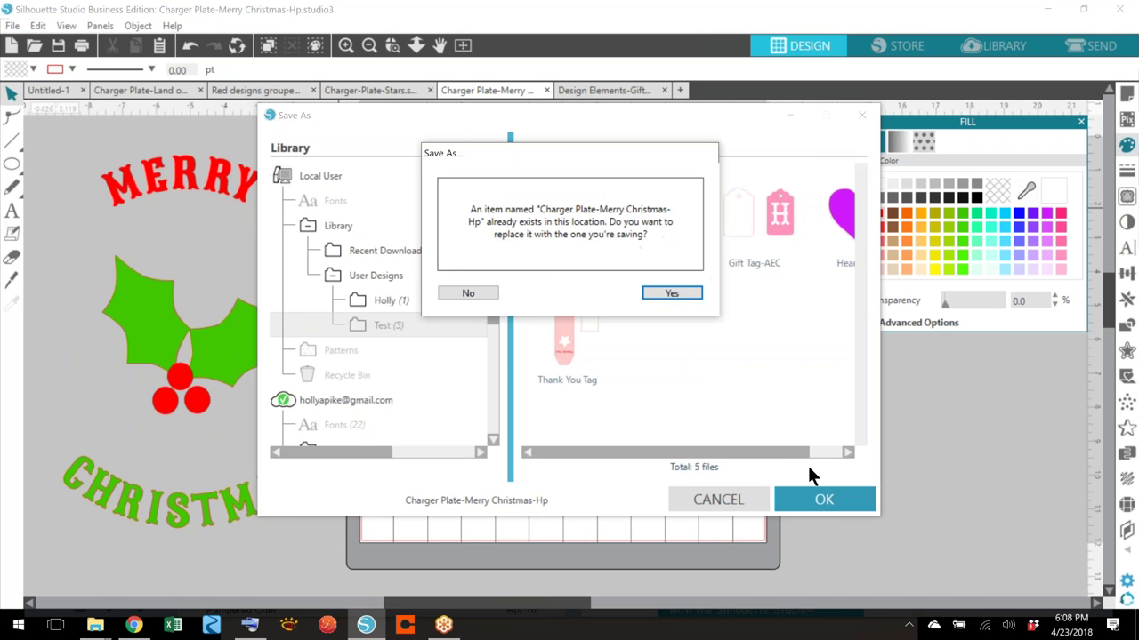
{"action": "left_click", "coordinate": [682, 294]}
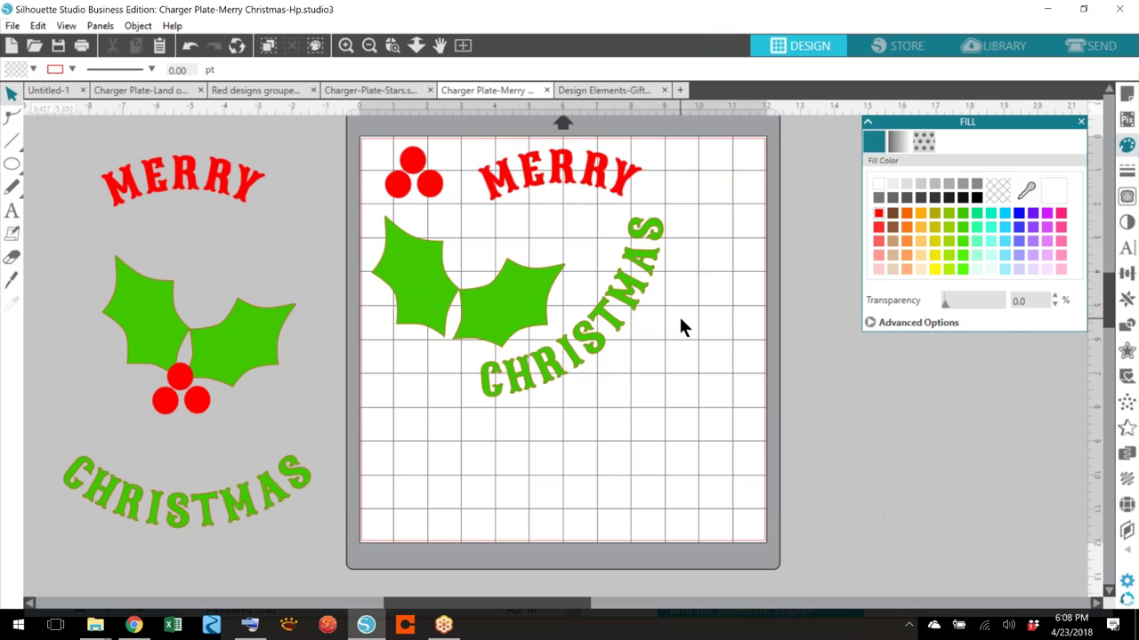